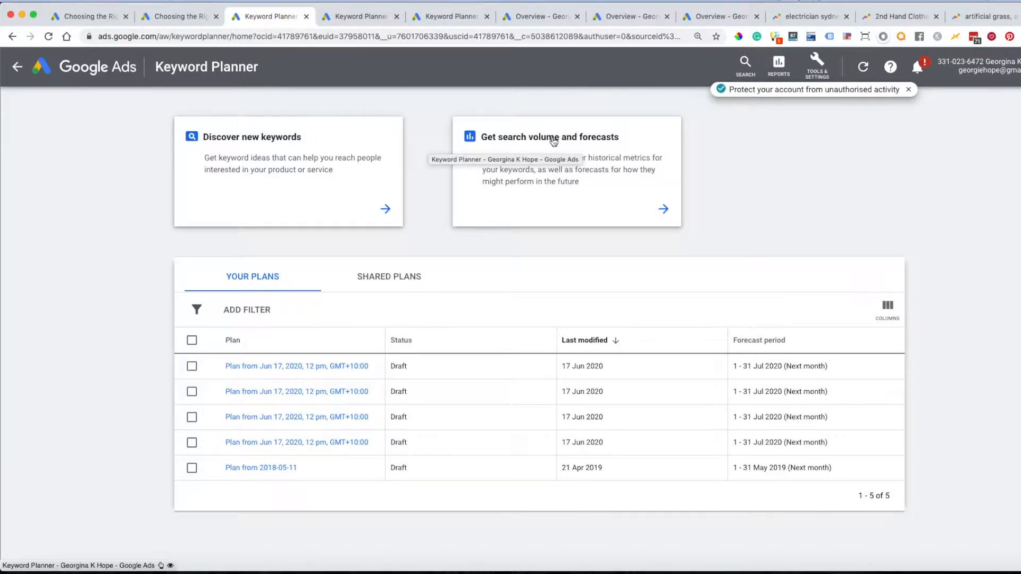
Get new keyword ideas for "electrician sydney" with Discover new keywords
left_click(361, 19)
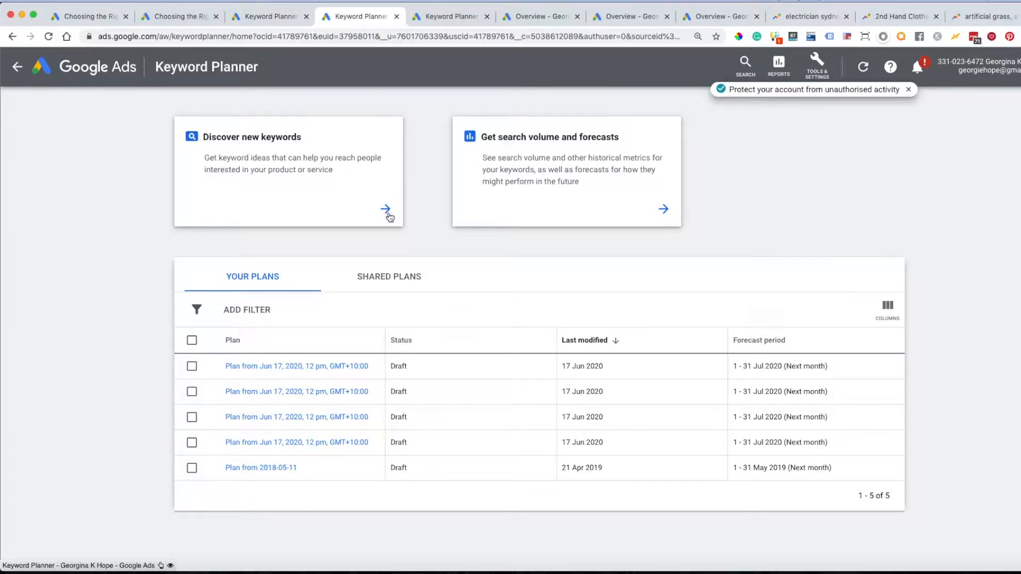
left_click(386, 209)
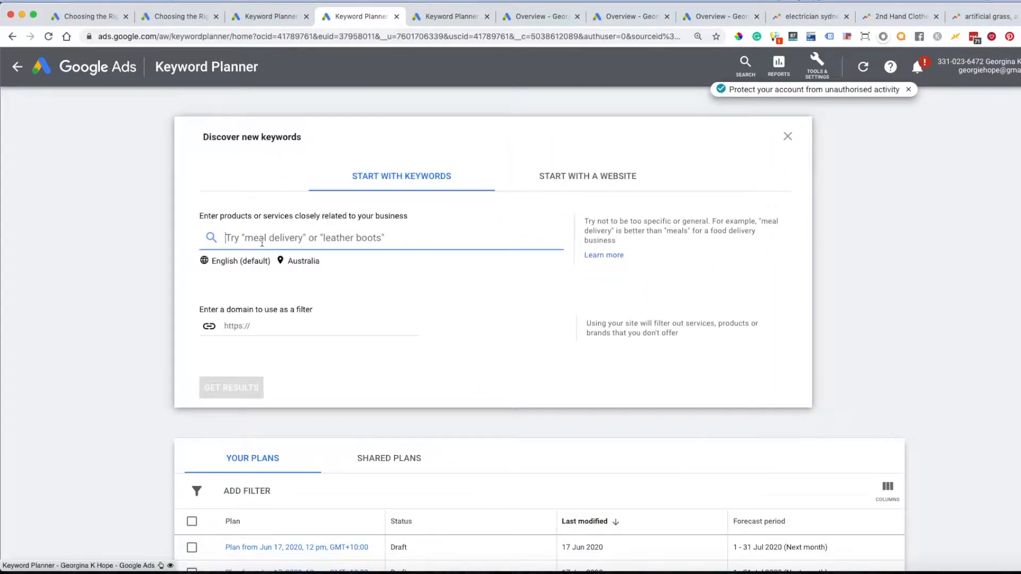
type("electr")
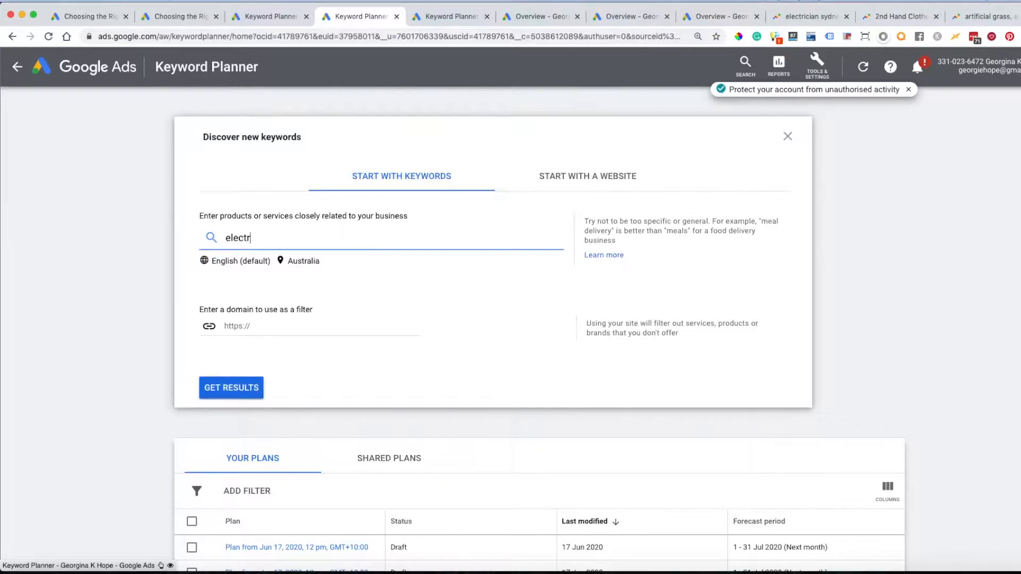
type("ician sydney")
left_click(235, 388)
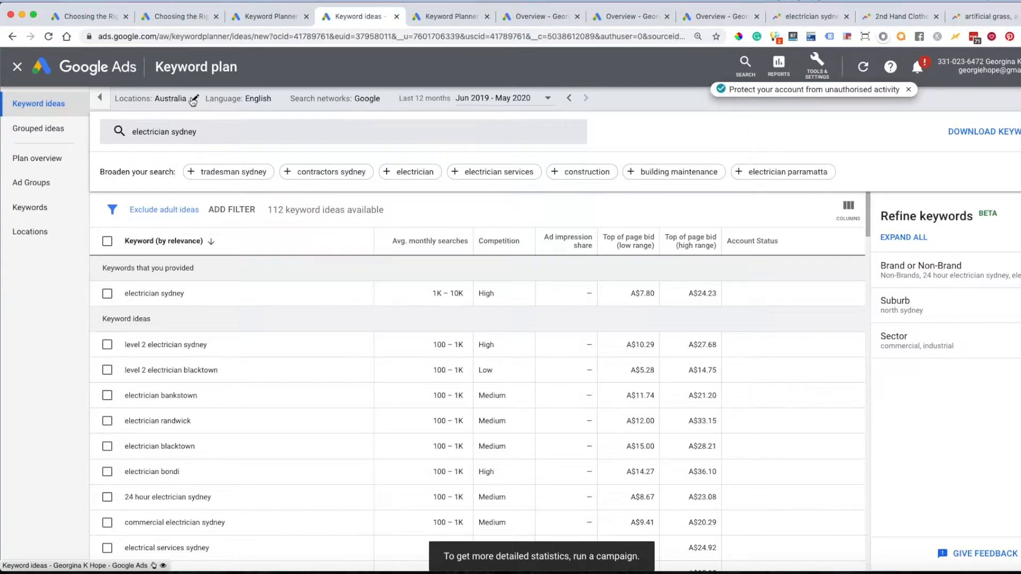
Change the targeted location to Sydney, New South Wales, Australia, remove the Australia country target, and save
left_click(194, 100)
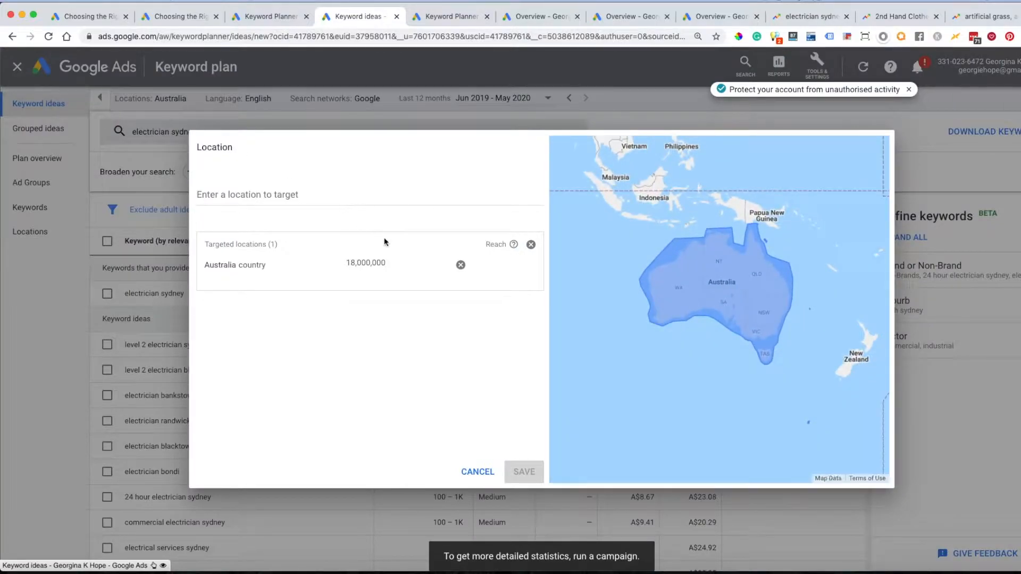
left_click(311, 195)
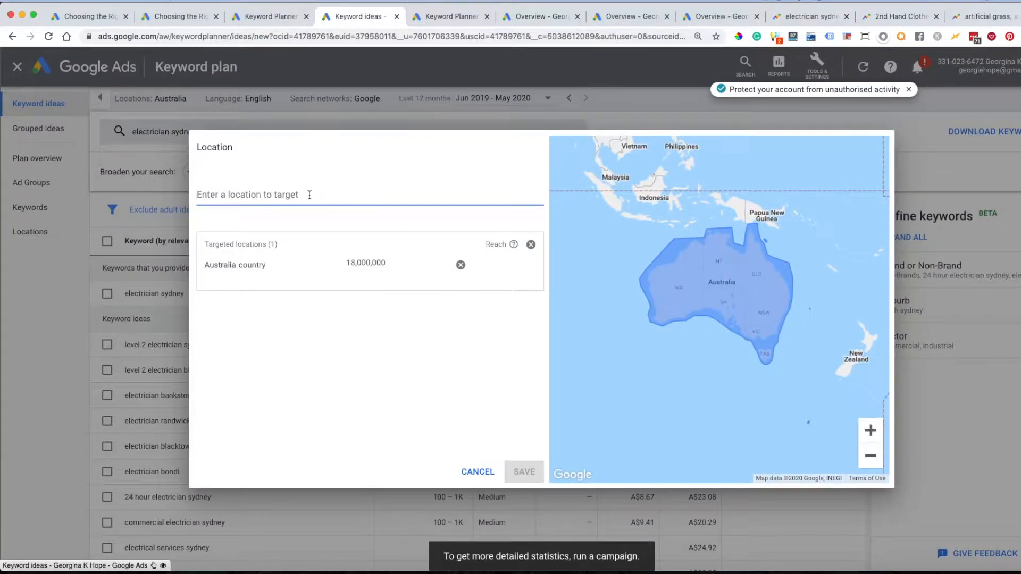
type("sydney")
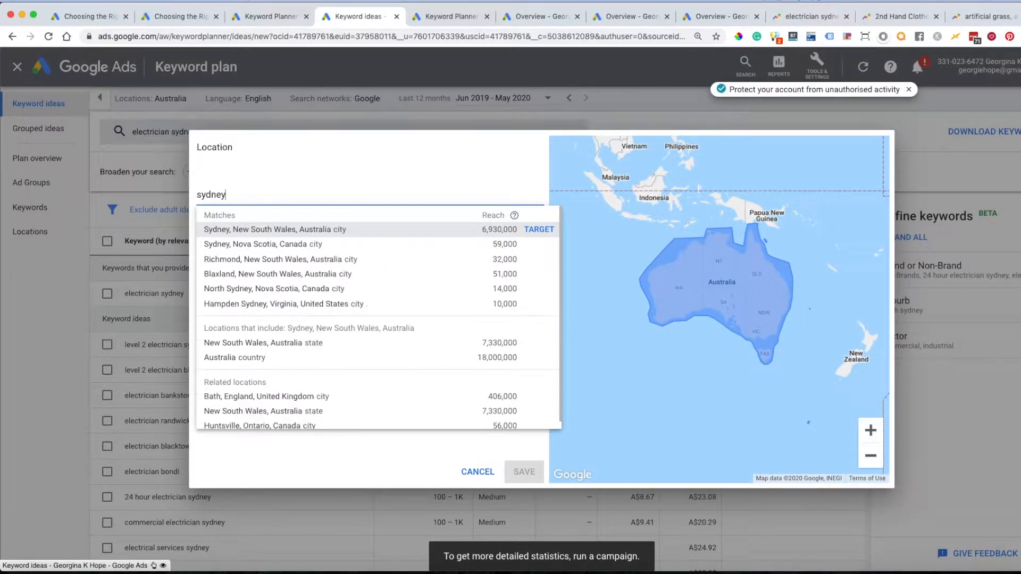
left_click(307, 231)
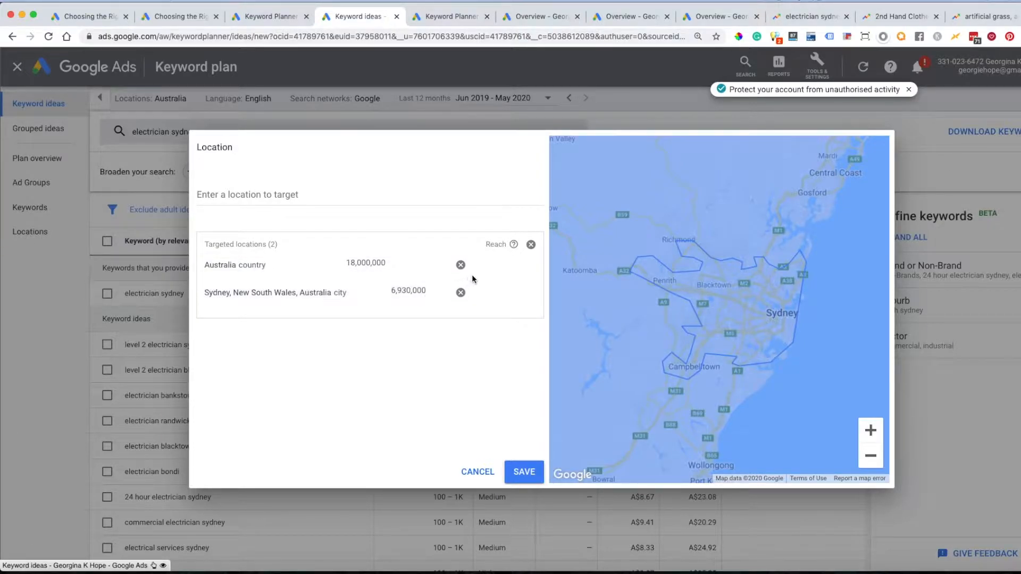
left_click(461, 265)
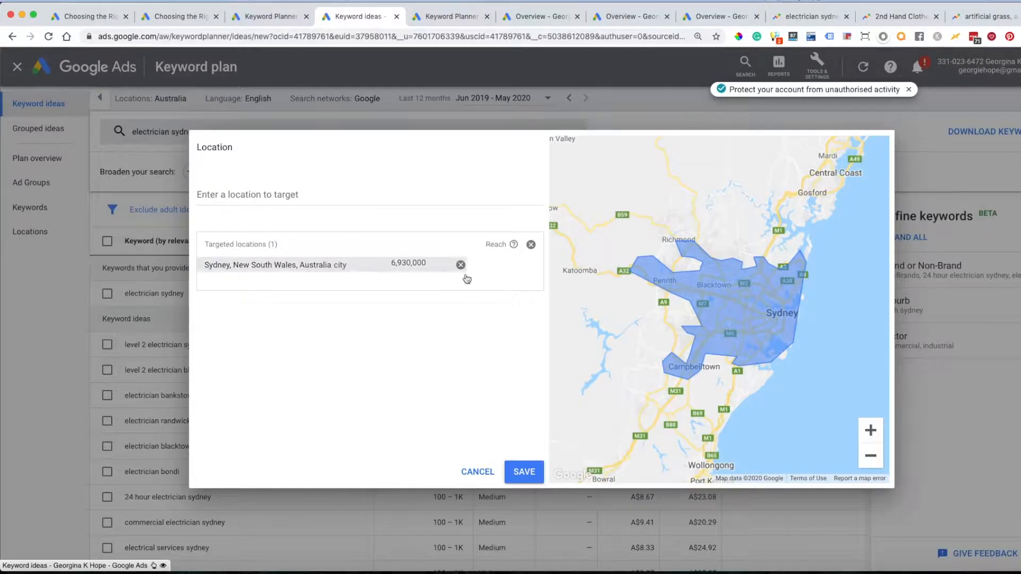
left_click(525, 472)
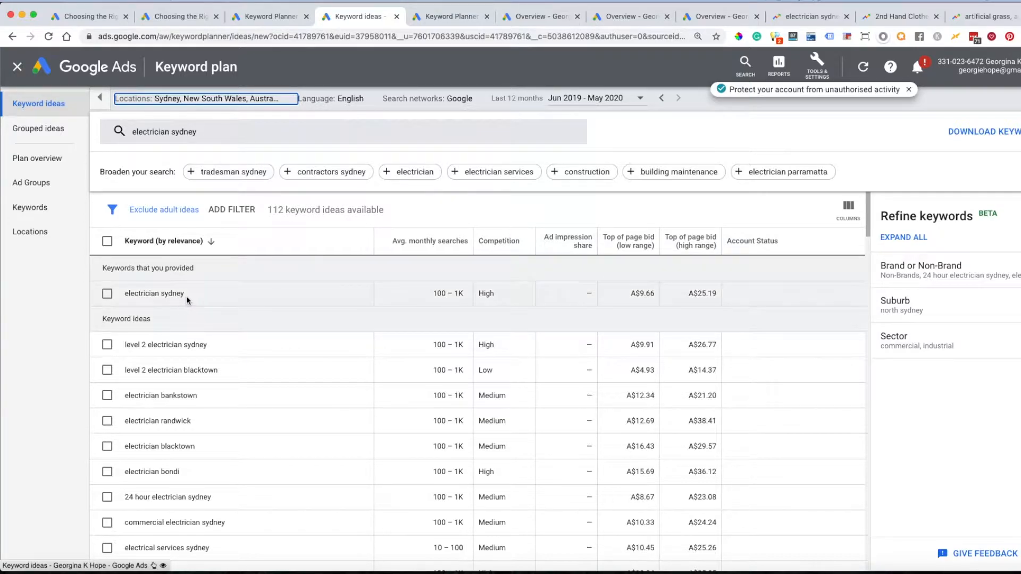
Check the average monthly searches for "electrician sydney" and enlarge the page to 150% zoom
left_click_drag(433, 293, 467, 295)
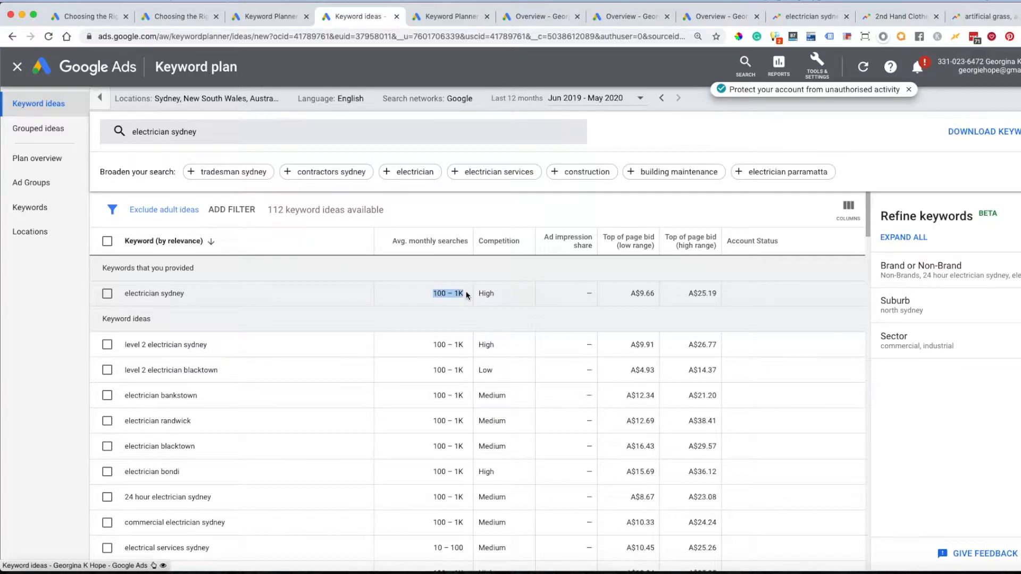
left_click_drag(197, 295, 126, 296)
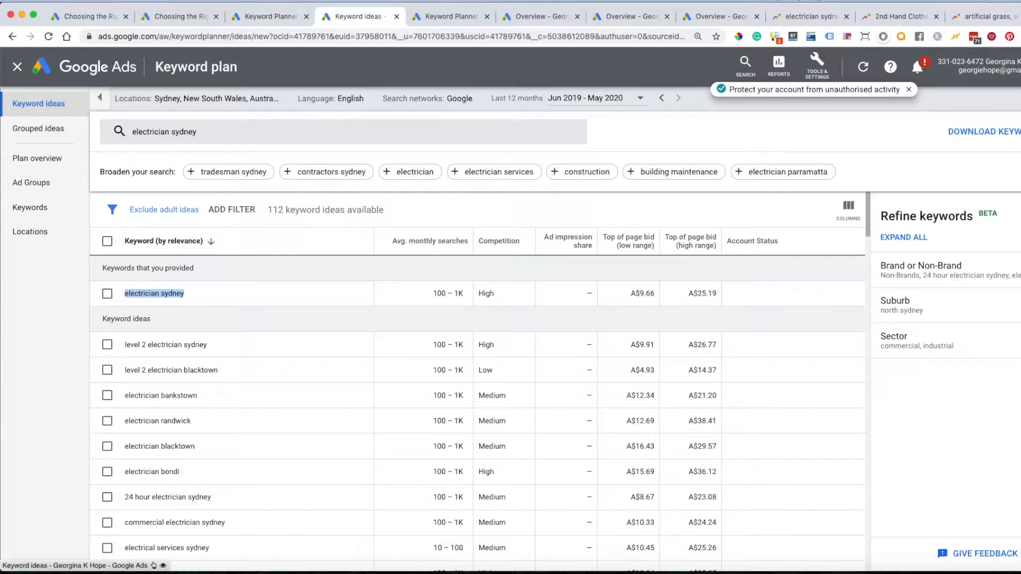
left_click(1020, 36)
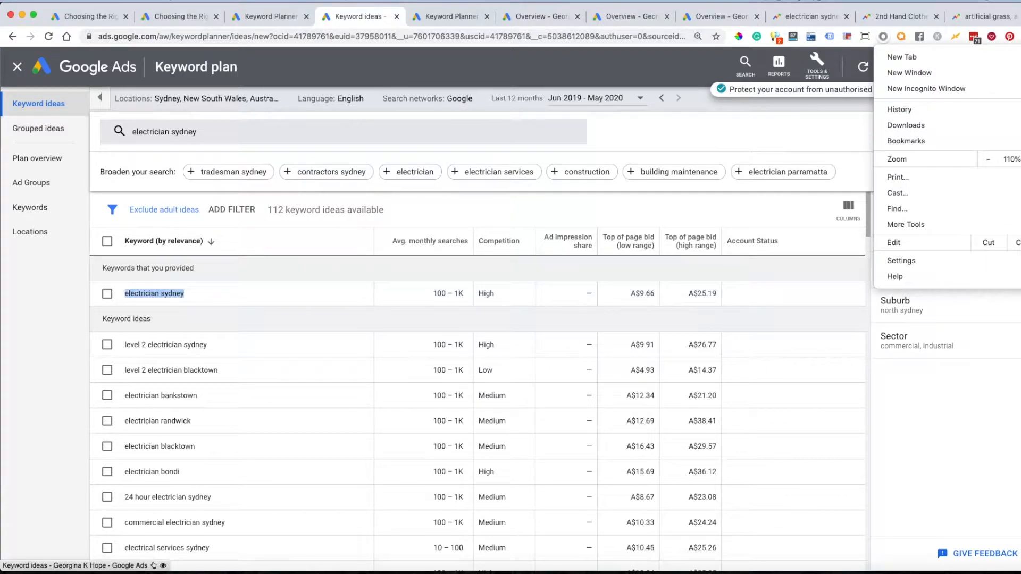
left_click(1020, 159)
left_click(1020, 159)
left_click(819, 148)
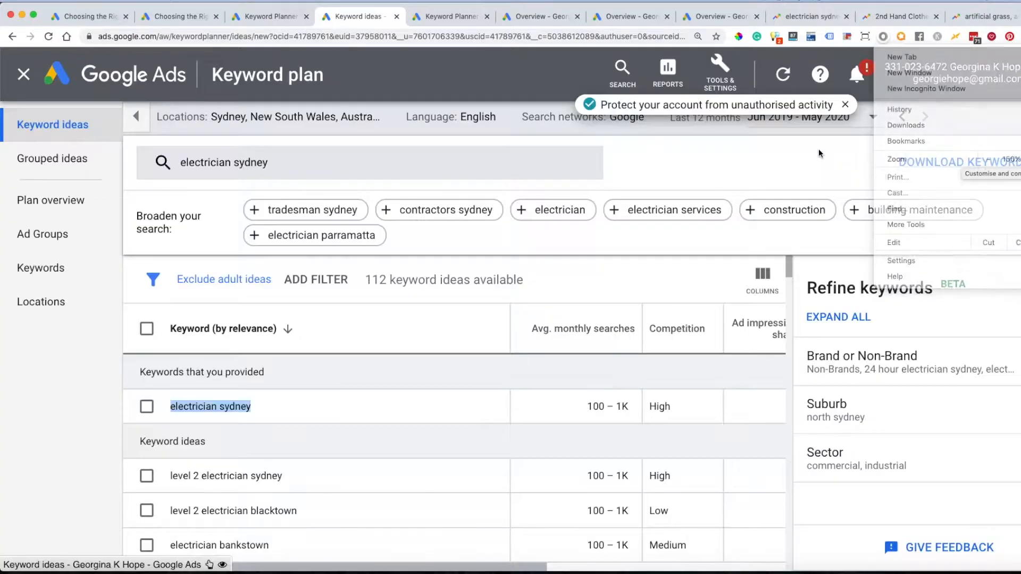
Examine the keyword ideas for "electrician sydney" with their monthly searches, competition and bid columns
scroll(635, 383, "right", 5)
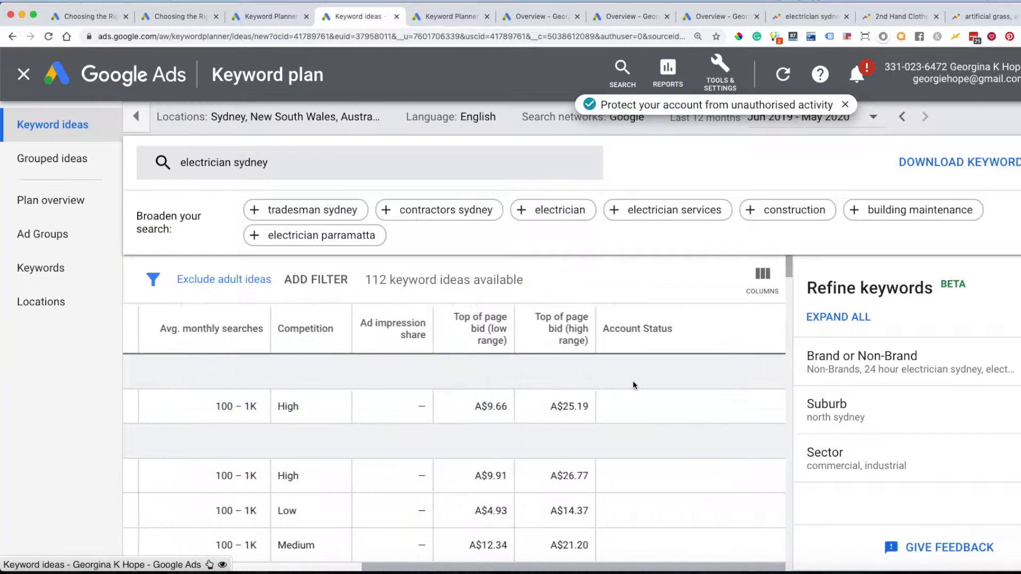
scroll(633, 381, "left", 6)
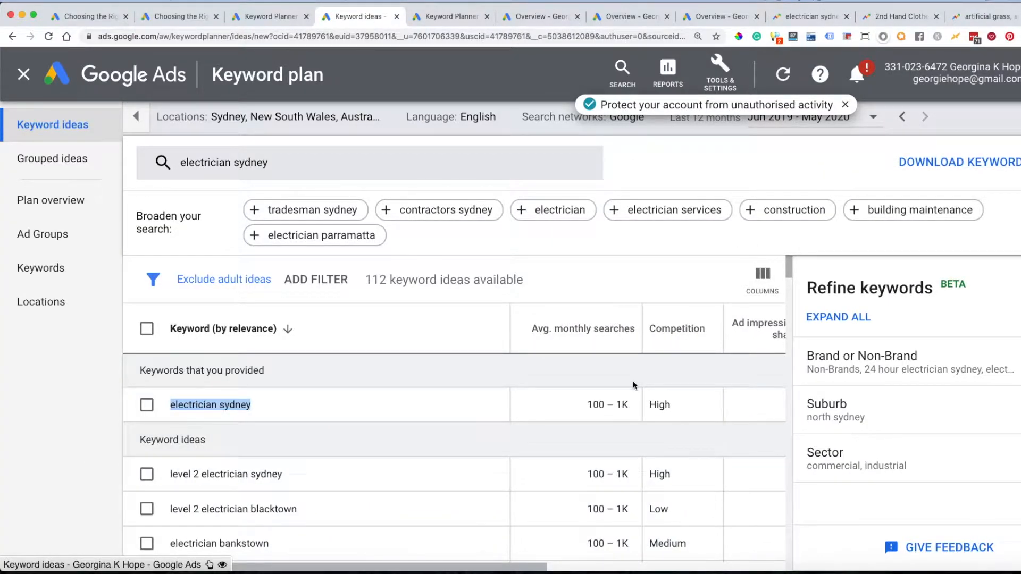
scroll(633, 381, "down", 2)
scroll(633, 381, "down", 2)
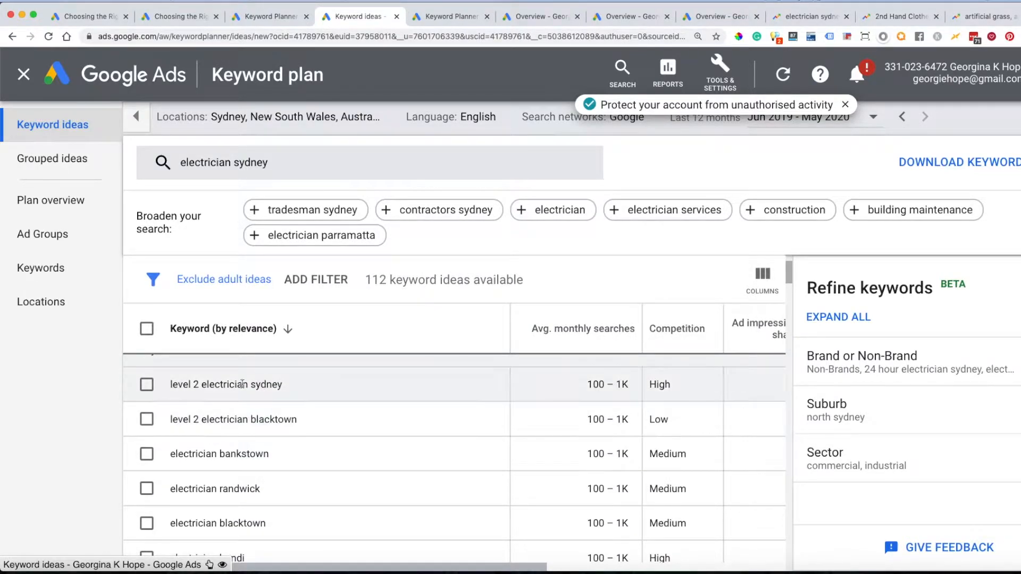
scroll(389, 426, "down", 7)
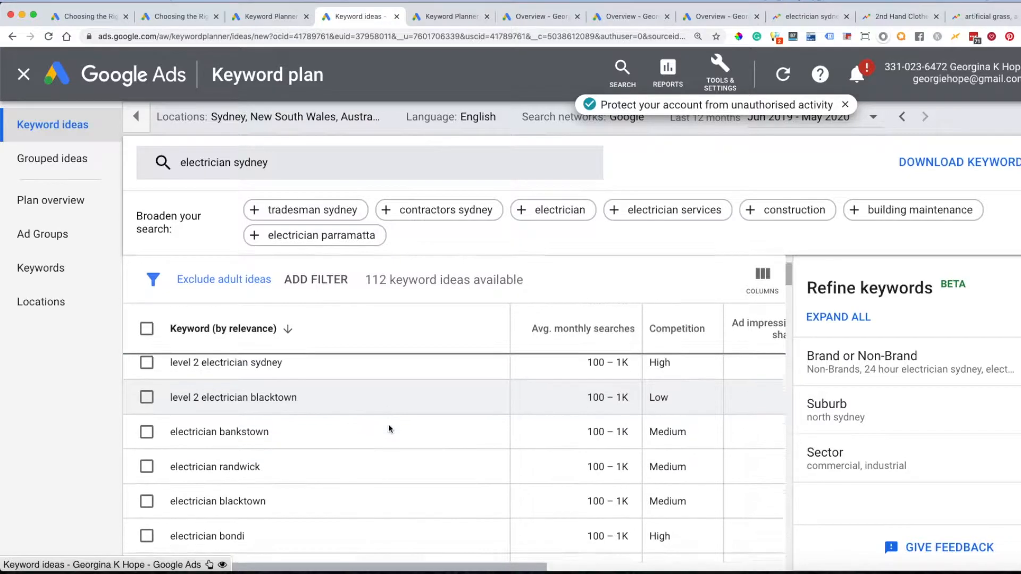
scroll(388, 425, "down", 5)
scroll(388, 425, "up", 10)
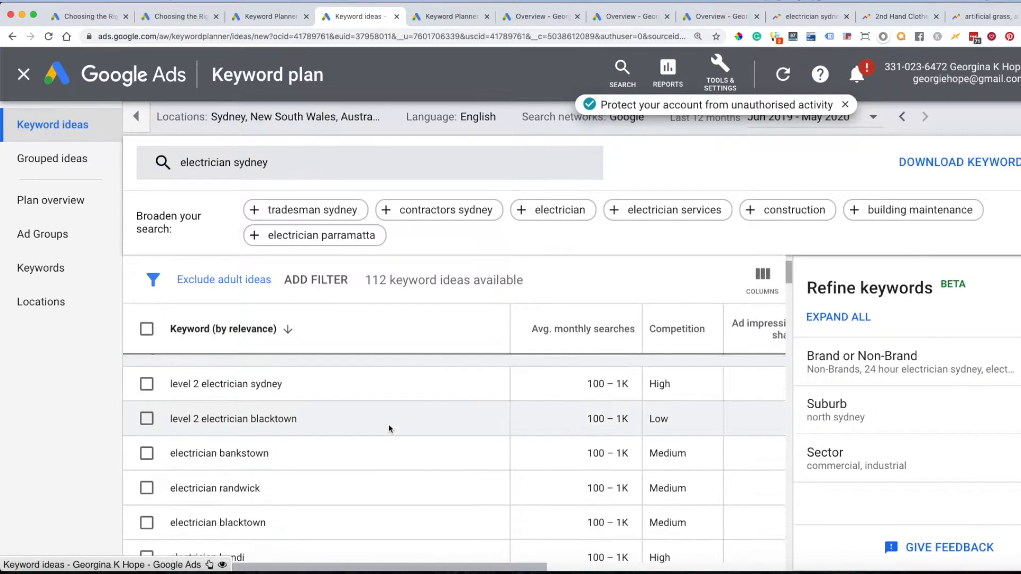
left_click(297, 410)
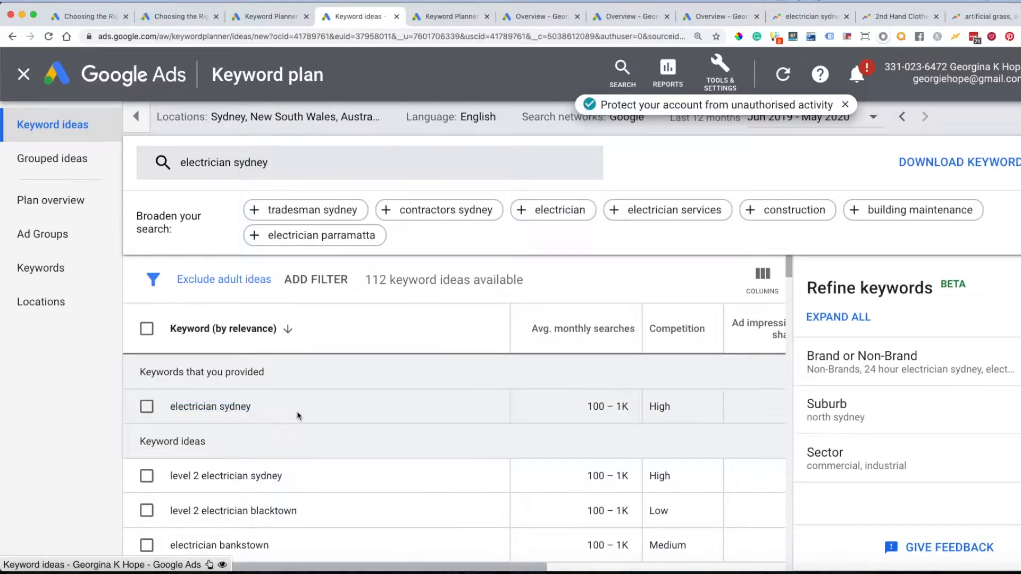
scroll(290, 414, "down", 1)
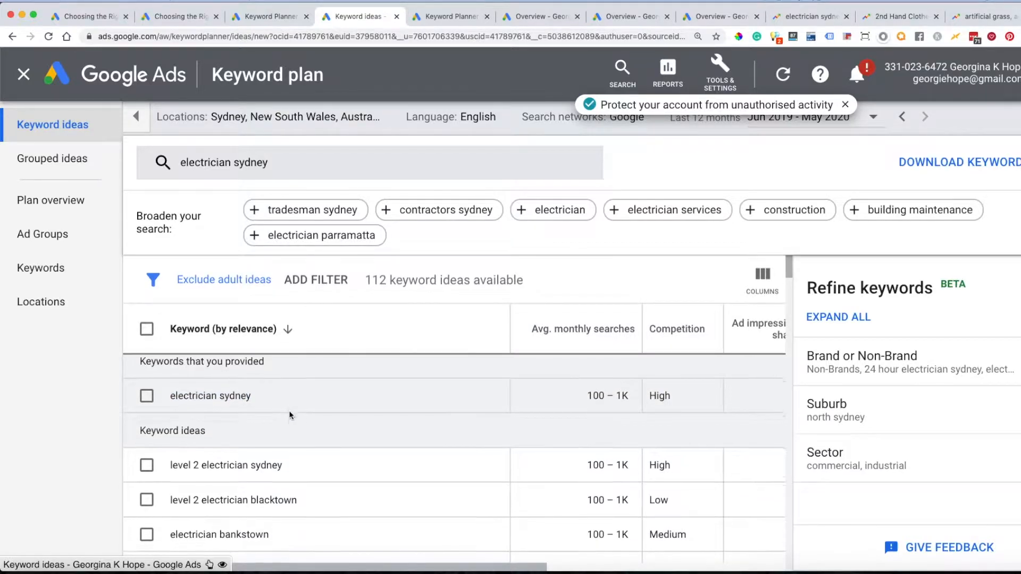
scroll(290, 414, "down", 1)
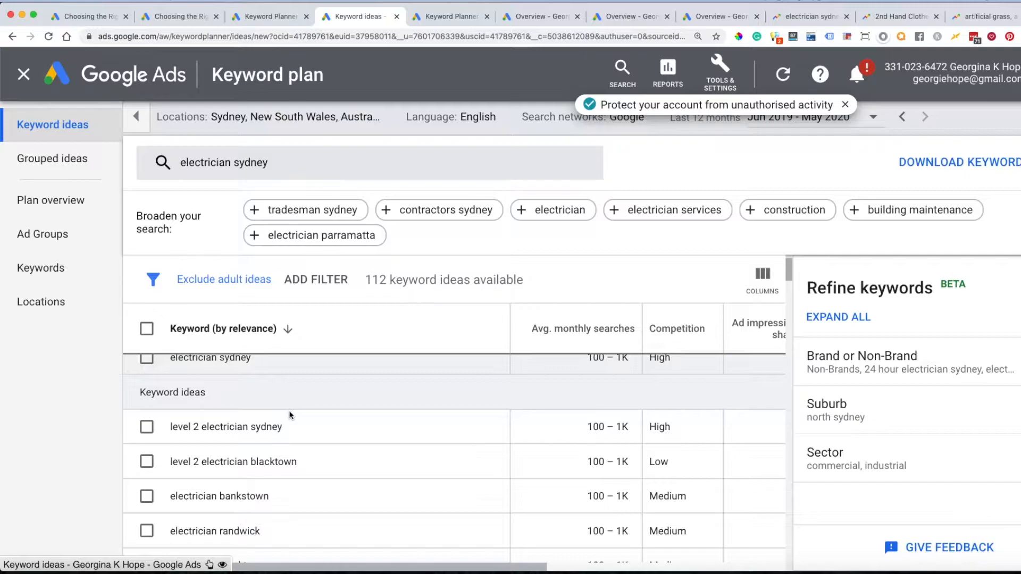
scroll(289, 415, "down", 8)
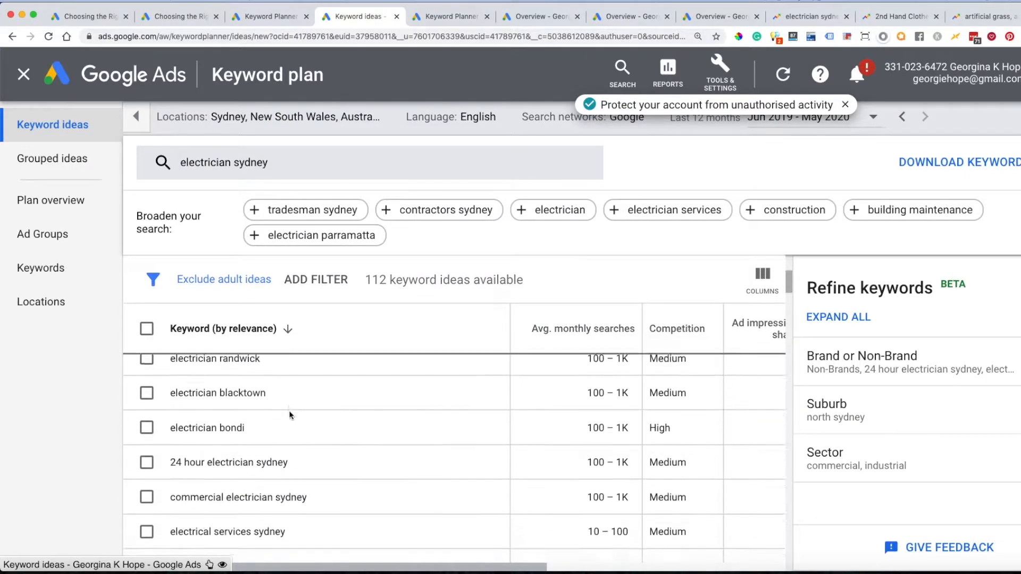
scroll(290, 414, "down", 5)
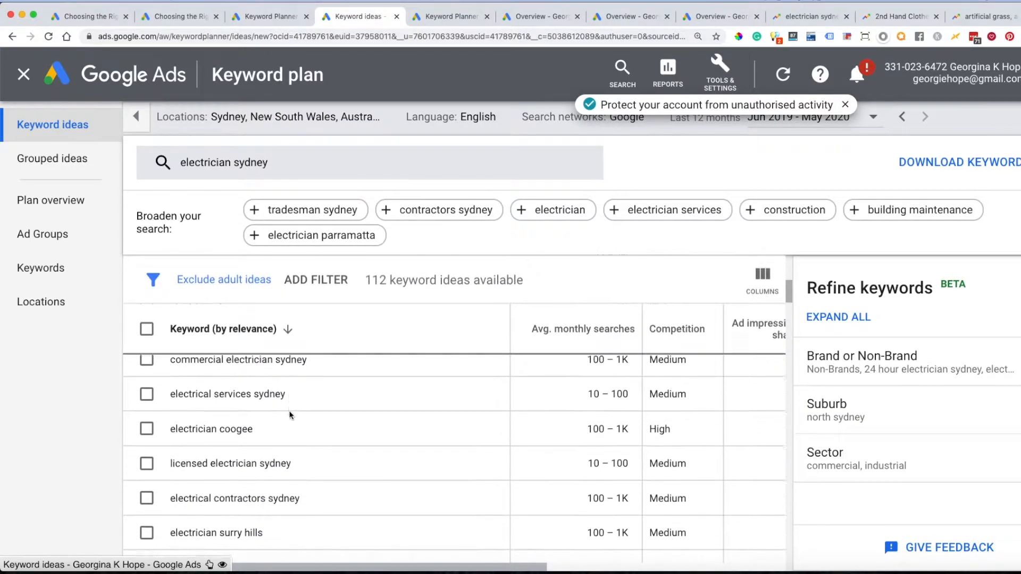
scroll(290, 412, "down", 1)
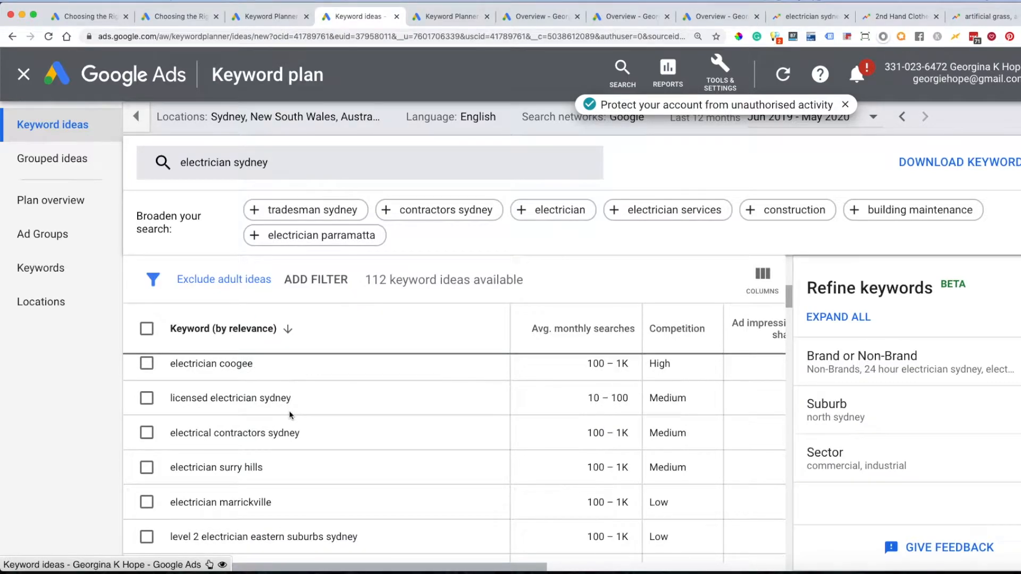
scroll(290, 414, "down", 1)
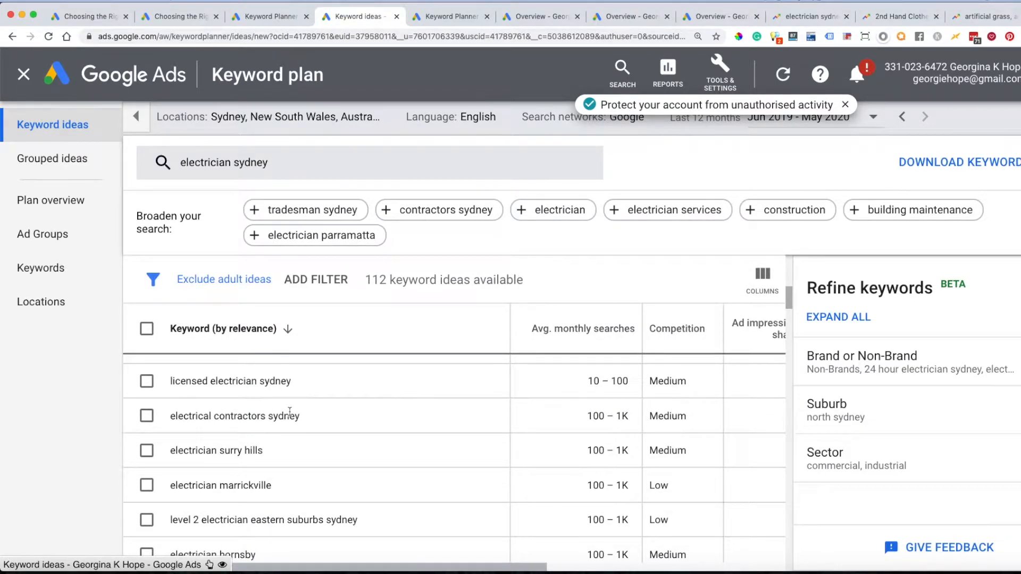
scroll(290, 414, "down", 4)
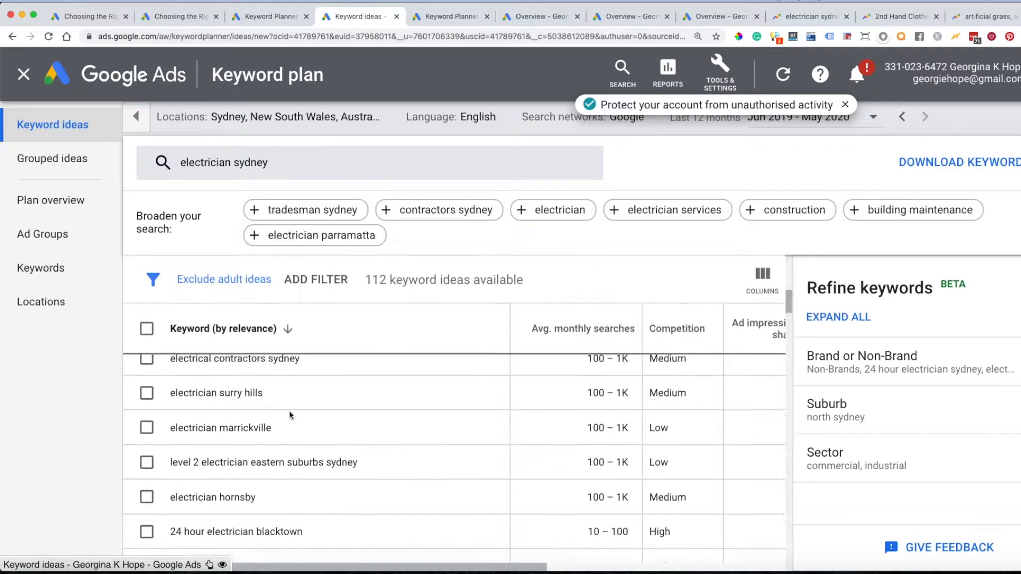
scroll(290, 415, "up", 10)
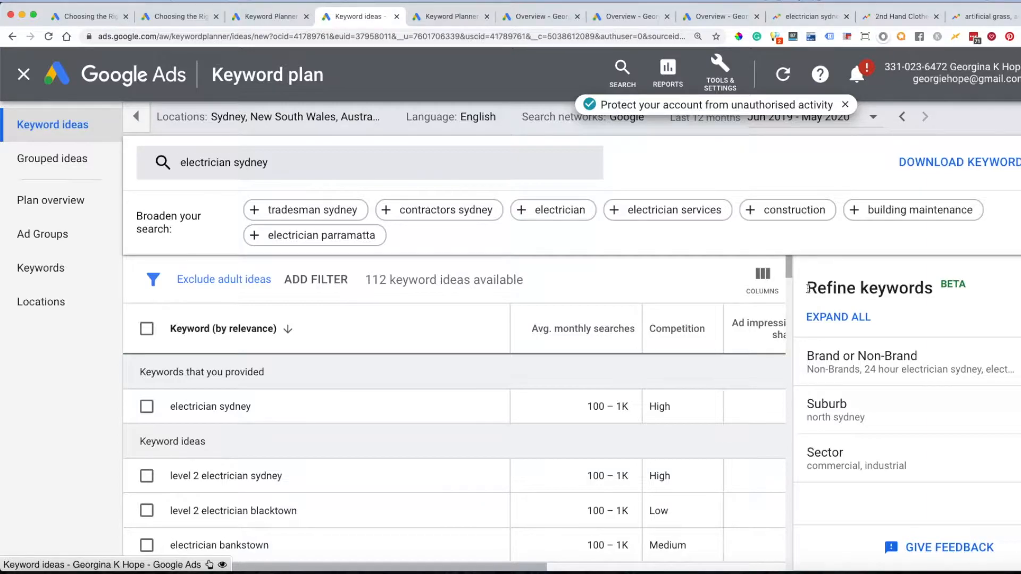
Hide the Refine keywords pane and examine the top of page bids and average monthly searches for "electrician sydney"
double_click(953, 284)
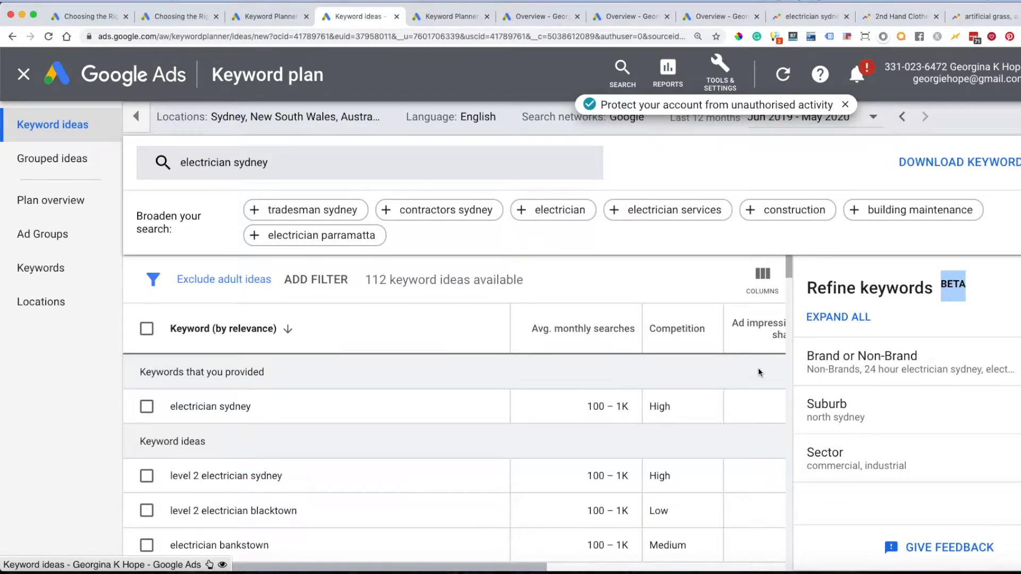
left_click(1020, 288)
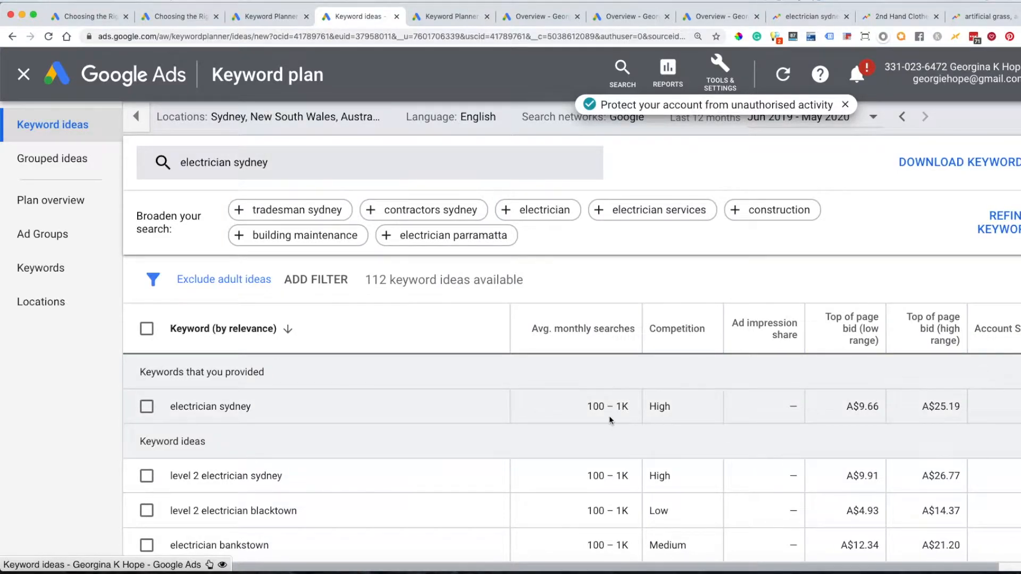
left_click_drag(440, 417, 401, 450)
left_click_drag(859, 405, 968, 406)
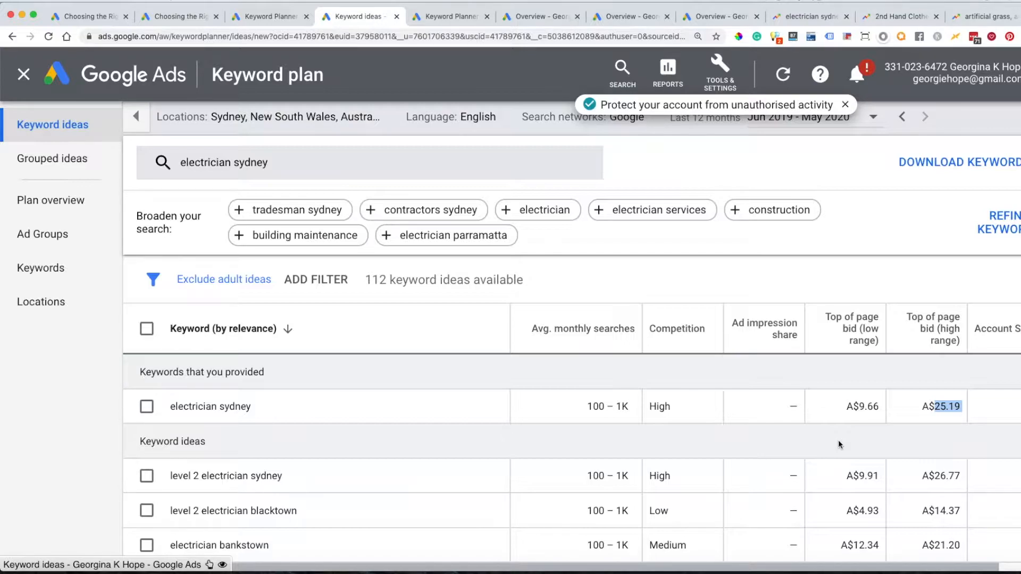
left_click_drag(587, 406, 686, 405)
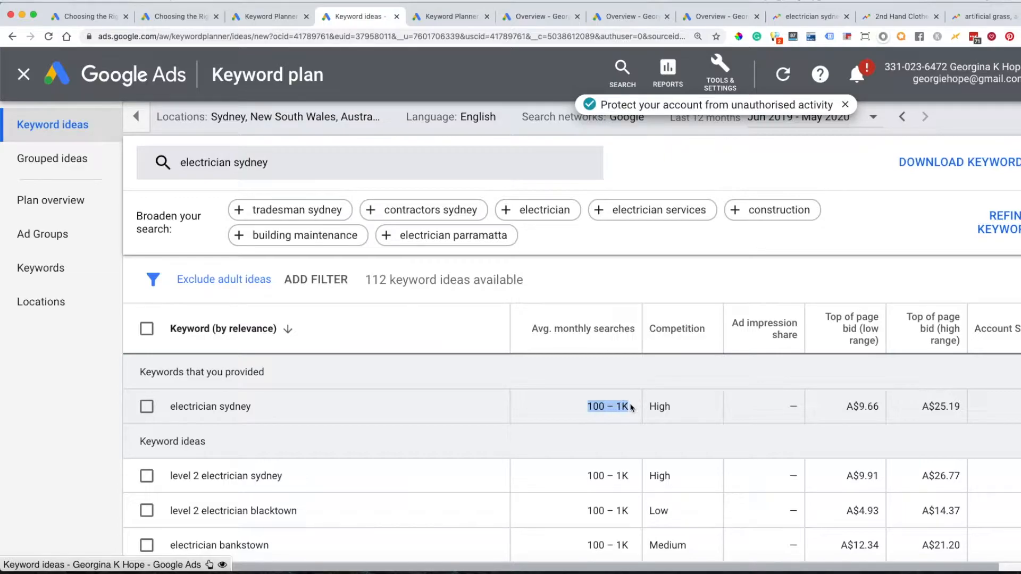
left_click(588, 406)
left_click_drag(588, 407, 630, 408)
mouse_move(585, 329)
Review the low and high top of page bids for the keyword idea "level 2 electrician sydney"
scroll(672, 422, "down", 4)
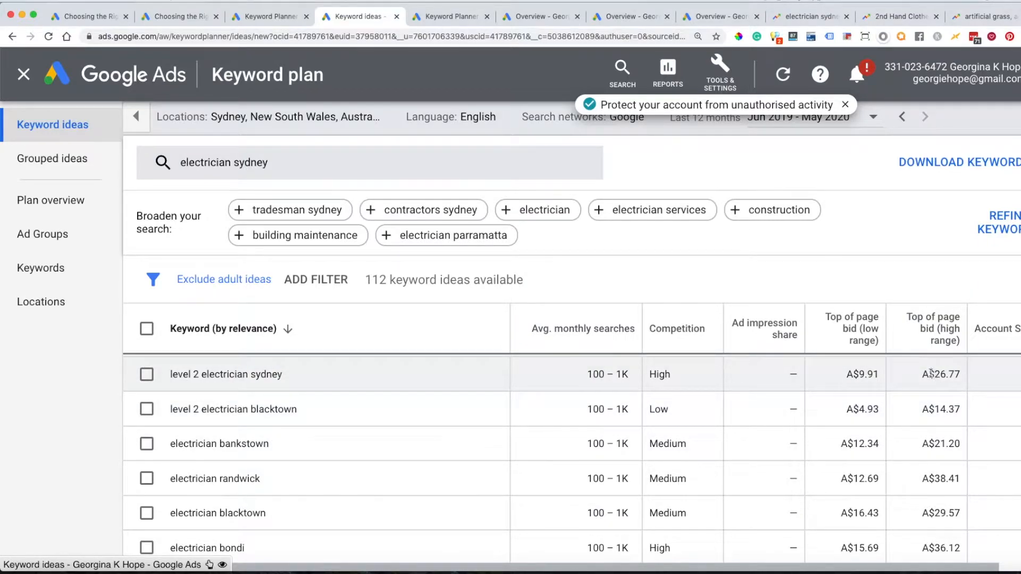
left_click_drag(298, 382, 170, 376)
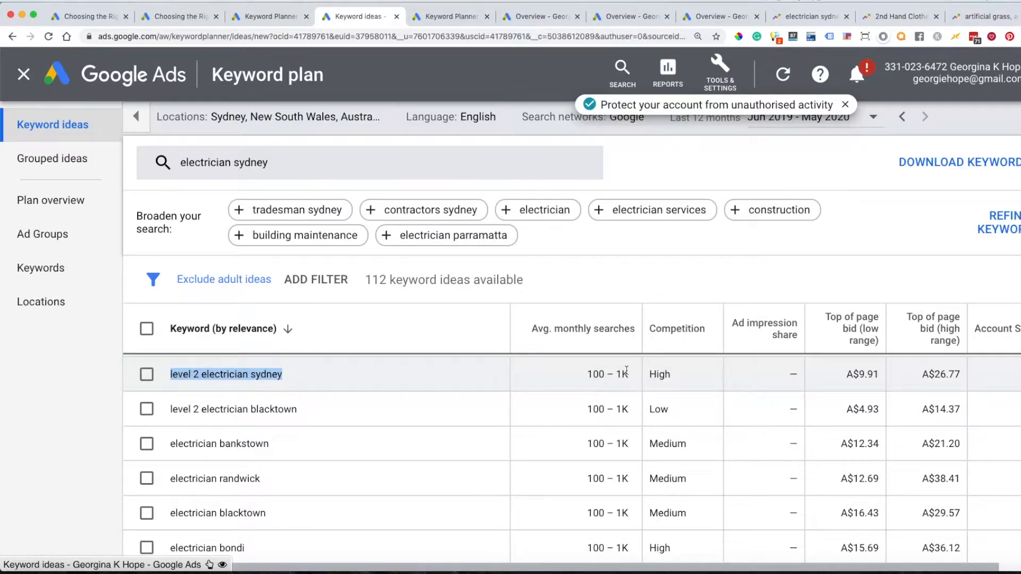
left_click_drag(849, 373, 968, 374)
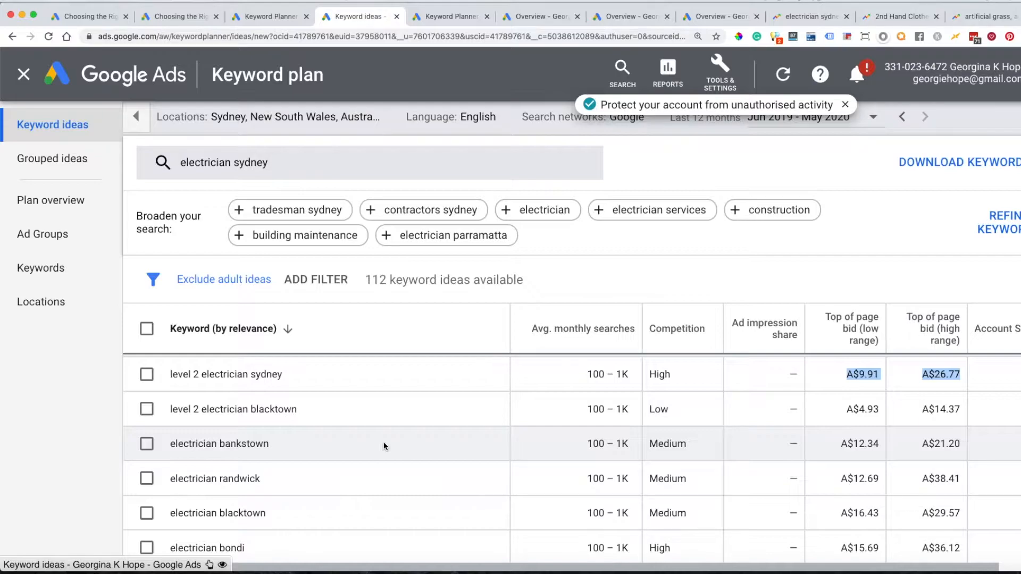
Review further keyword ideas covering Sydney suburbs and specific services, with their monthly searches, competition and bids
scroll(385, 445, "down", 3)
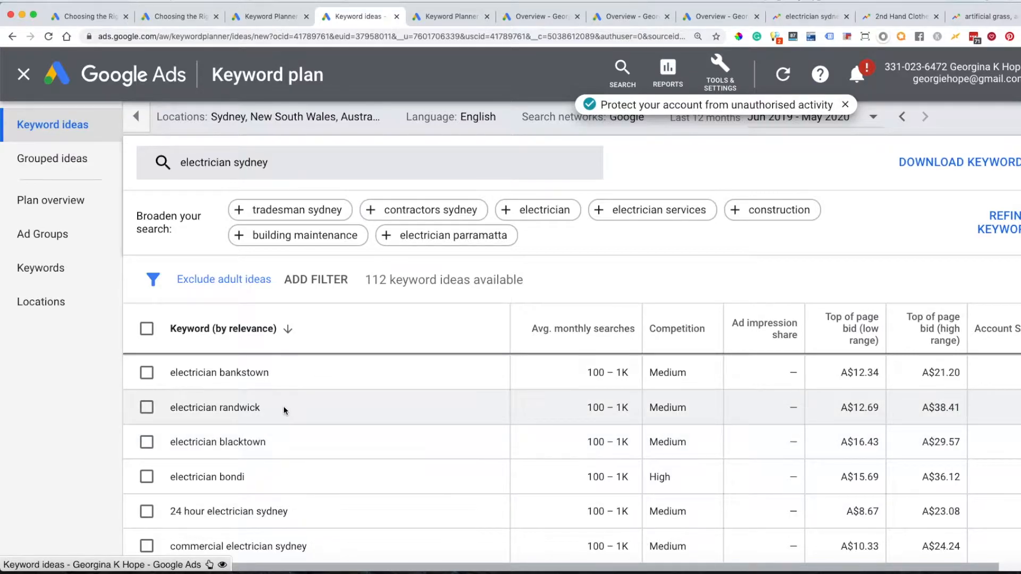
scroll(284, 410, "down", 3)
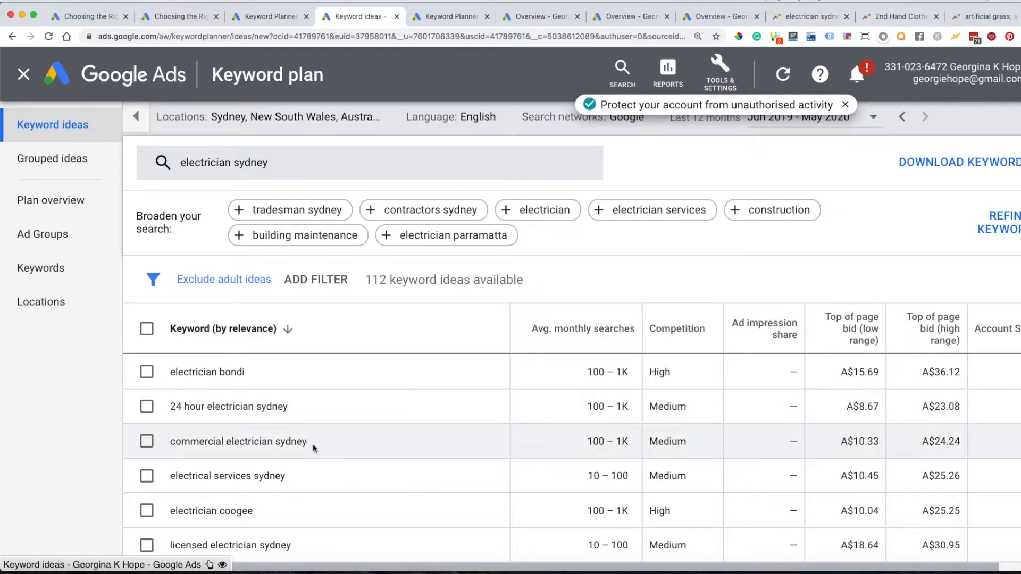
scroll(401, 454, "up", 4)
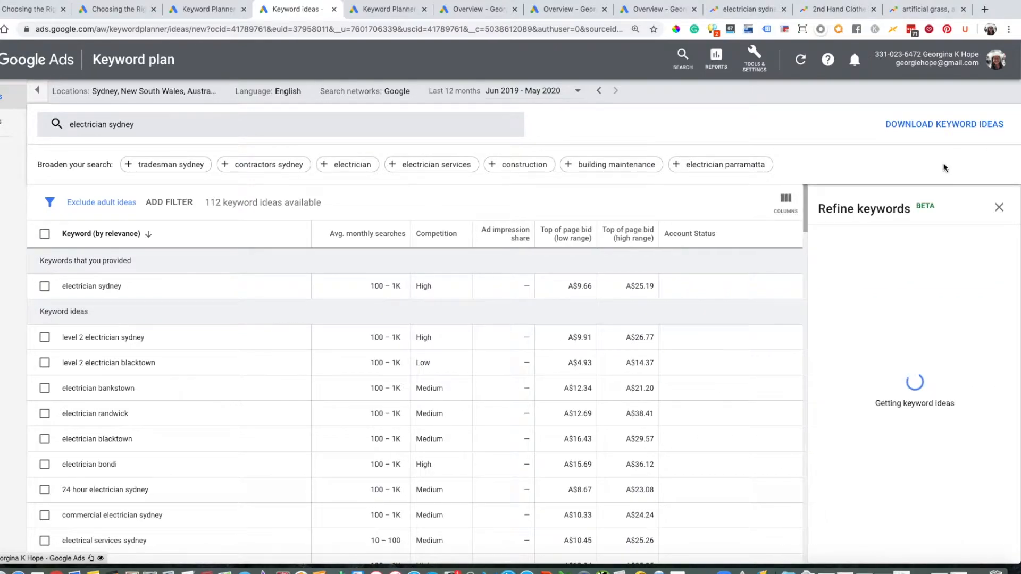
Enlarge the page again and check how many keyword ideas are available for "electrician sydney"
left_click(1008, 29)
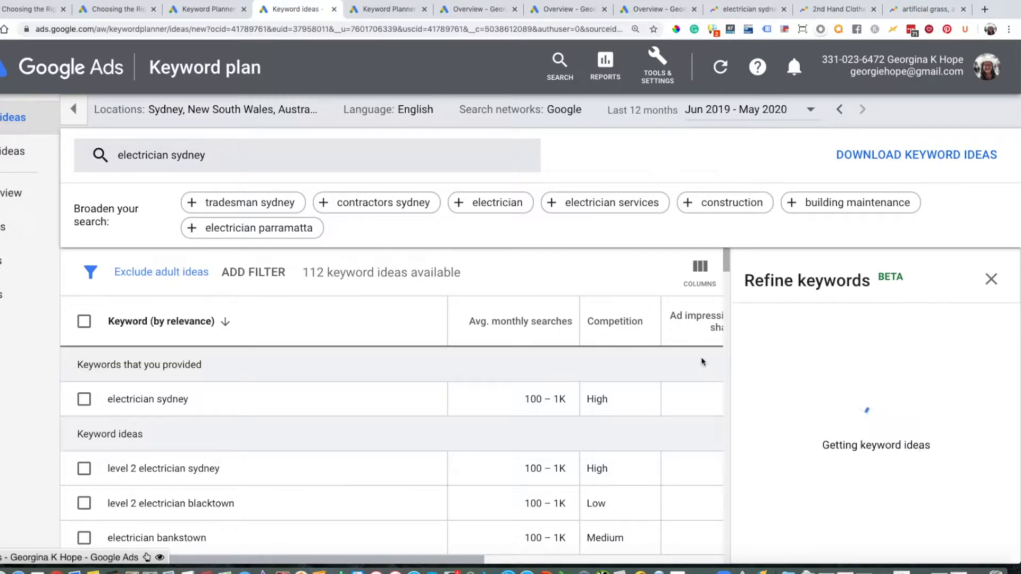
scroll(701, 357, "down", 6)
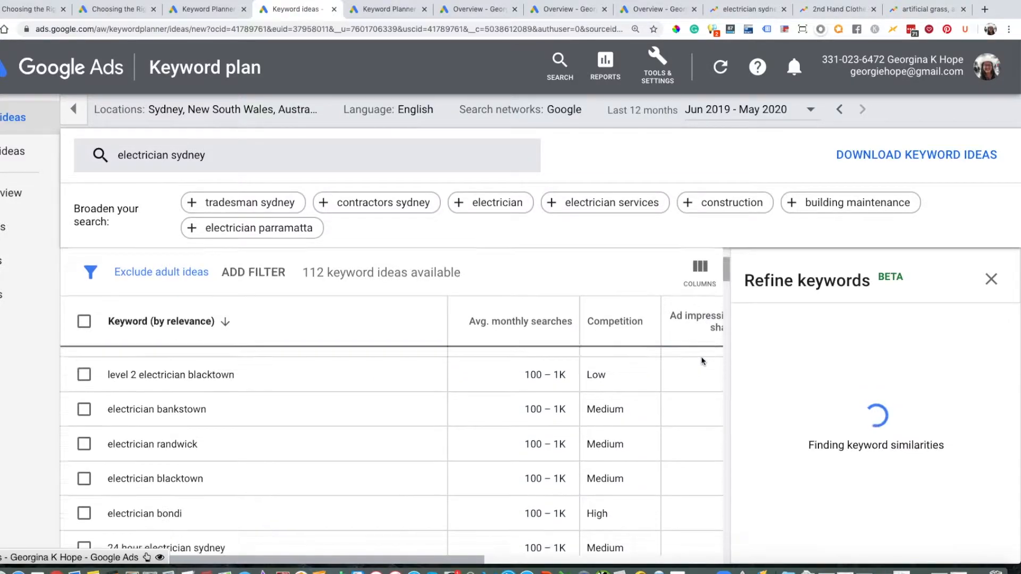
scroll(701, 356, "up", 7)
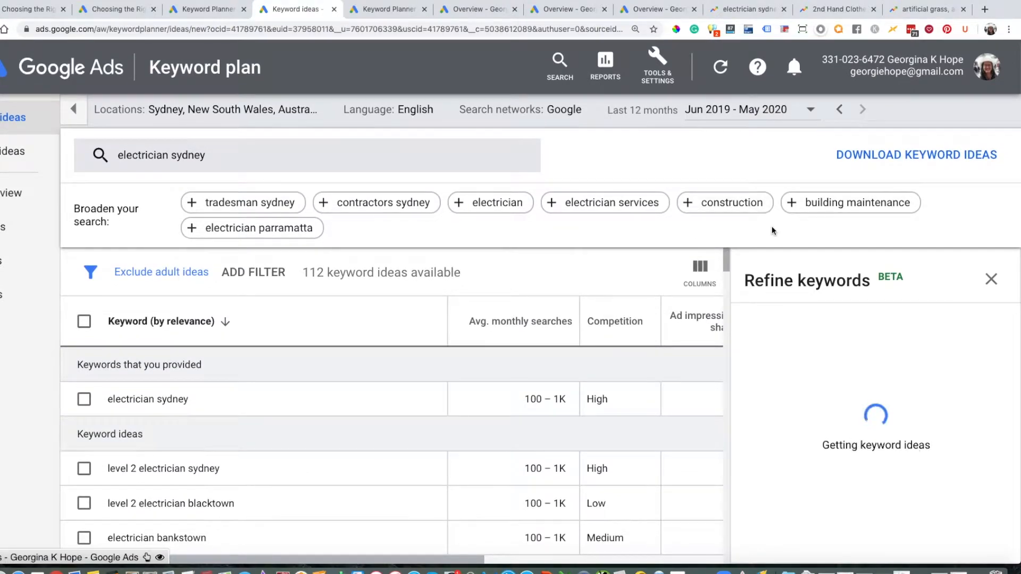
left_click(345, 273)
left_click(358, 276)
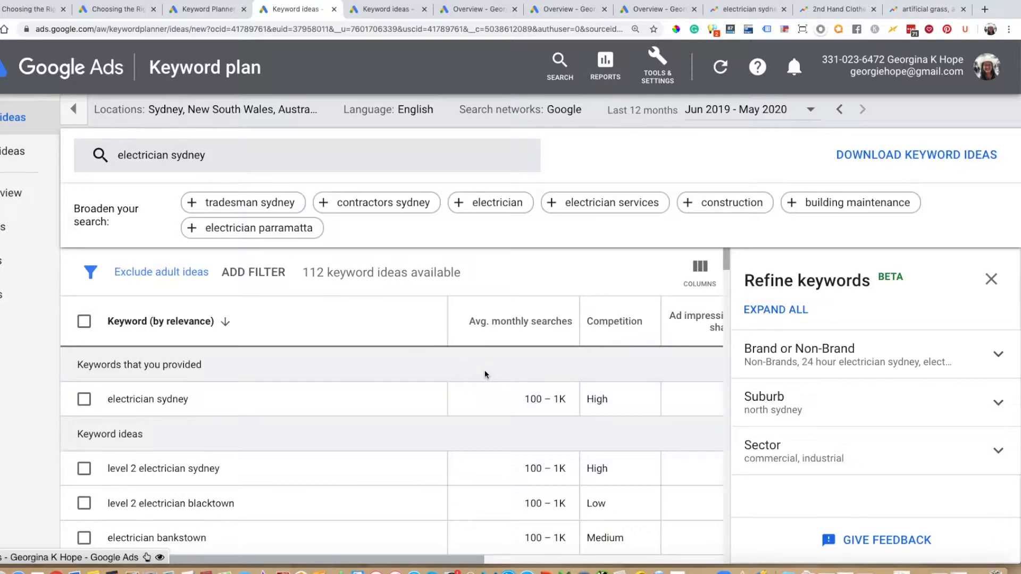
Examine the full list of keyword ideas down to its last row, including the low and high top of page bids
scroll(484, 371, "down", 10)
scroll(484, 370, "down", 10)
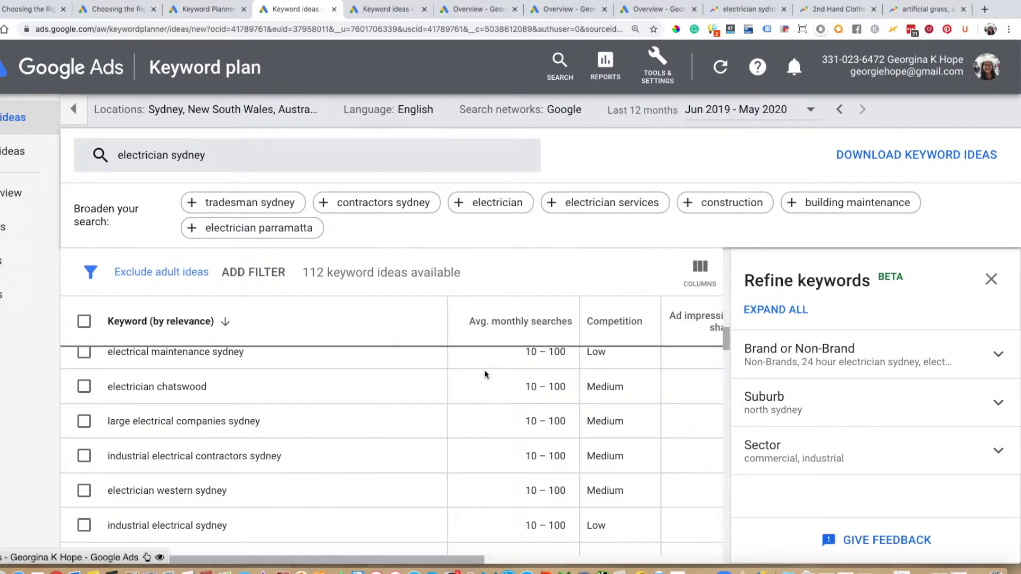
scroll(484, 370, "down", 5)
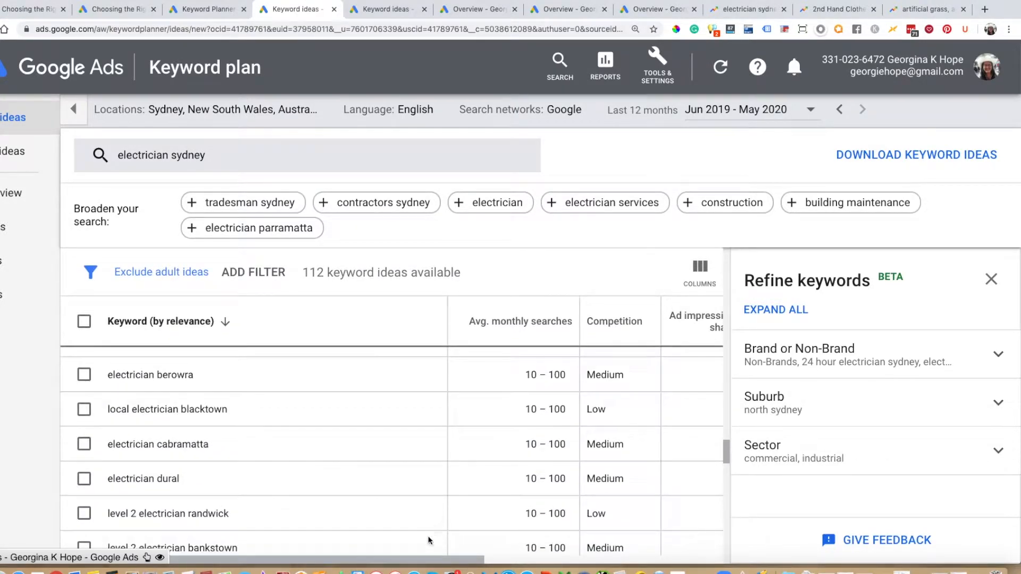
left_click_drag(420, 560, 620, 571)
scroll(636, 444, "down", 5)
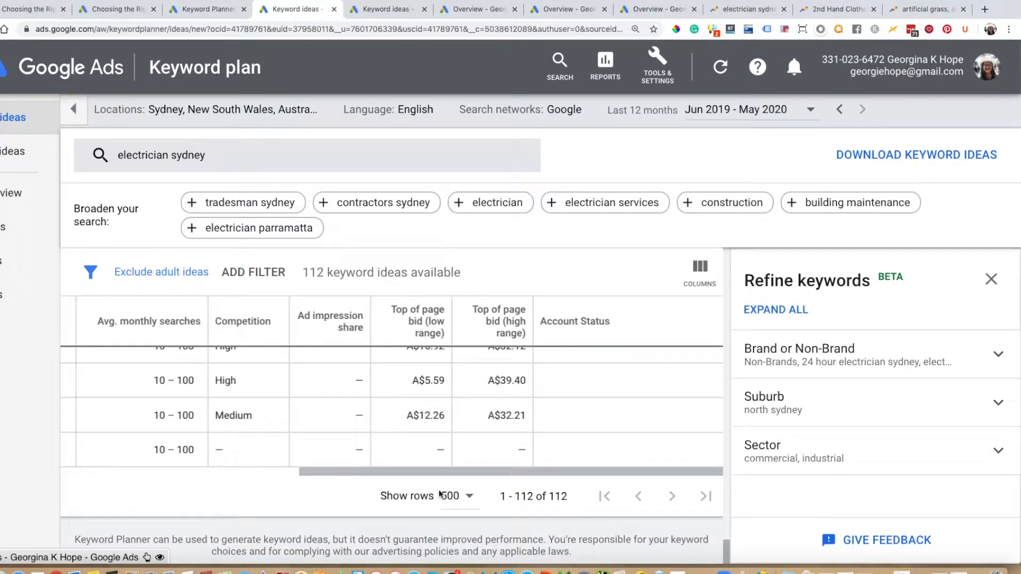
scroll(511, 522, "up", 5)
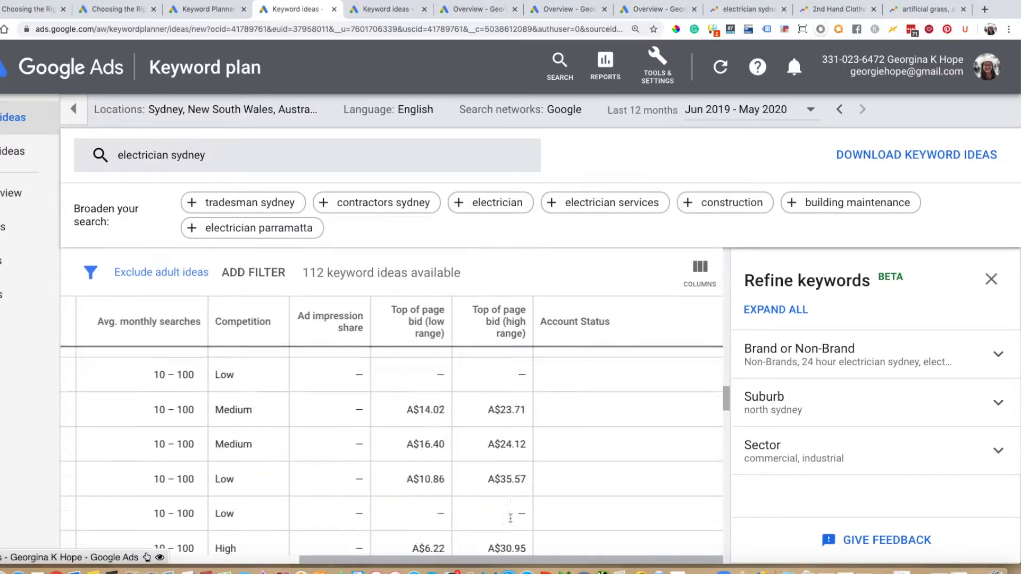
scroll(511, 520, "up", 5)
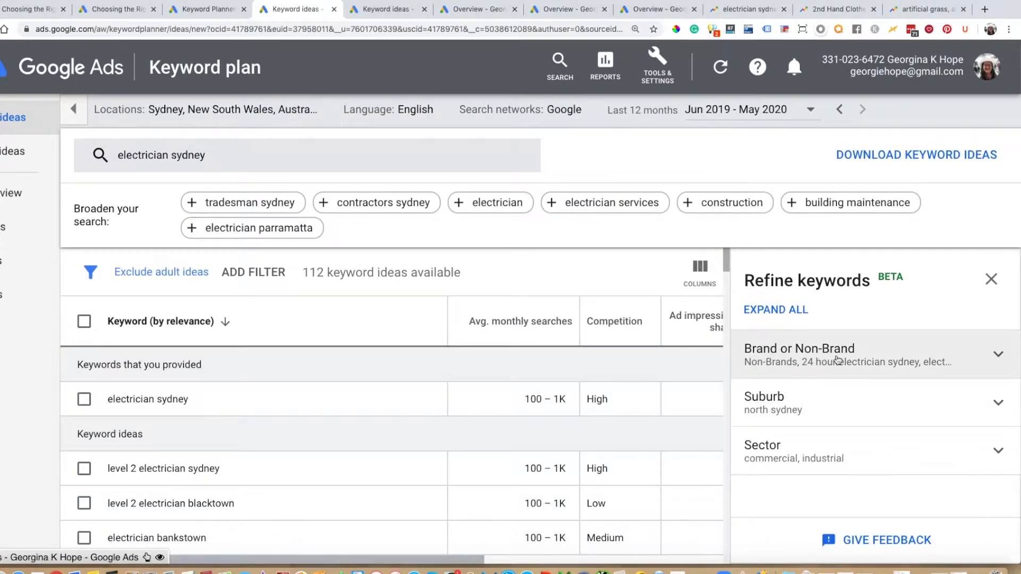
Expand the Brand or Non-Brand group in Refine keywords and review its Non-Brands and Contractor entries with their keyword counts
left_click(868, 349)
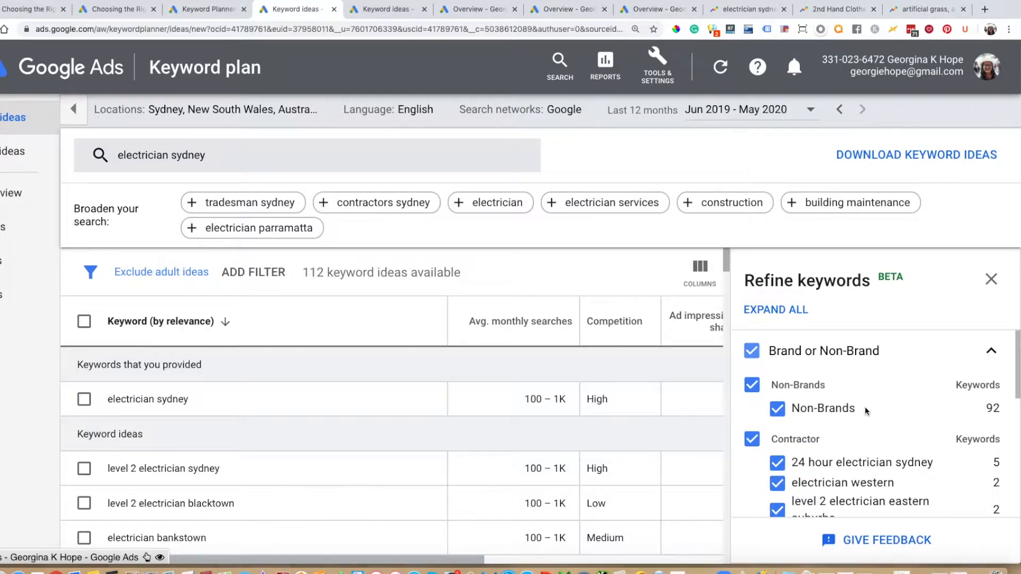
scroll(865, 407, "down", 3)
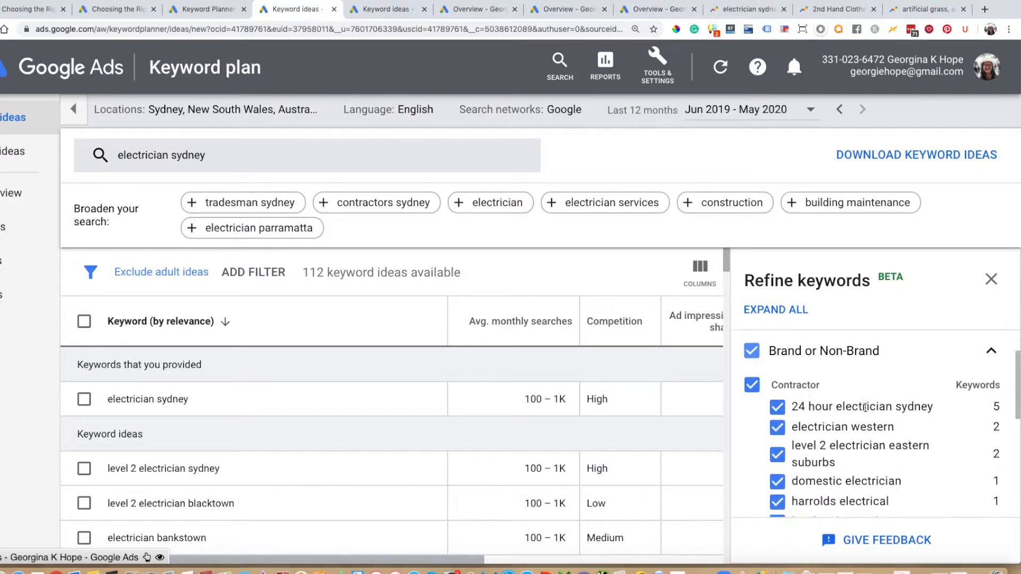
scroll(864, 406, "up", 3)
scroll(865, 406, "down", 3)
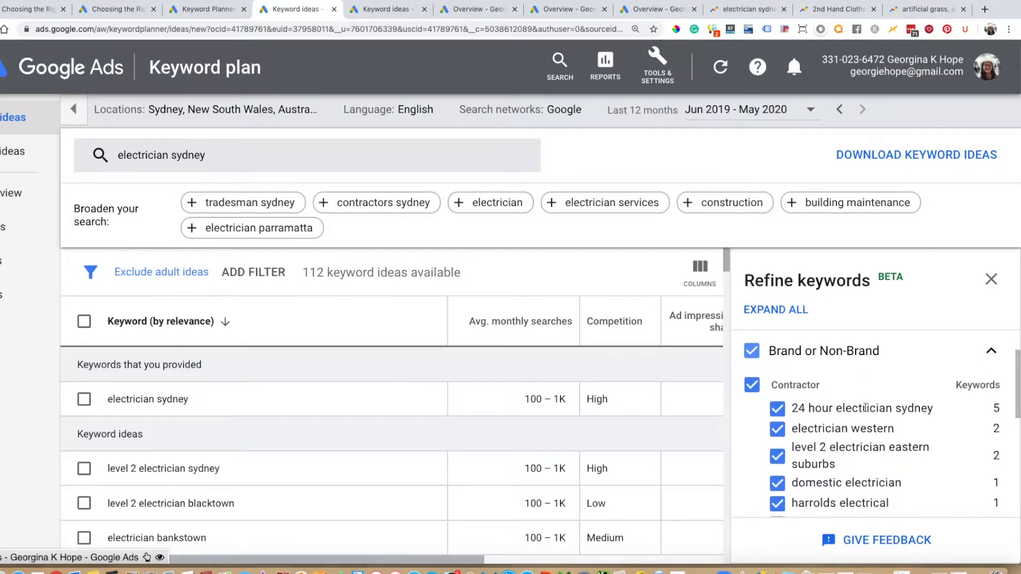
scroll(851, 415, "up", 1)
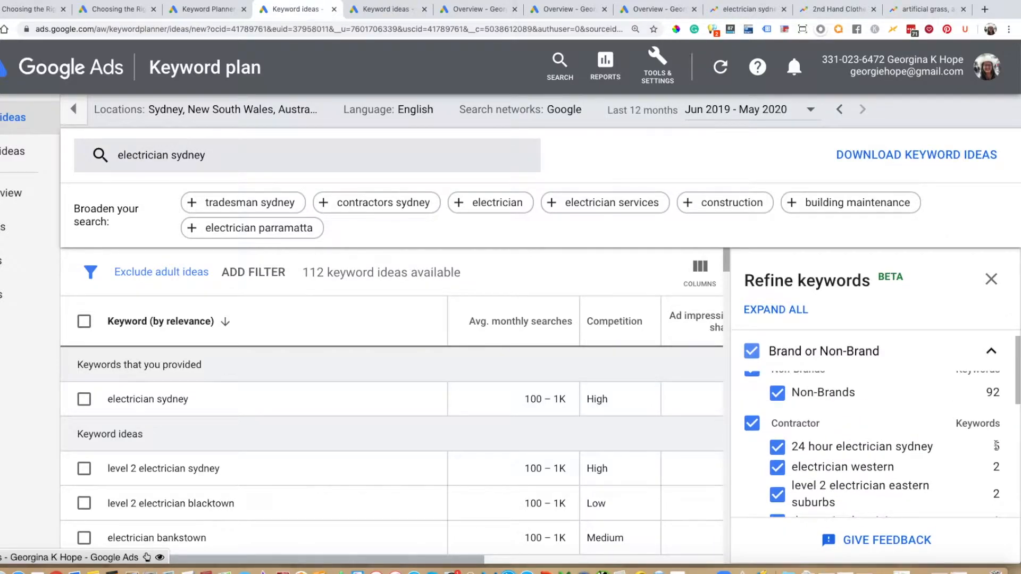
mouse_move(997, 447)
scroll(848, 432, "up", 1)
scroll(848, 435, "up", 1)
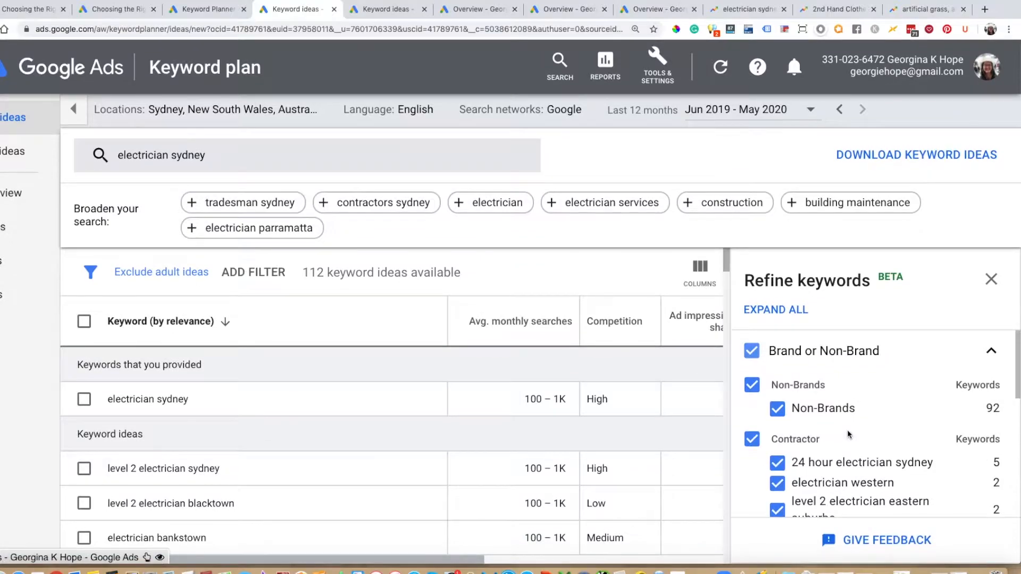
Exclude all Brand or Non-Brand keywords, then include only the "24 hour electrician sydney" entry under Contractor
left_click(753, 352)
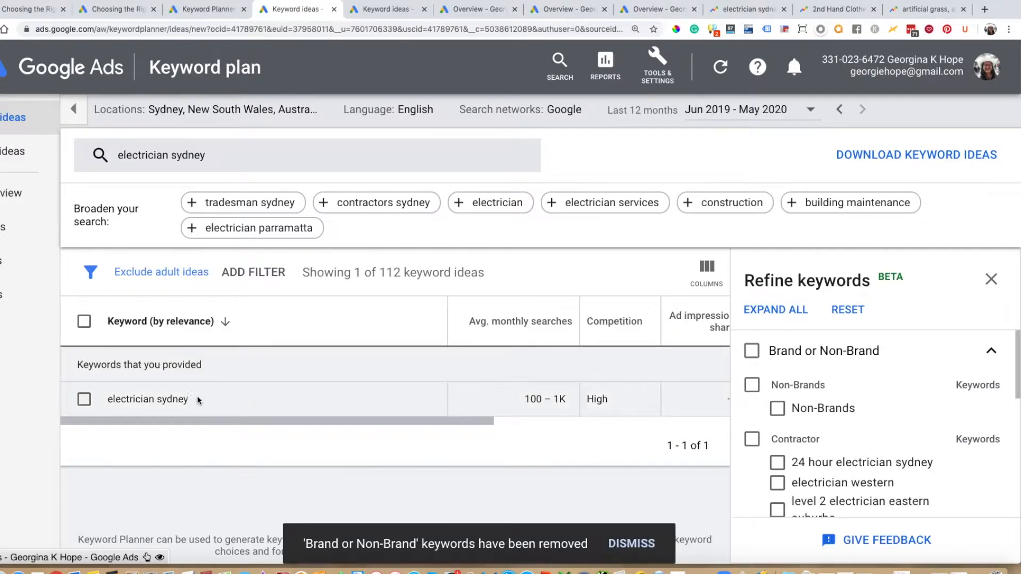
left_click(777, 463)
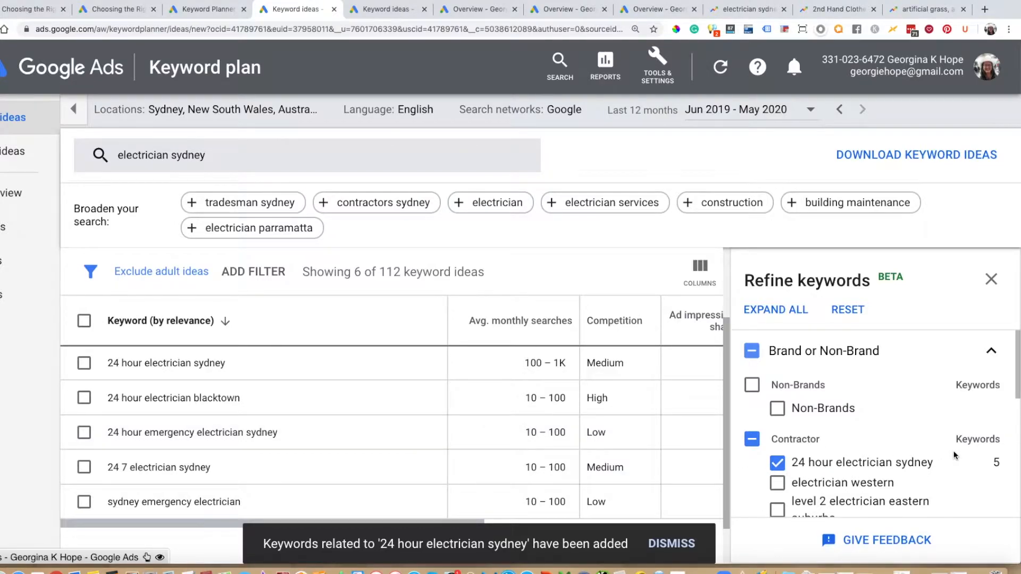
Expand the Suburb and Sector refinements, exclude both groups, and include only the commercial entry under Sector
scroll(955, 455, "down", 8)
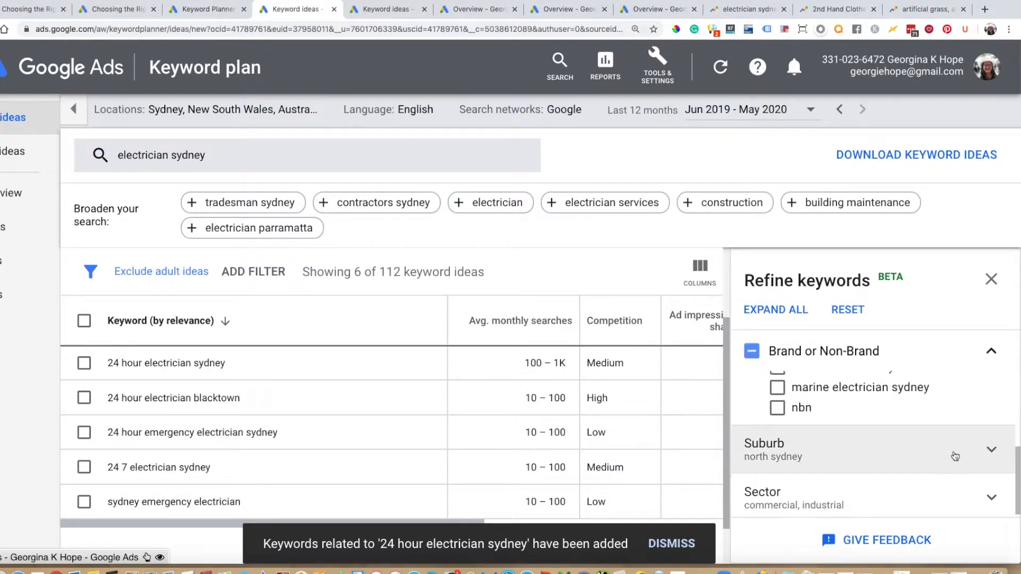
left_click(984, 451)
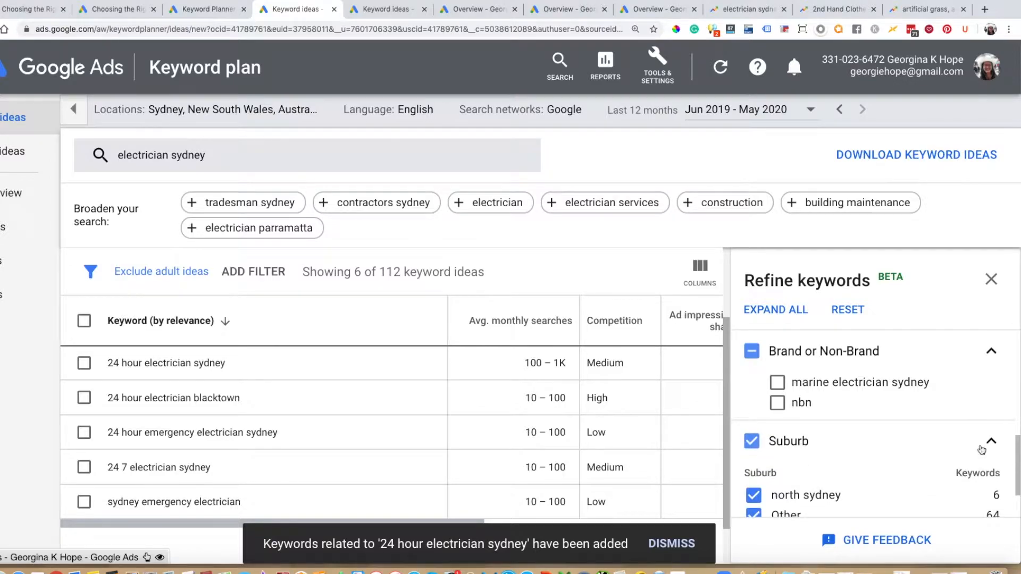
scroll(981, 450, "down", 2)
left_click(985, 490)
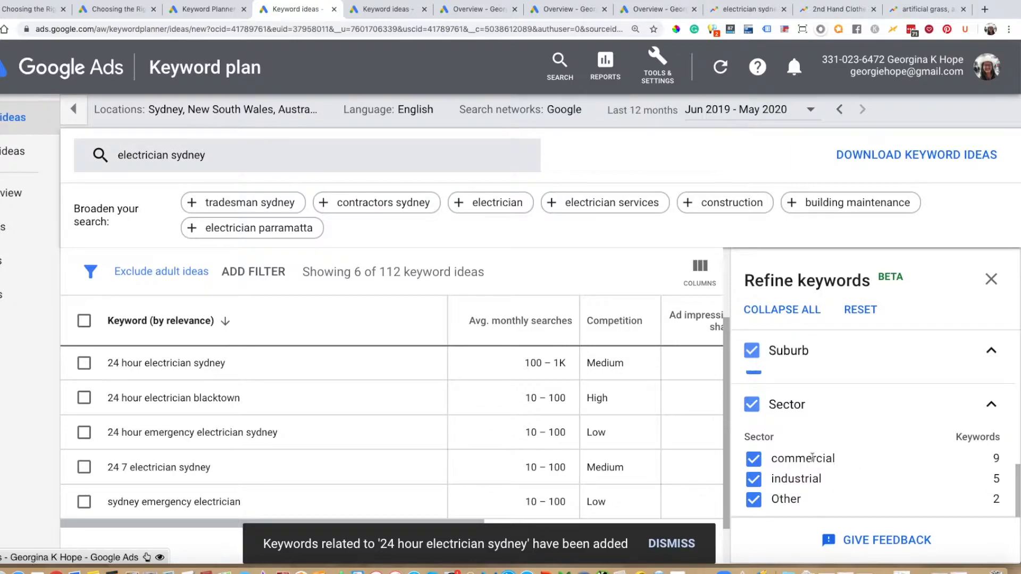
left_click(752, 404)
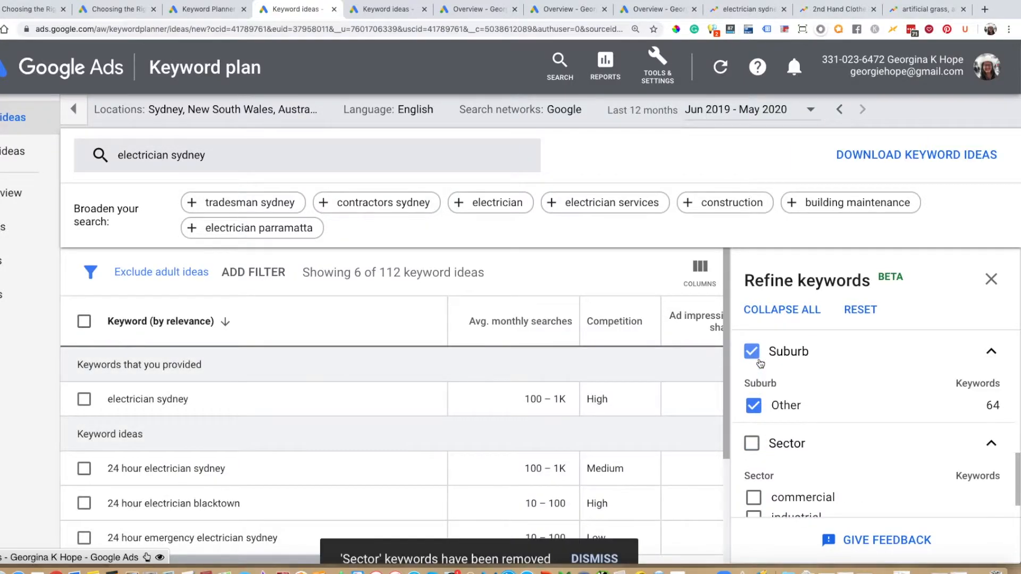
left_click(752, 449)
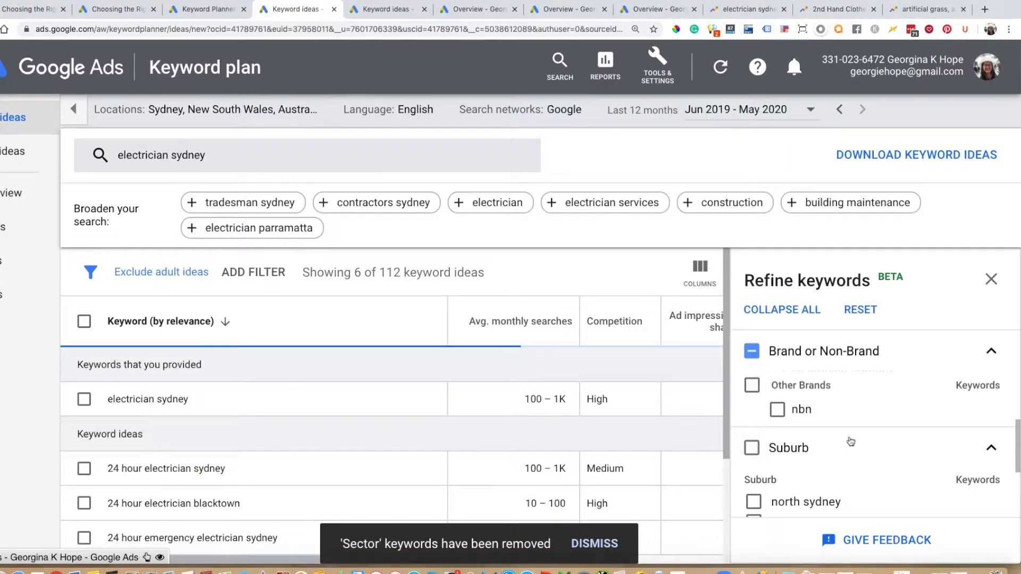
left_click(754, 459)
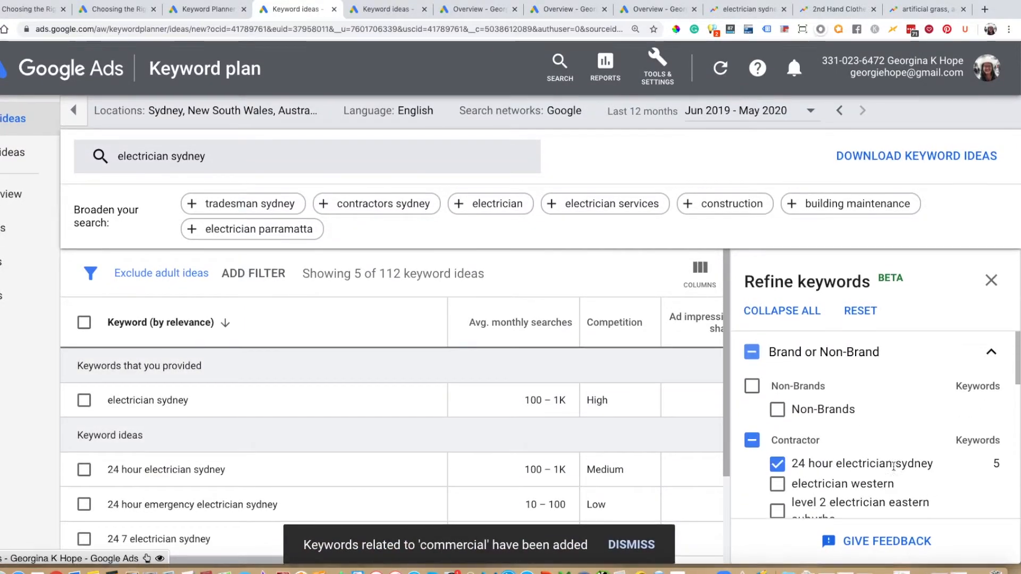
Remove the "24 hour electrician sydney" keywords from the refinement and include the Non-Brands group instead
left_click(787, 467)
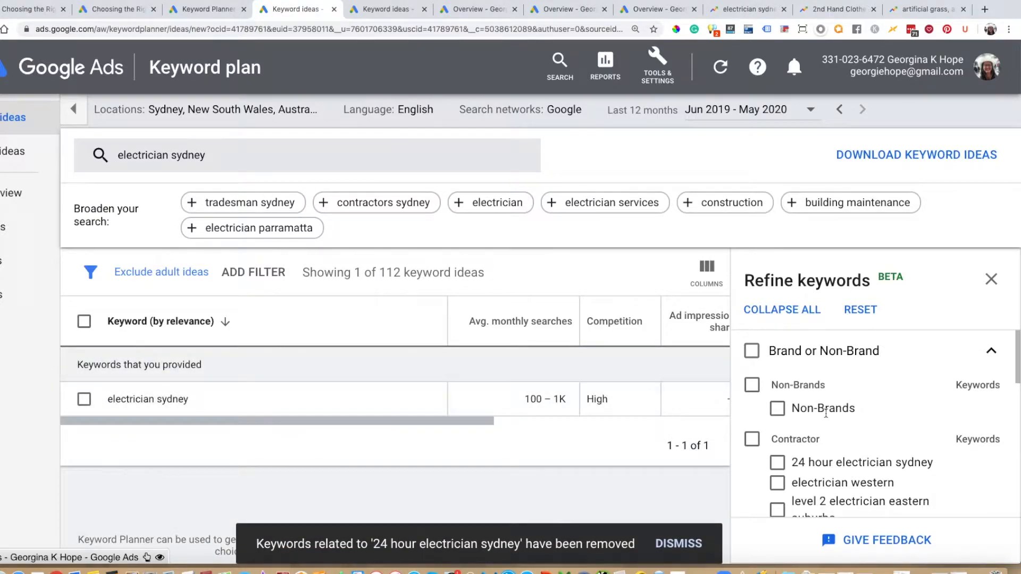
scroll(826, 415, "down", 5)
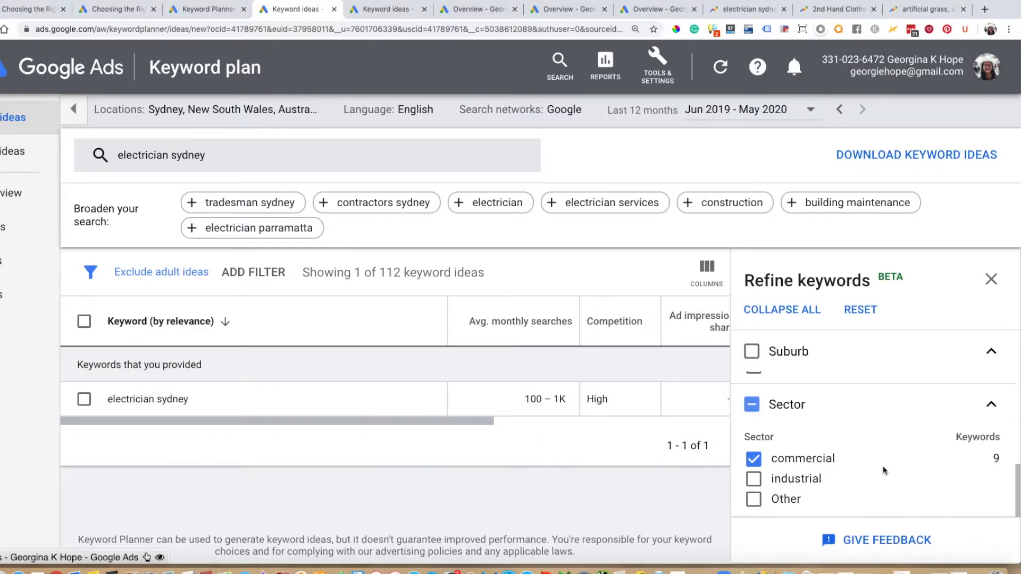
scroll(883, 466, "up", 5)
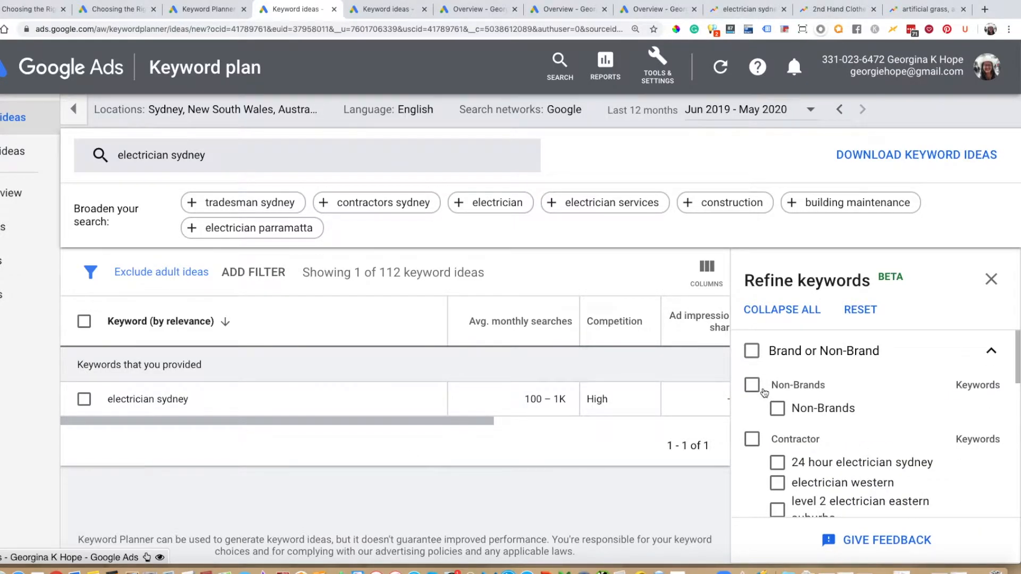
left_click(752, 385)
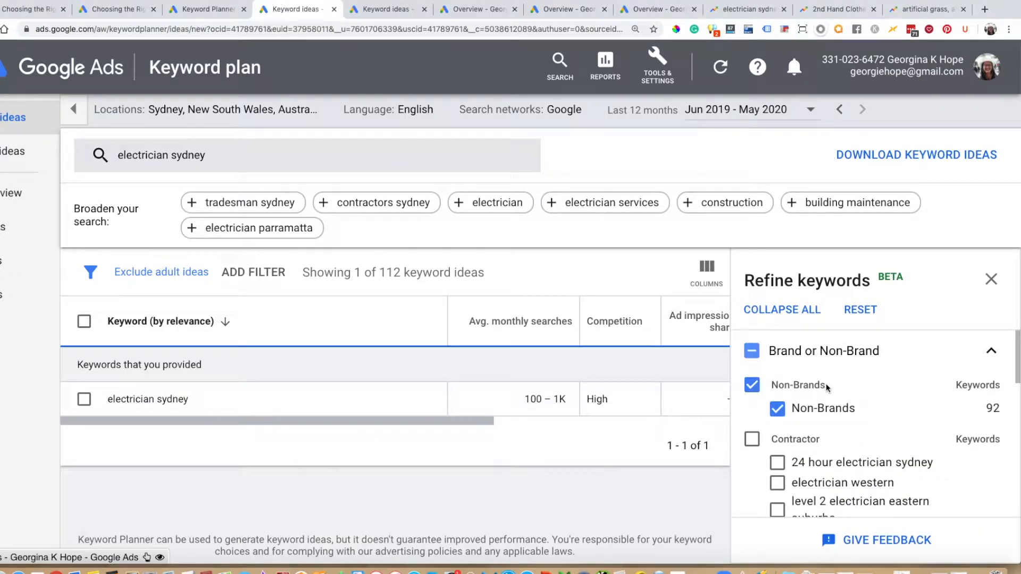
Check the selected Non-Brands and commercial refinements and review the filtered keyword ideas with their monthly searches and competition
scroll(825, 384, "down", 5)
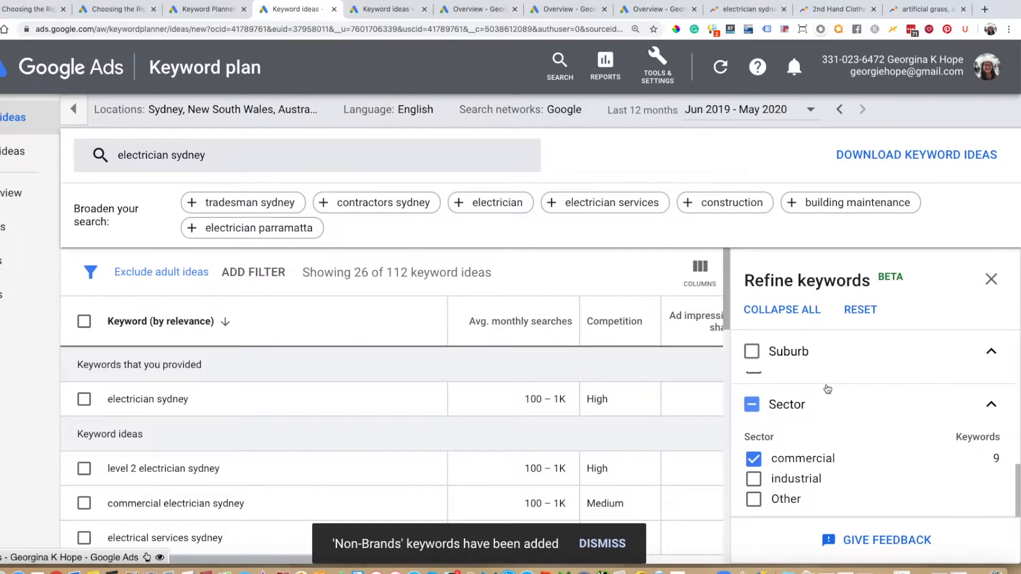
scroll(909, 457, "up", 5)
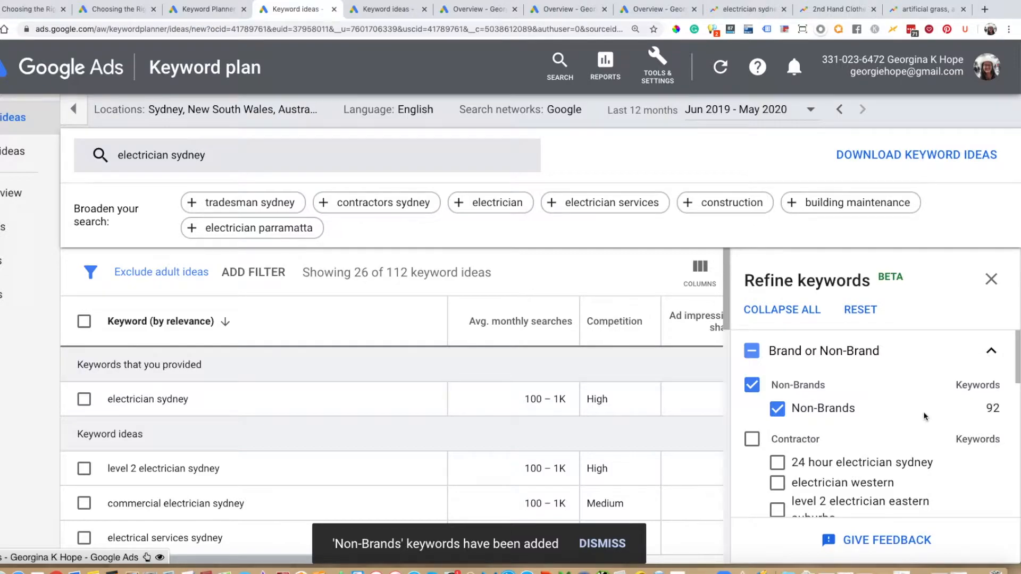
scroll(924, 416, "down", 5)
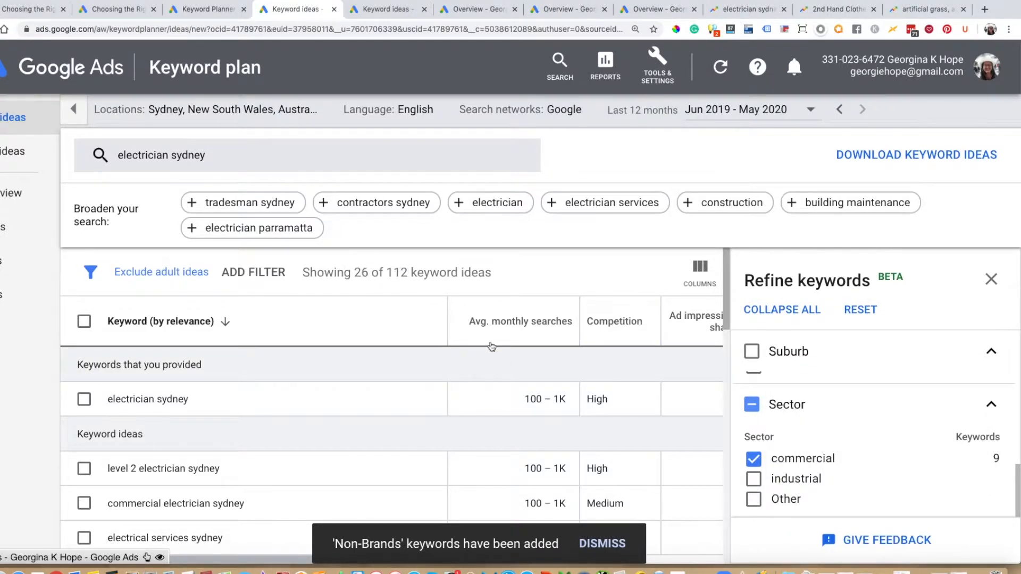
scroll(502, 354, "down", 2)
scroll(502, 355, "down", 1)
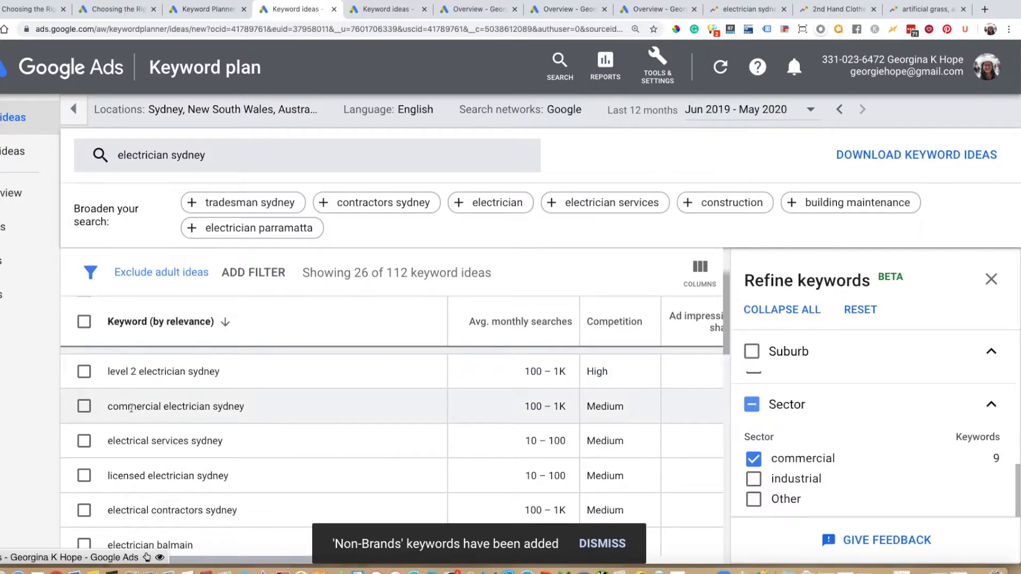
scroll(218, 424, "down", 4)
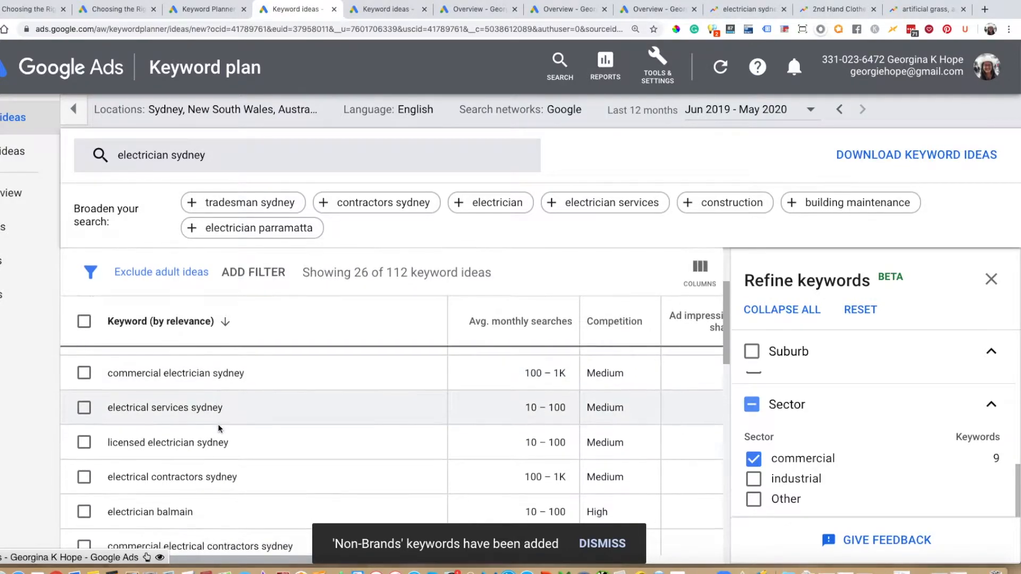
scroll(204, 451, "down", 5)
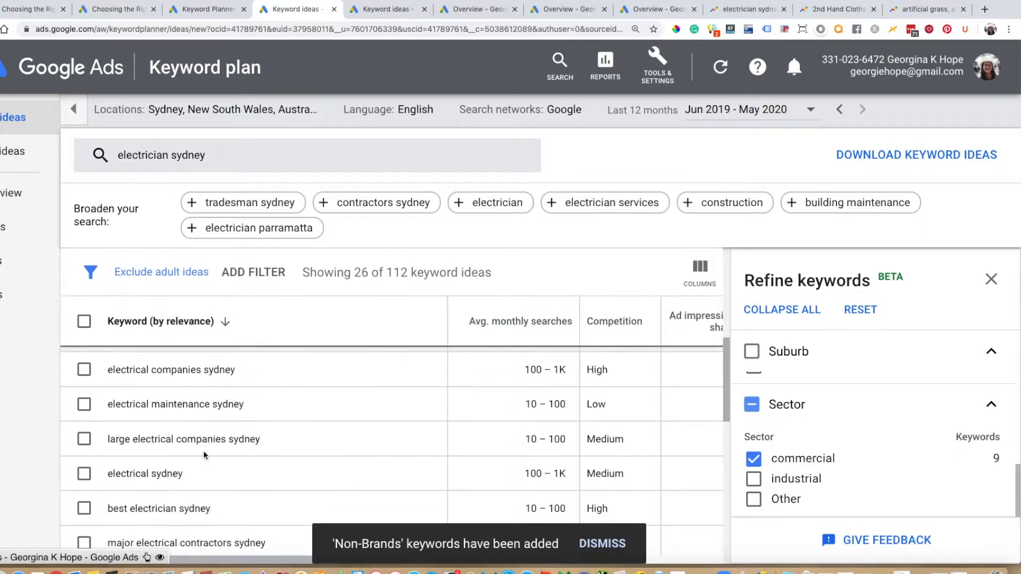
Skim the filtered electrician keyword list, dismiss the notice about added keywords, and recheck the Brand or Non-Brand selection
scroll(232, 462, "down", 9)
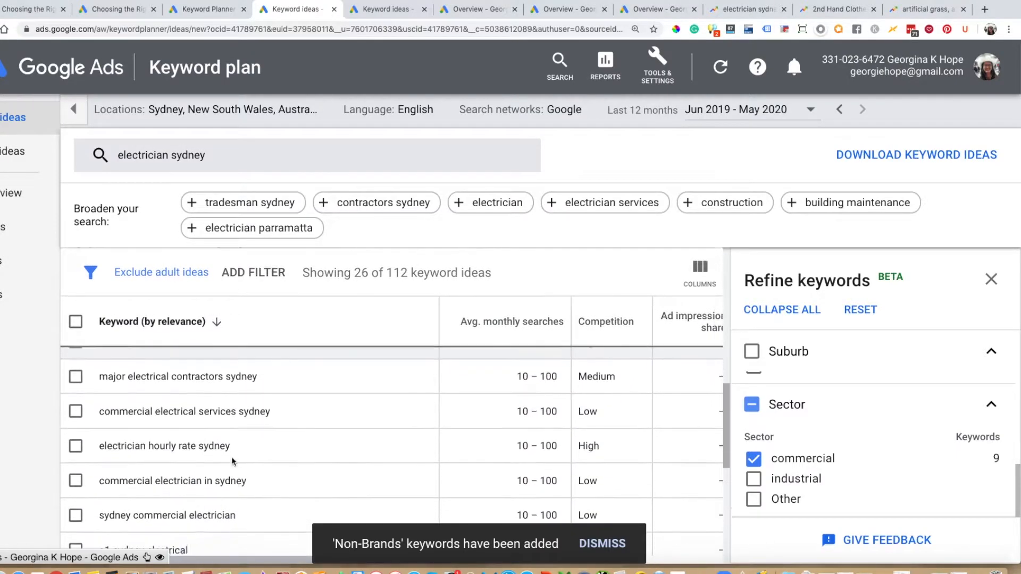
scroll(232, 461, "down", 3)
scroll(234, 452, "up", 15)
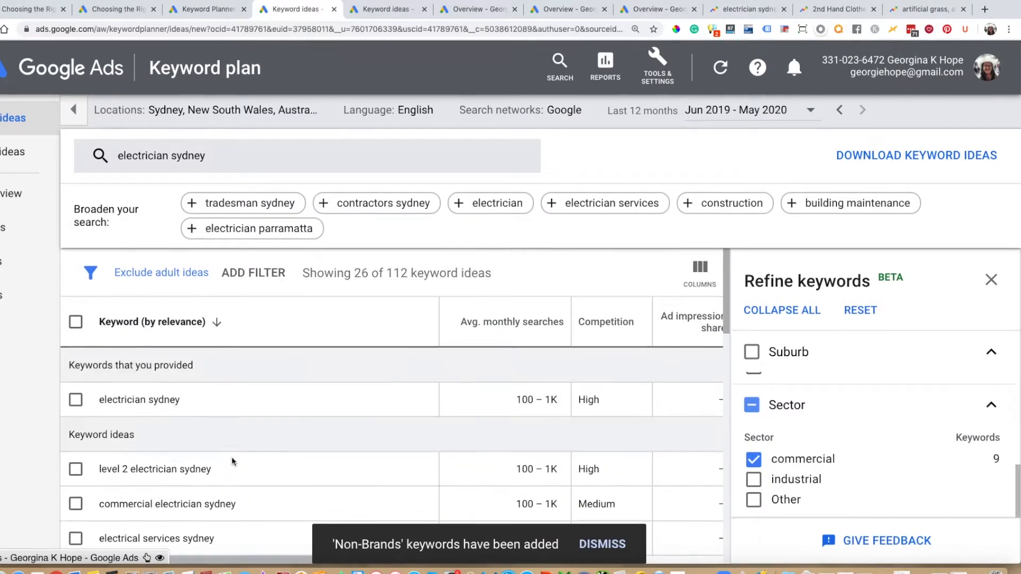
left_click(602, 548)
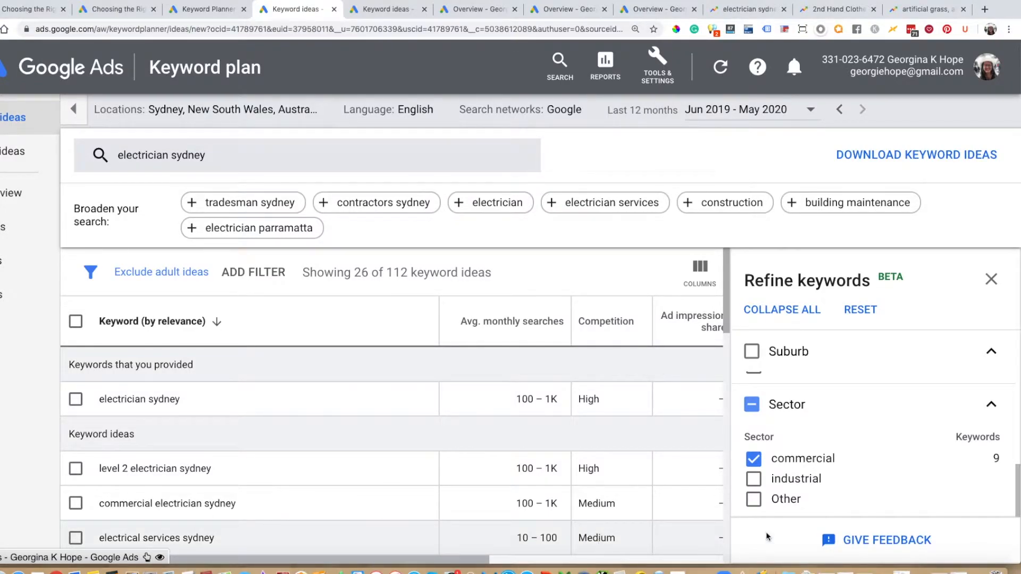
scroll(873, 452, "up", 5)
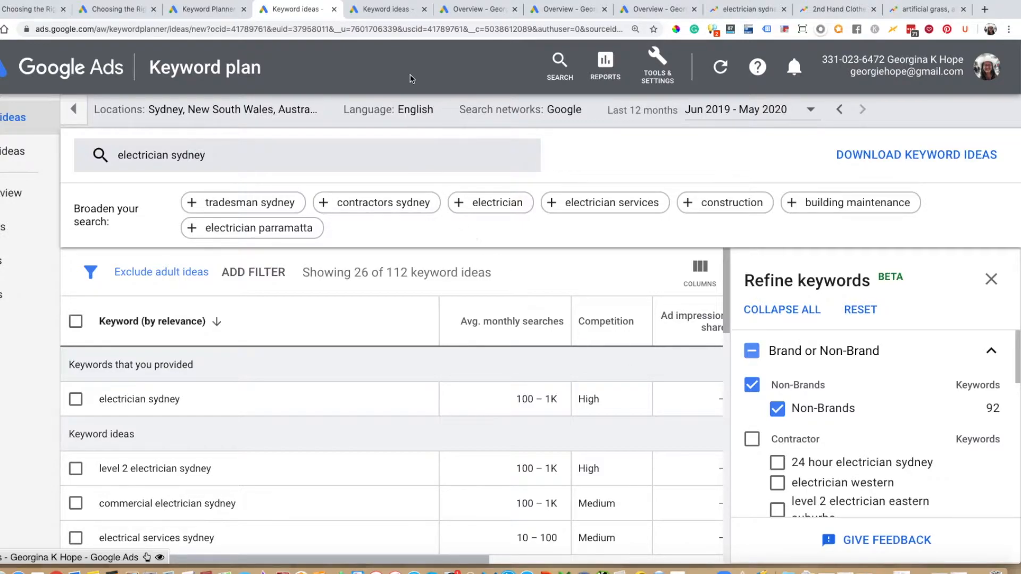
Switch to the second hand clothes keyword ideas and compare average monthly searches for "2nd hand clothes" and "second hand clothes"
left_click(383, 11)
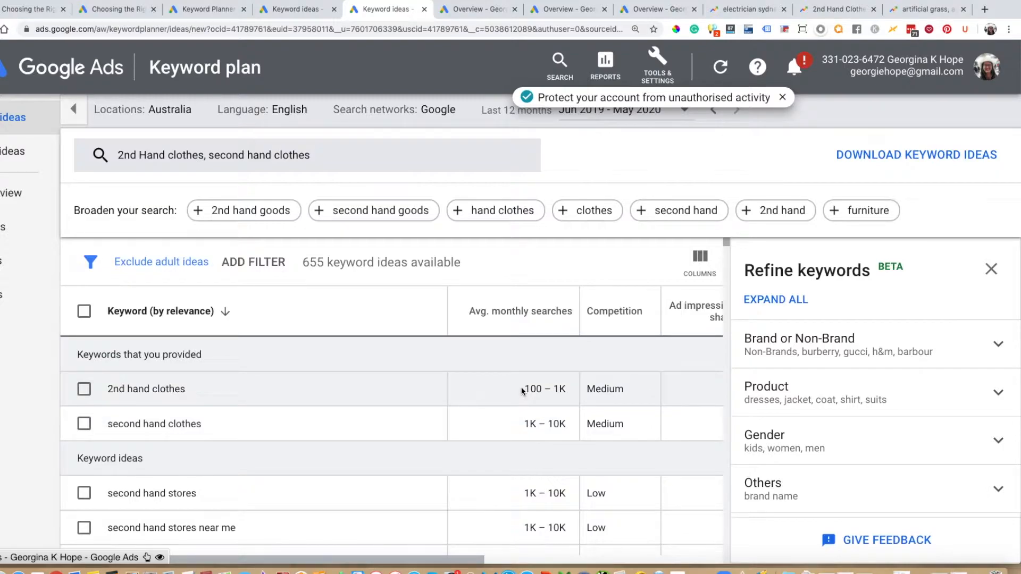
left_click_drag(523, 388, 567, 391)
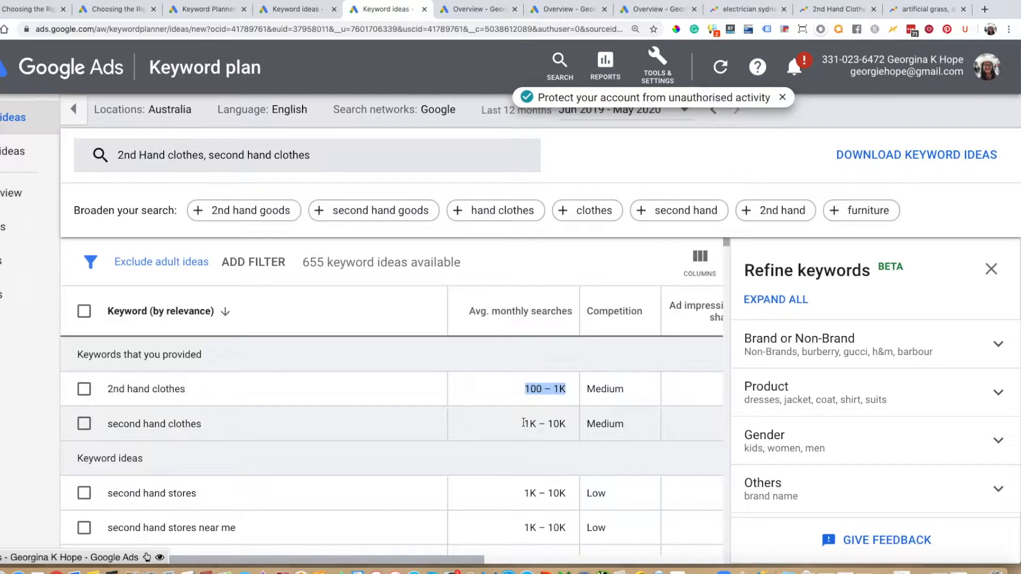
left_click_drag(525, 423, 569, 423)
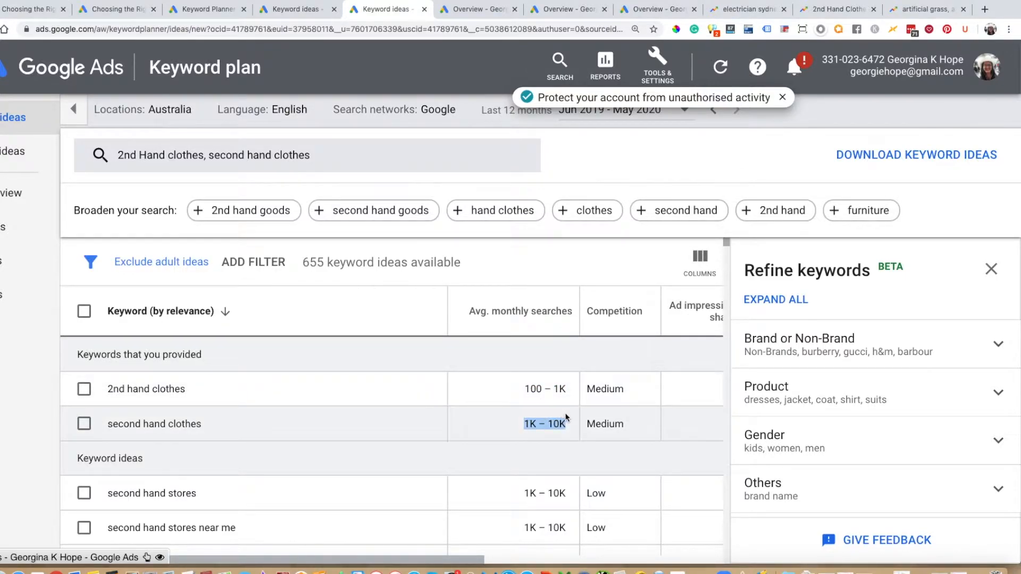
scroll(567, 417, "down", 2)
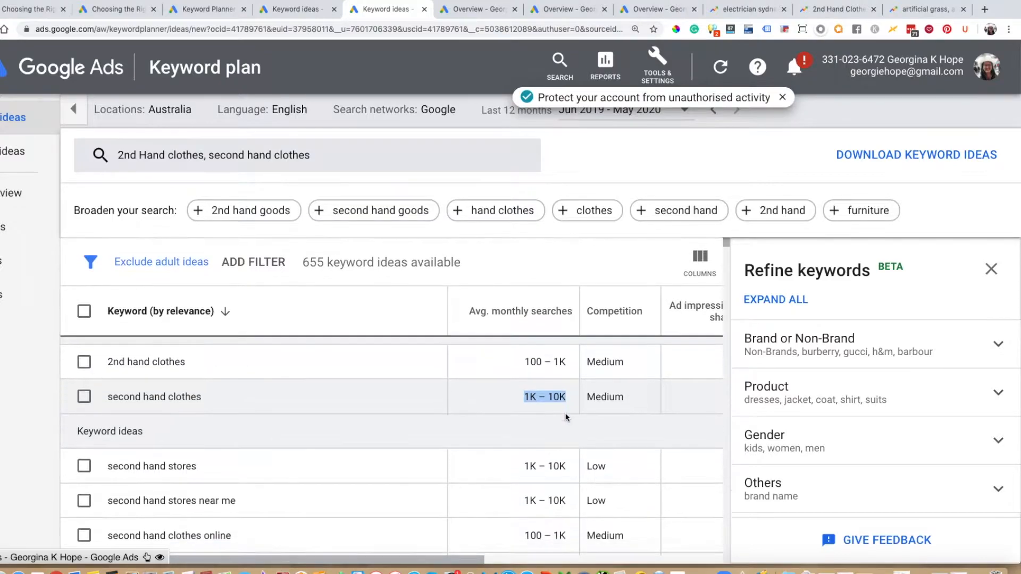
scroll(567, 417, "up", 2)
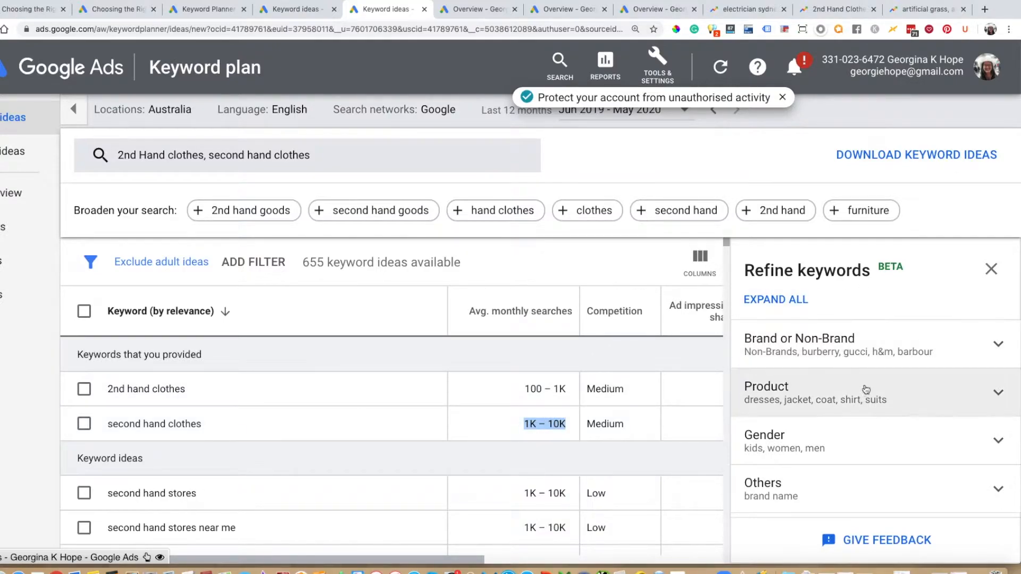
Expand the Brand or Non-Brand refinement and examine the keyword counts for Non-Brands and the leading fashion brands
left_click(789, 349)
scroll(880, 366, "down", 1)
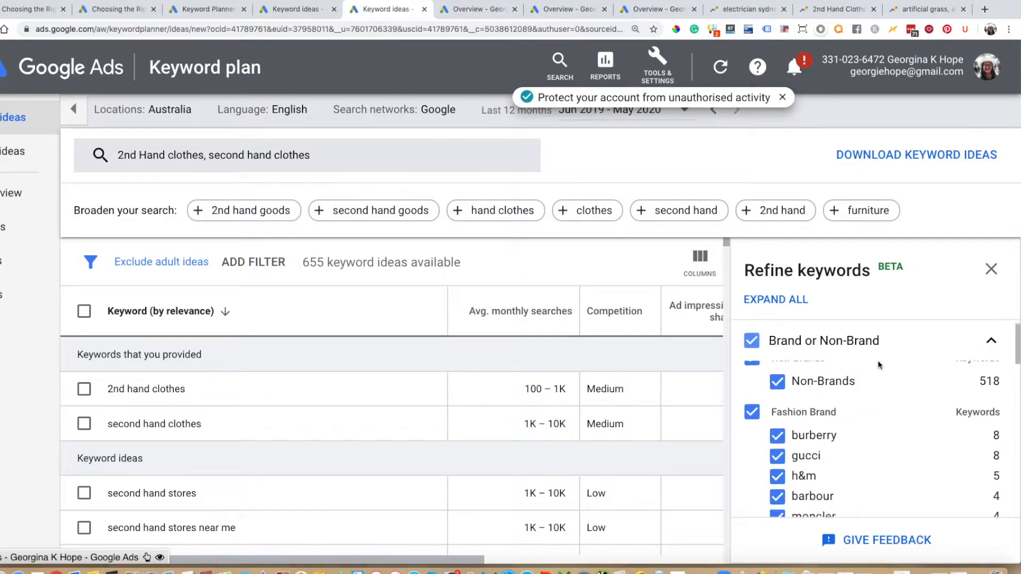
scroll(926, 381, "down", 1)
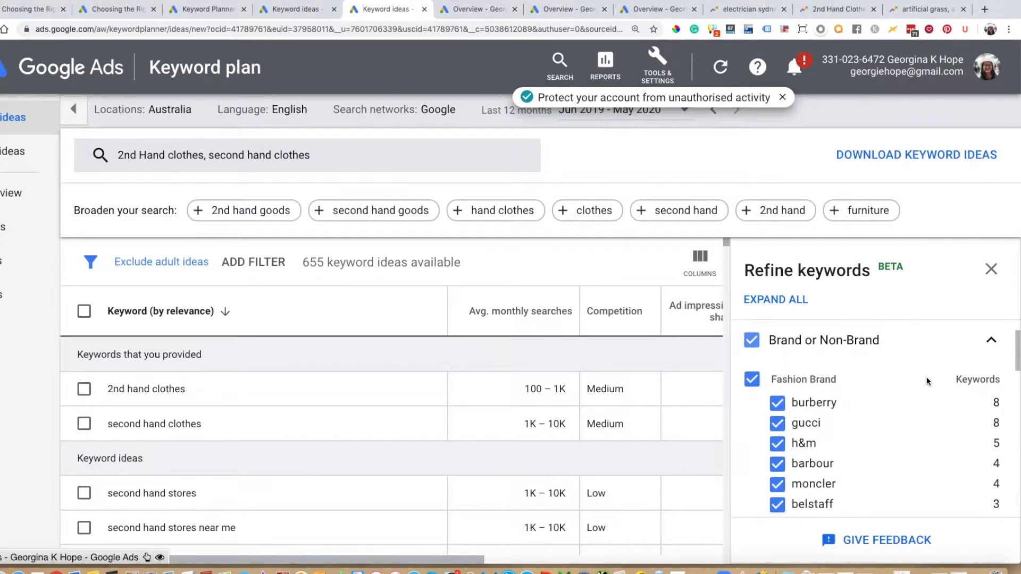
scroll(926, 381, "up", 1)
scroll(927, 382, "down", 1)
scroll(927, 380, "down", 2)
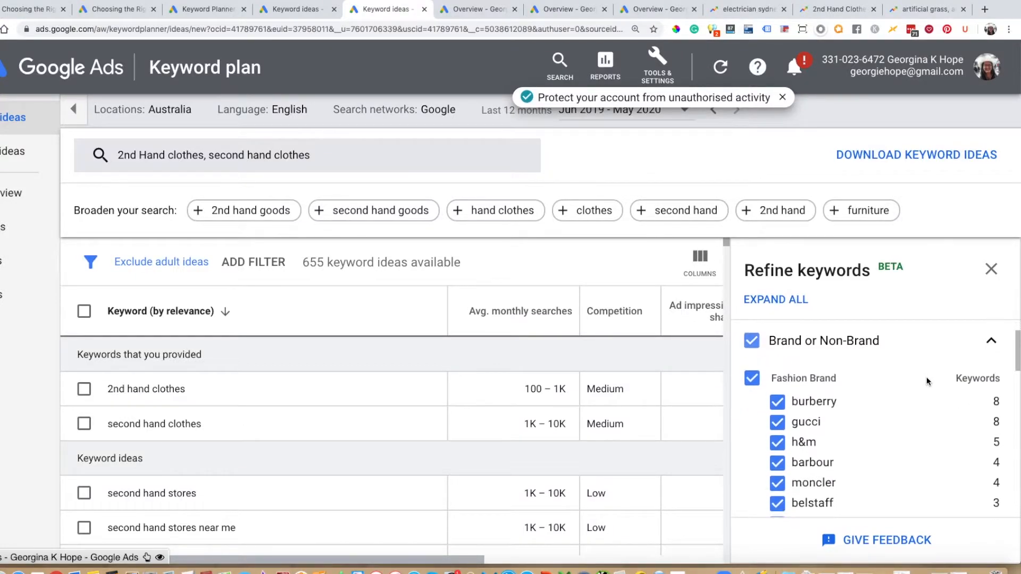
scroll(925, 389, "up", 2)
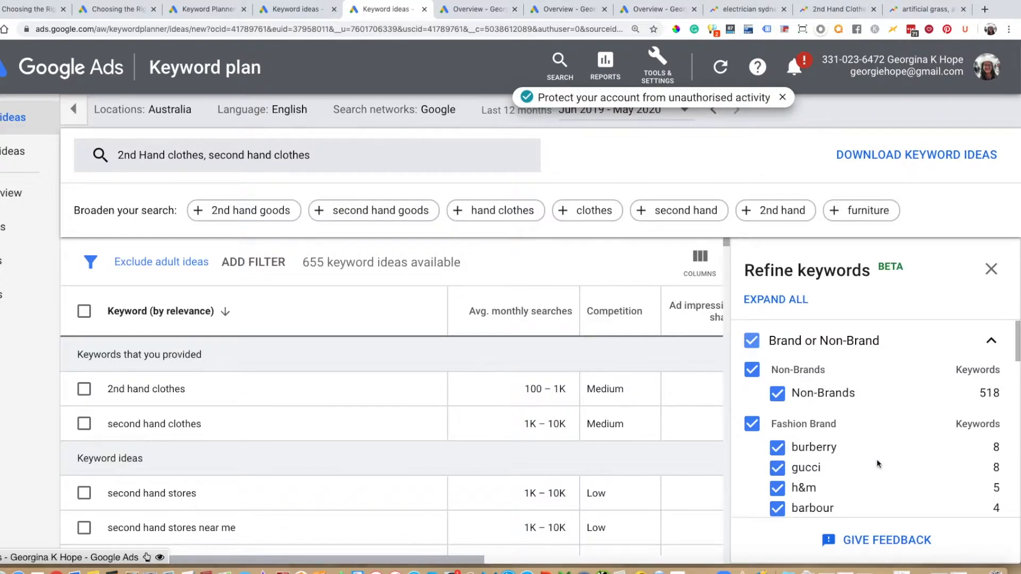
scroll(878, 464, "down", 1)
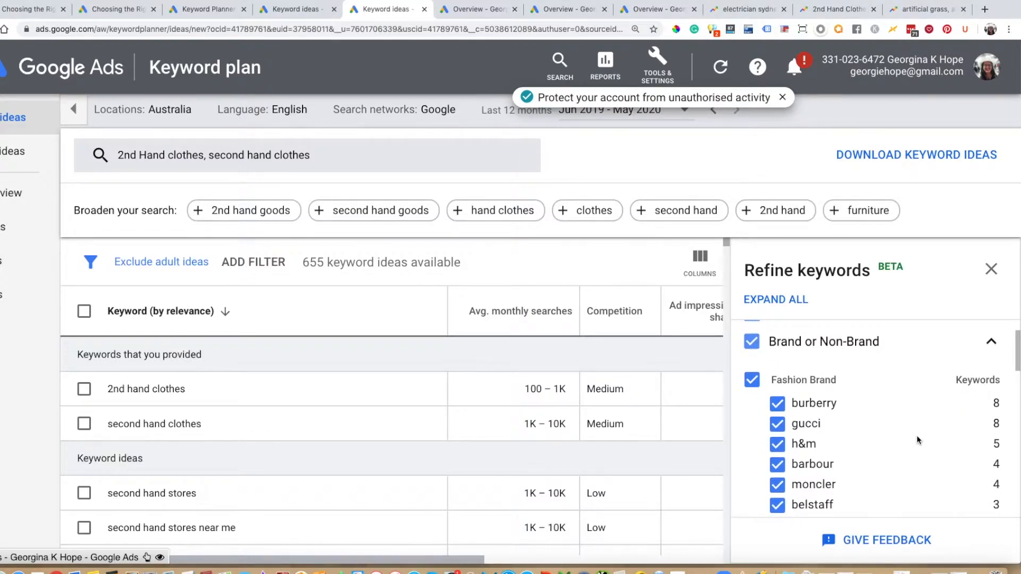
scroll(862, 429, "up", 1)
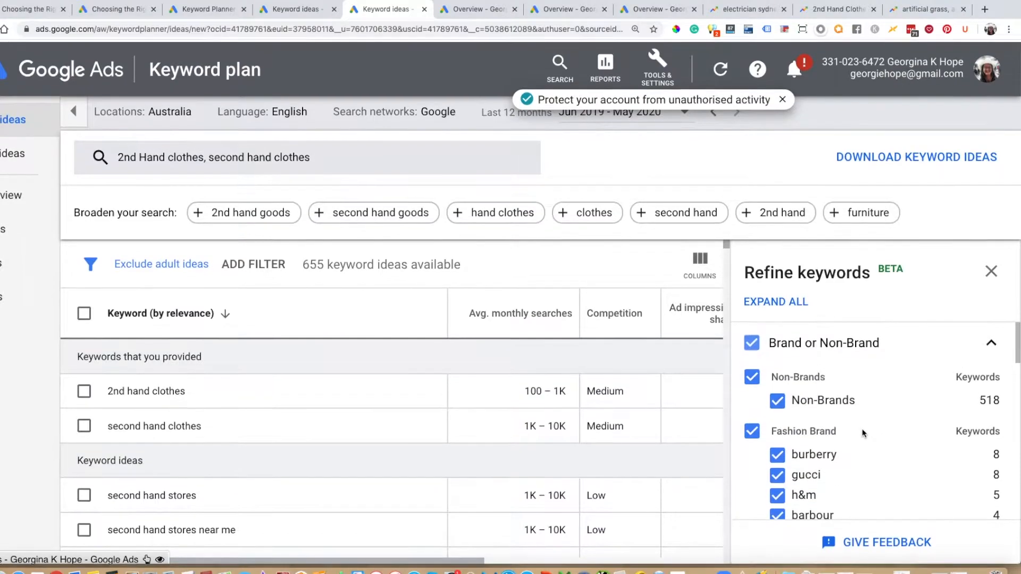
Examine the remaining Fashion Brand, Retailer and Other Brands entries, and view the keyword details for preloved
scroll(862, 429, "down", 3)
scroll(863, 429, "down", 6)
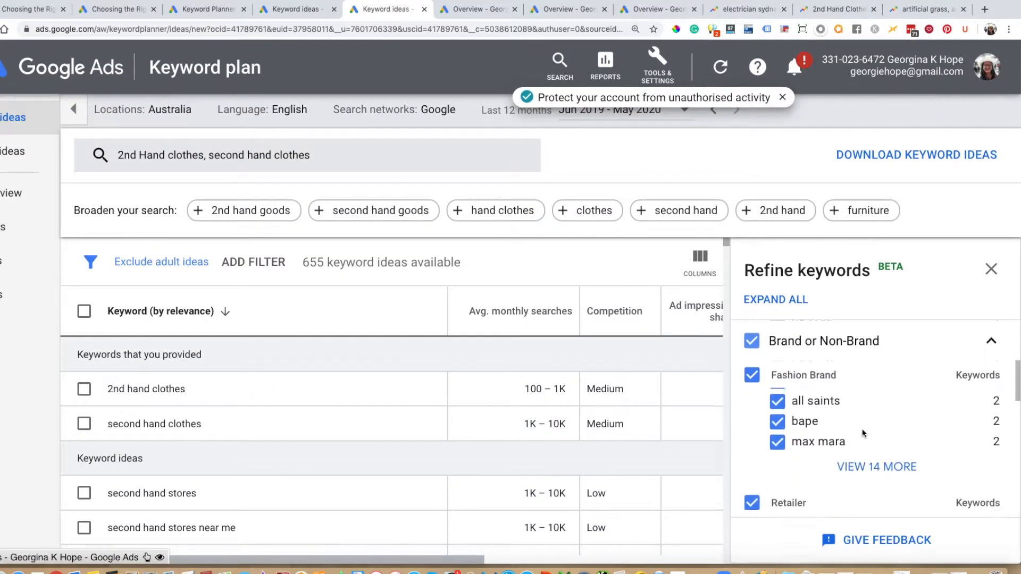
scroll(863, 429, "down", 3)
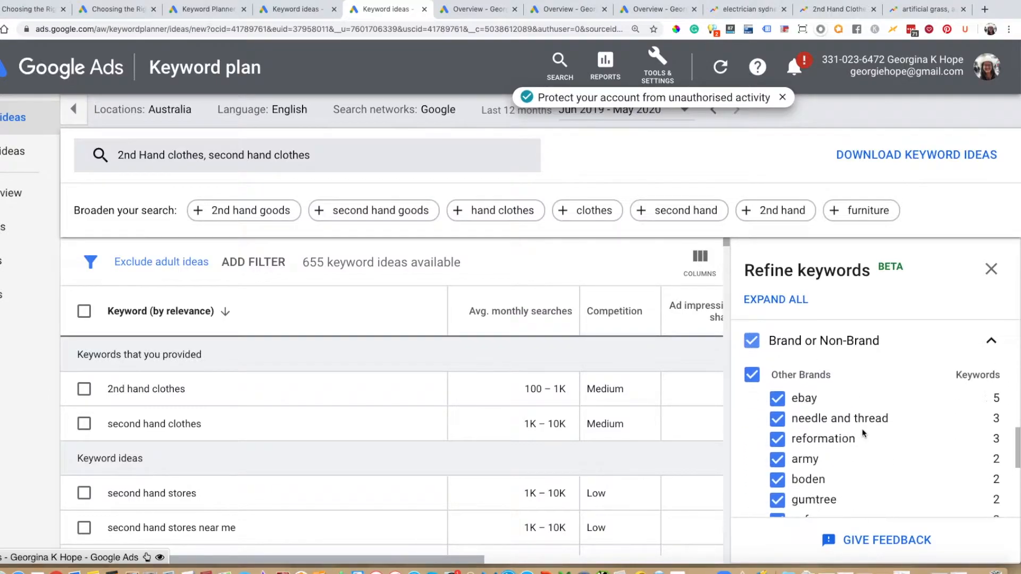
scroll(863, 429, "up", 1)
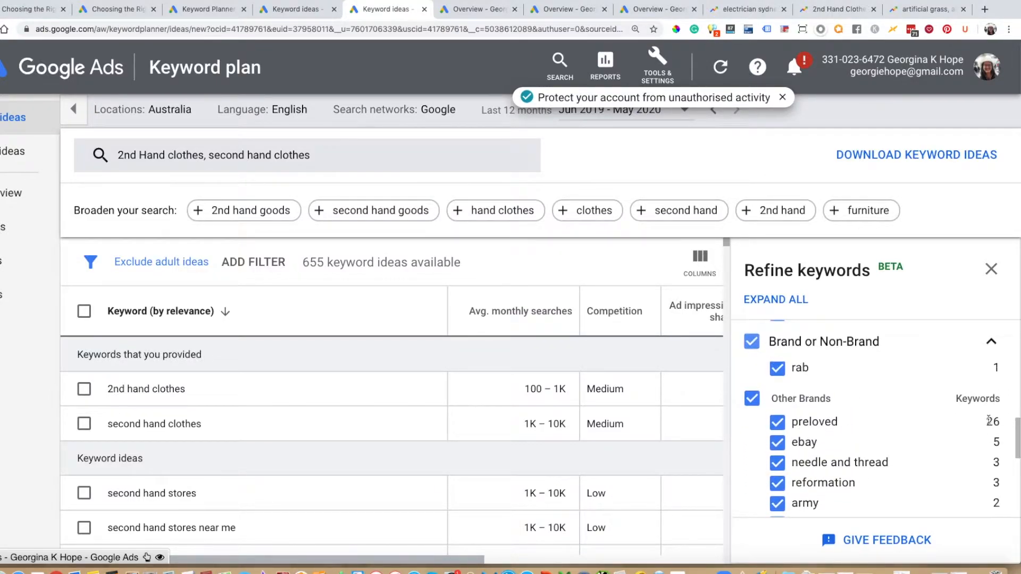
mouse_move(944, 434)
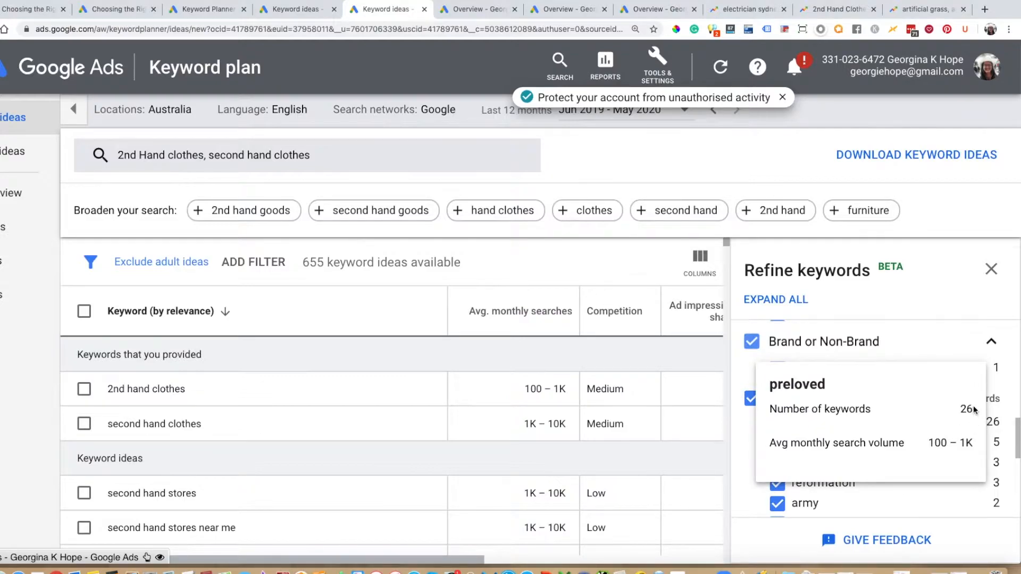
Expand the Product refinement and check the keyword counts for each clothing type
scroll(924, 419, "down", 5)
scroll(925, 422, "down", 1)
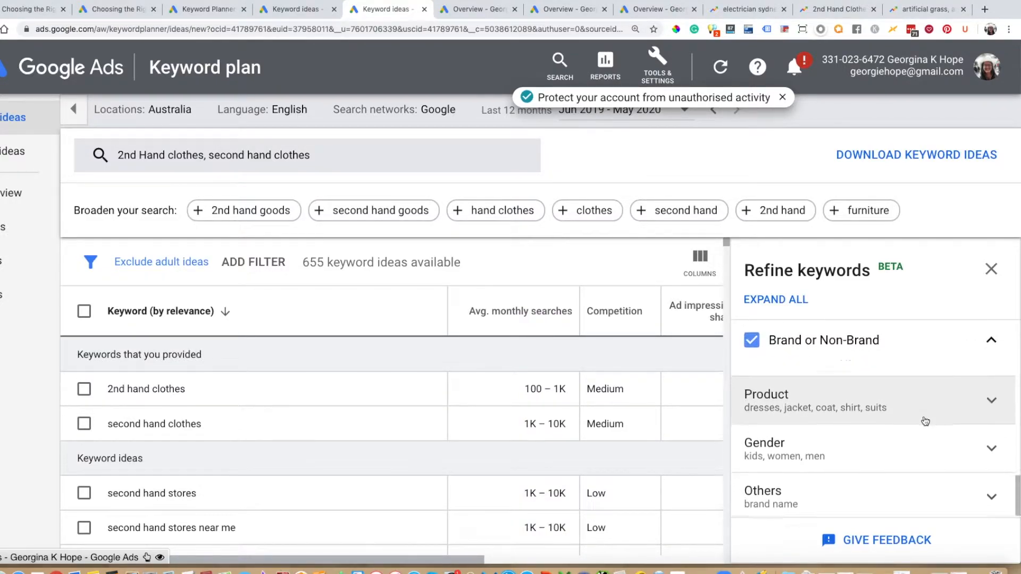
left_click(988, 406)
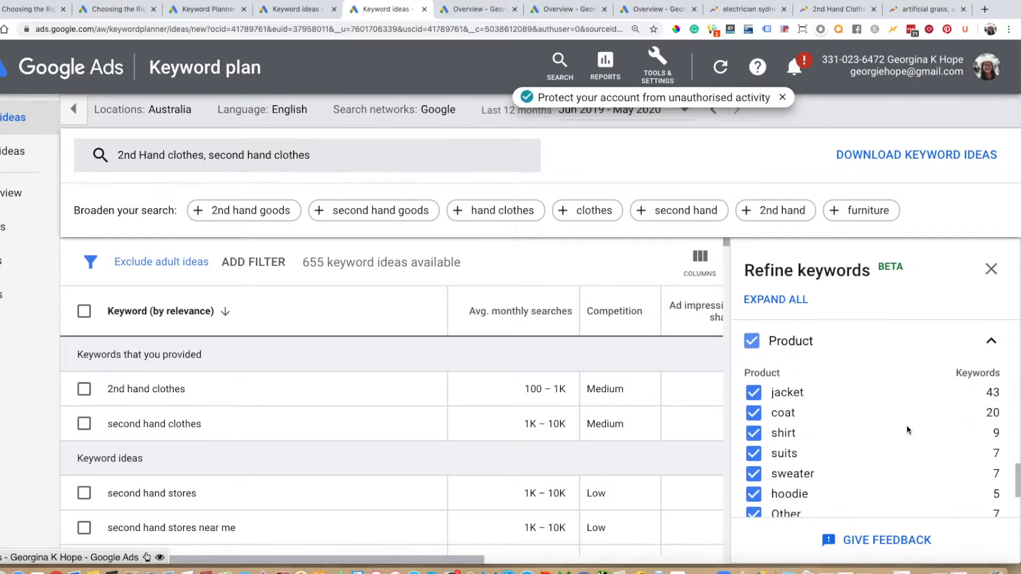
scroll(909, 429, "up", 1)
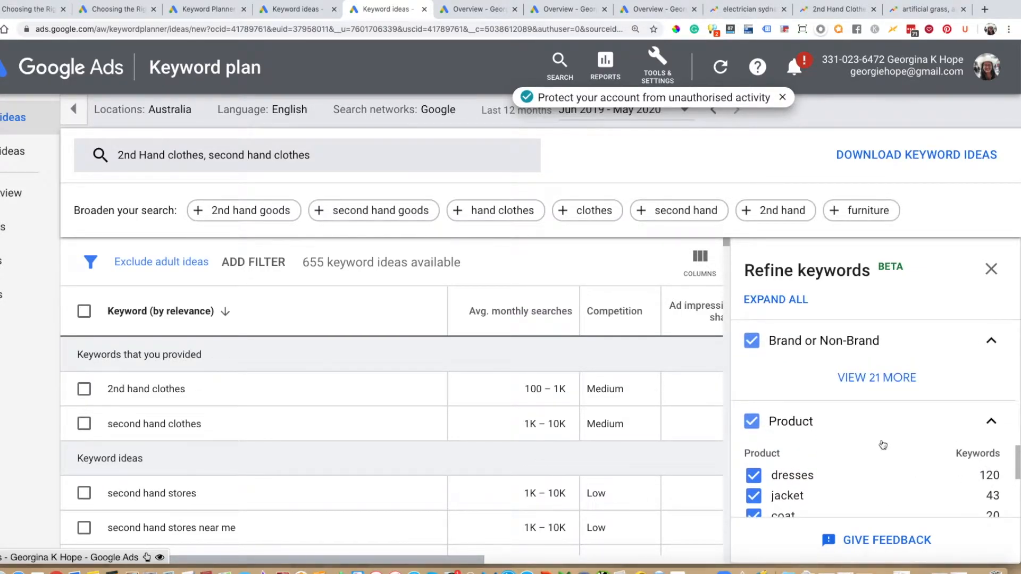
scroll(883, 445, "down", 4)
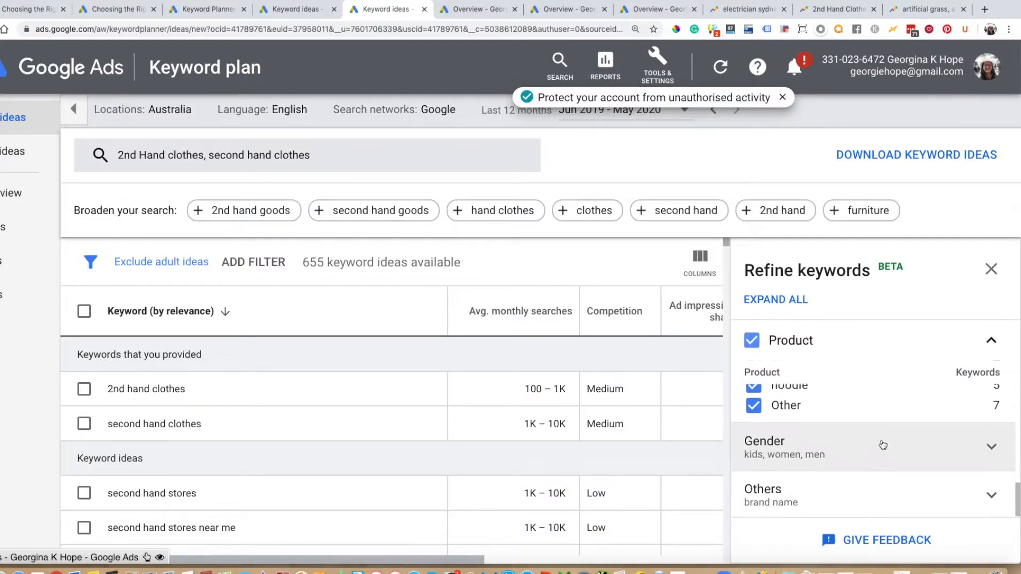
Expand the Gender and Others refinements and check the keyword counts of their entries
left_click(988, 446)
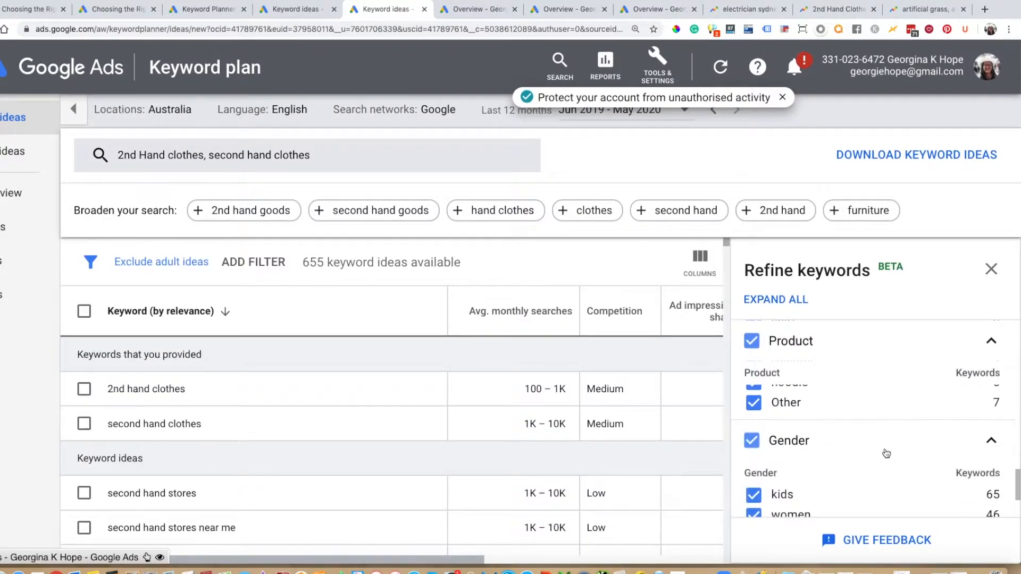
scroll(885, 448, "down", 2)
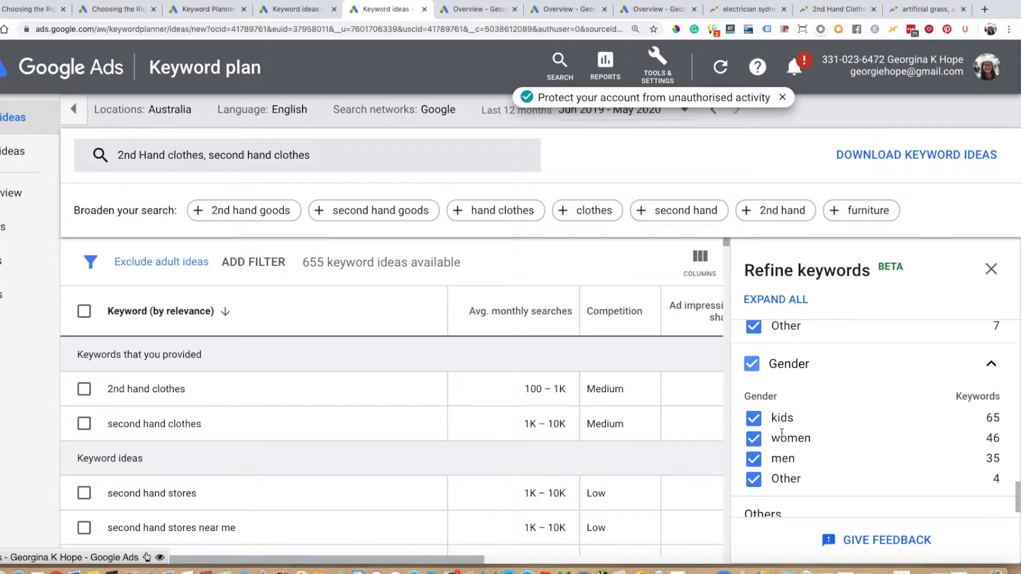
scroll(862, 436, "down", 1)
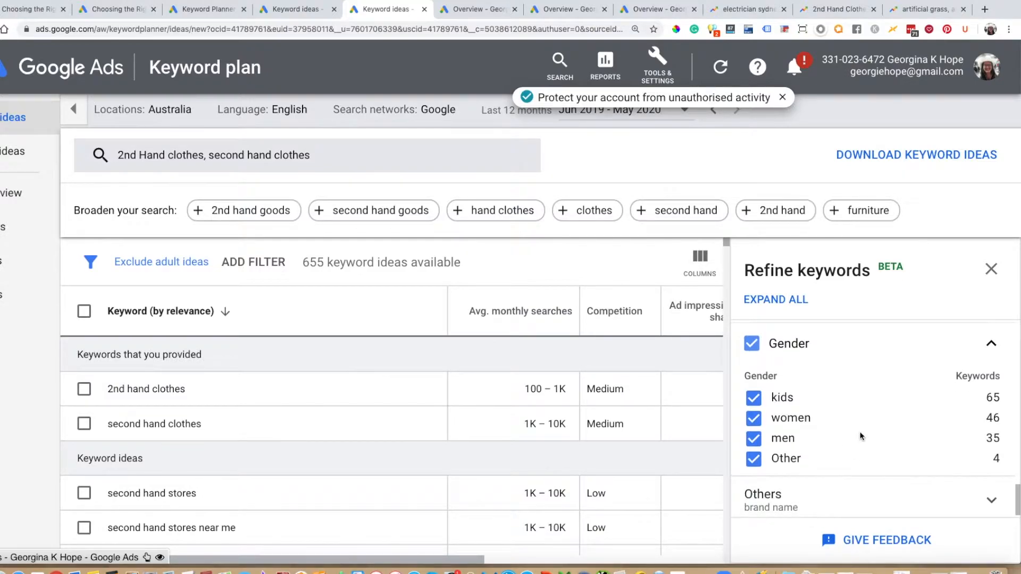
left_click(809, 497)
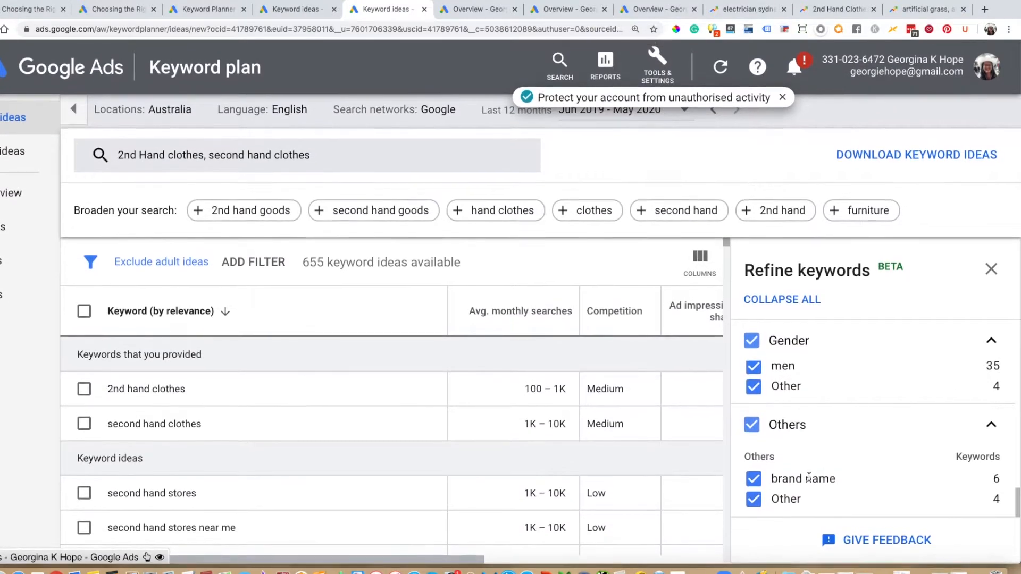
Exclude all keywords in the Brand or Non-Brand, Product, Gender and Others refinements
scroll(880, 484, "up", 15)
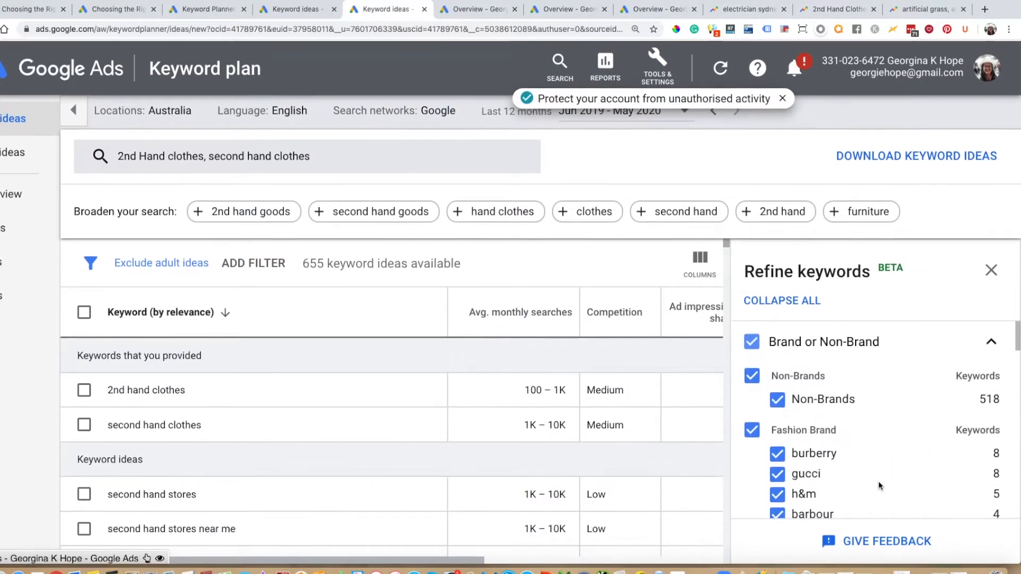
left_click(752, 341)
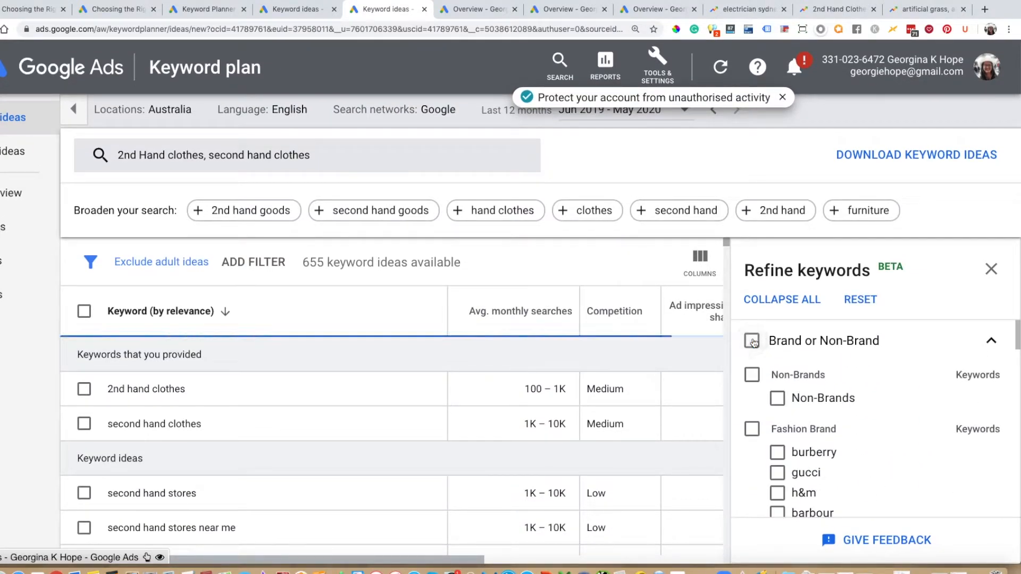
scroll(861, 374, "down", 10)
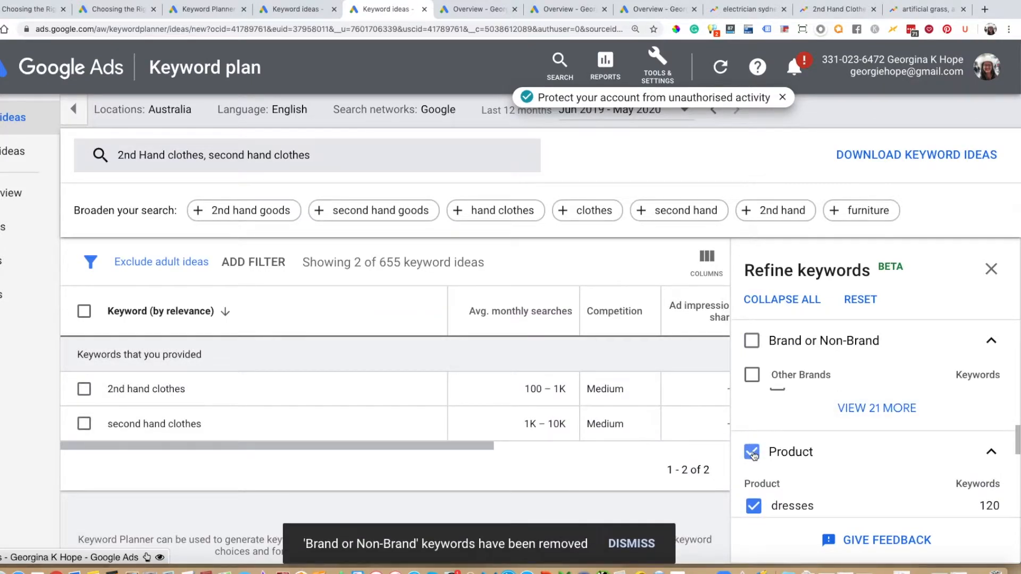
left_click(752, 452)
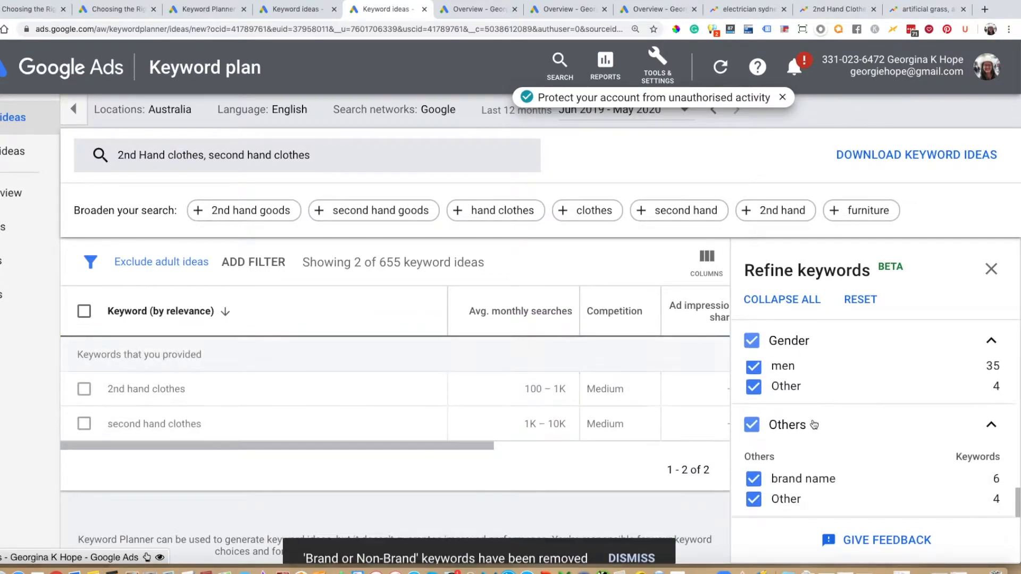
left_click(753, 485)
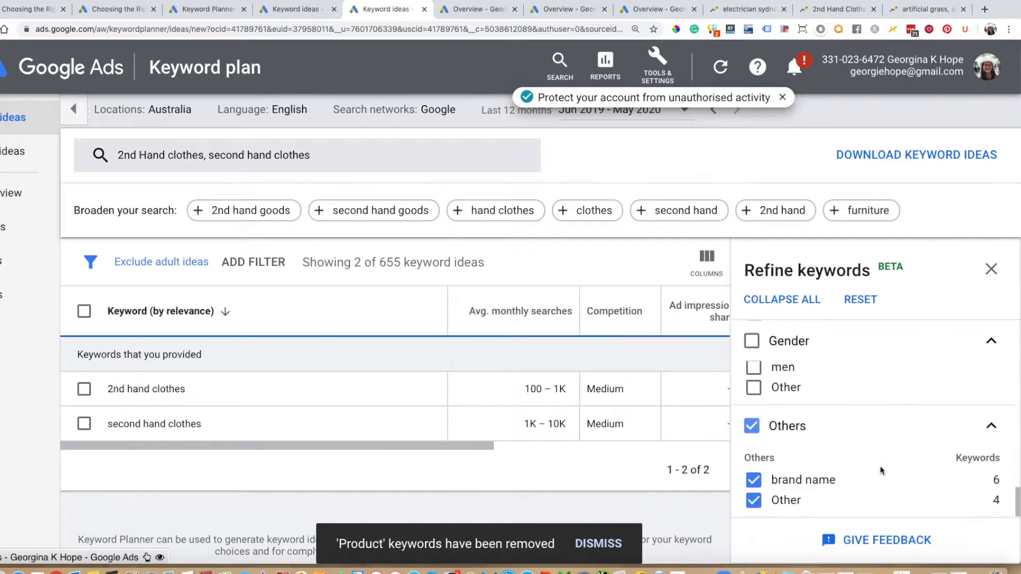
left_click(754, 426)
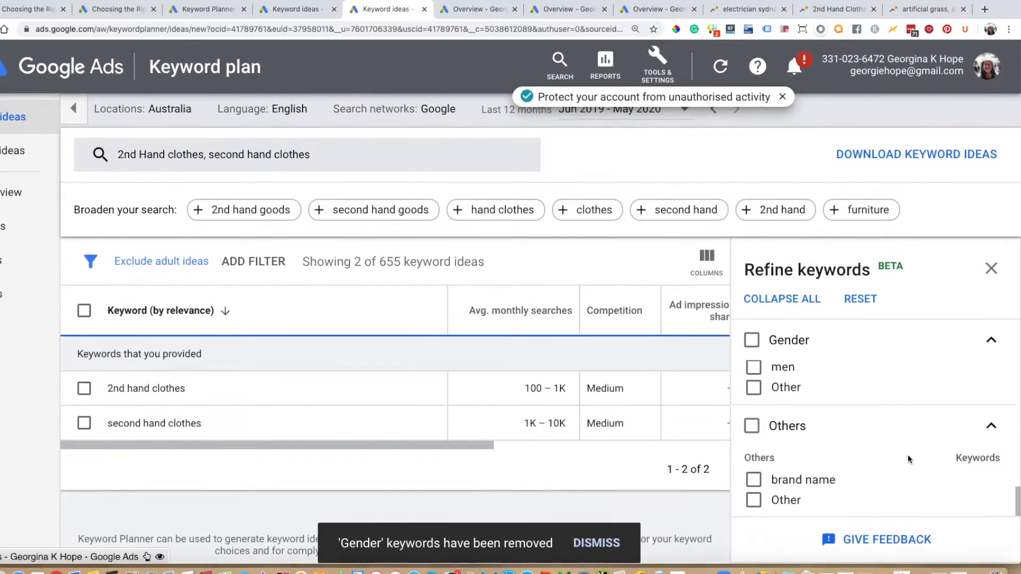
scroll(908, 455, "down", 2)
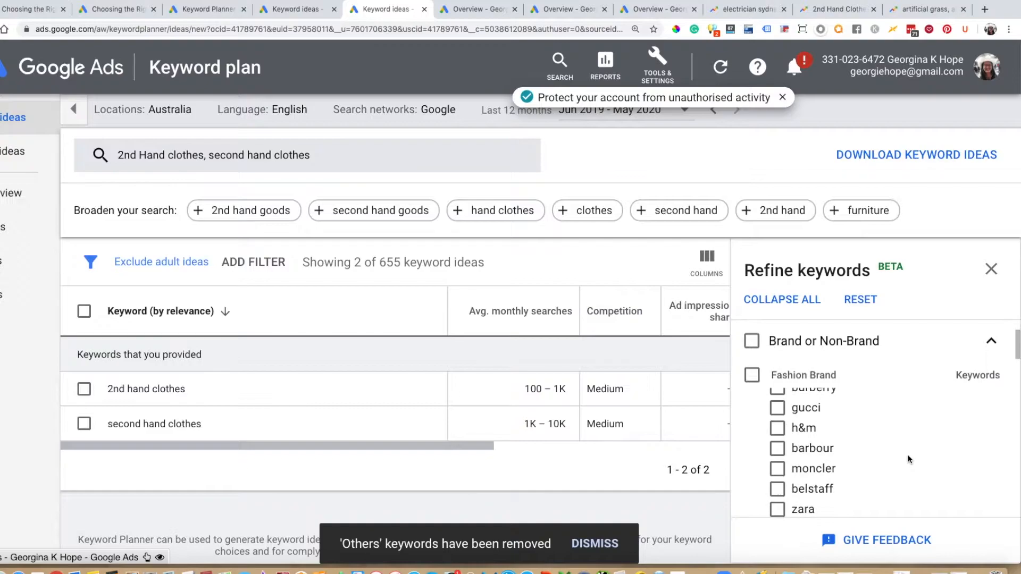
scroll(908, 456, "up", 1)
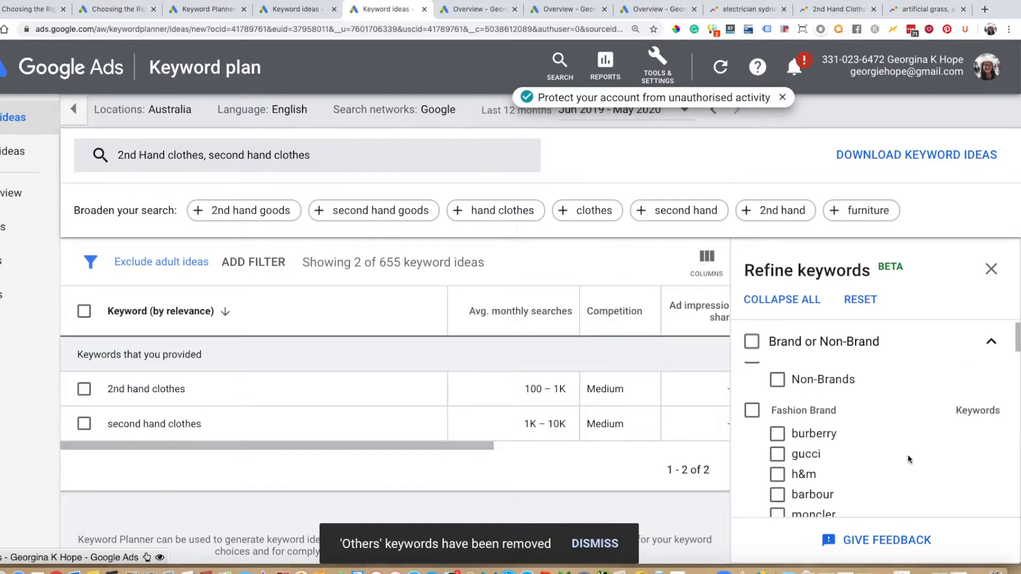
Include the burberry keywords under Fashion Brand, and exclude the Non-Brands keywords
left_click(777, 435)
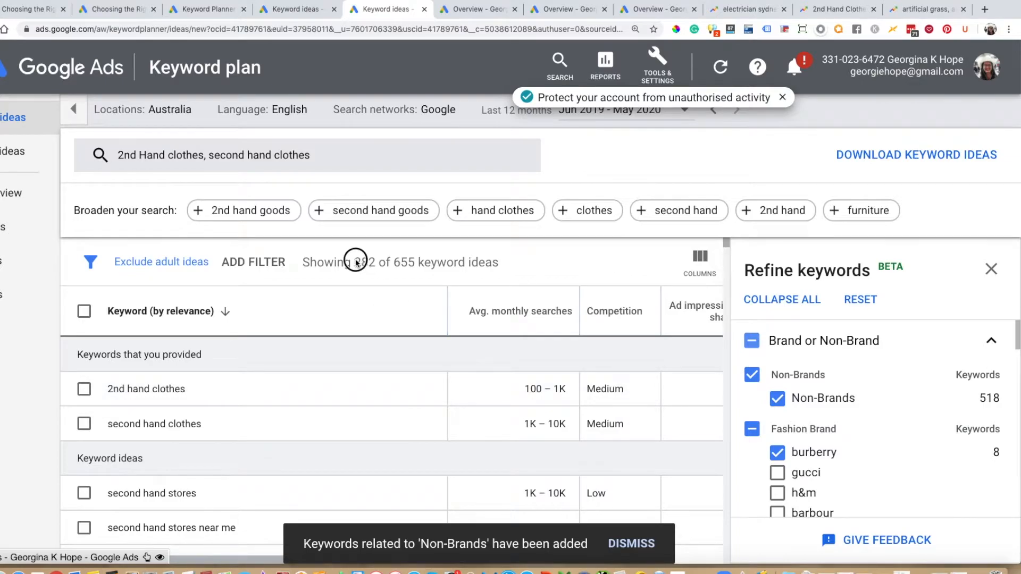
scroll(423, 355, "down", 10)
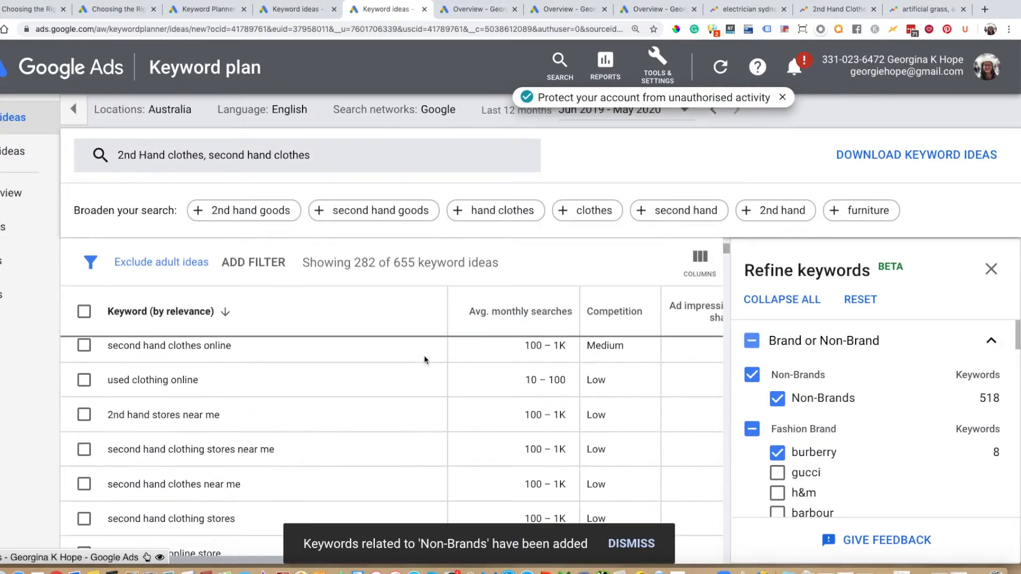
left_click(802, 398)
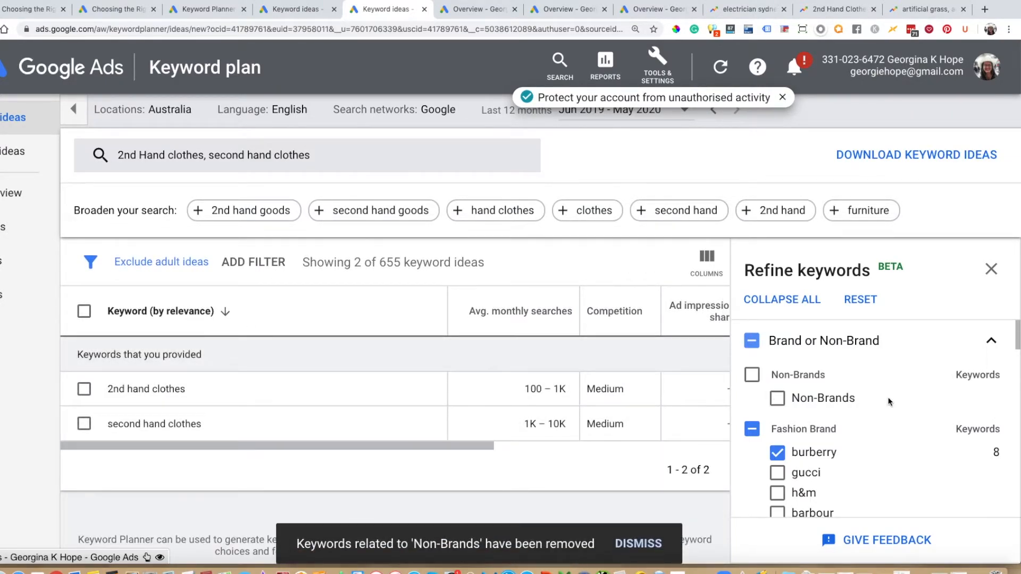
Include all keywords in the Product refinement and review the resulting keyword ideas
scroll(889, 402, "down", 6)
scroll(890, 402, "down", 8)
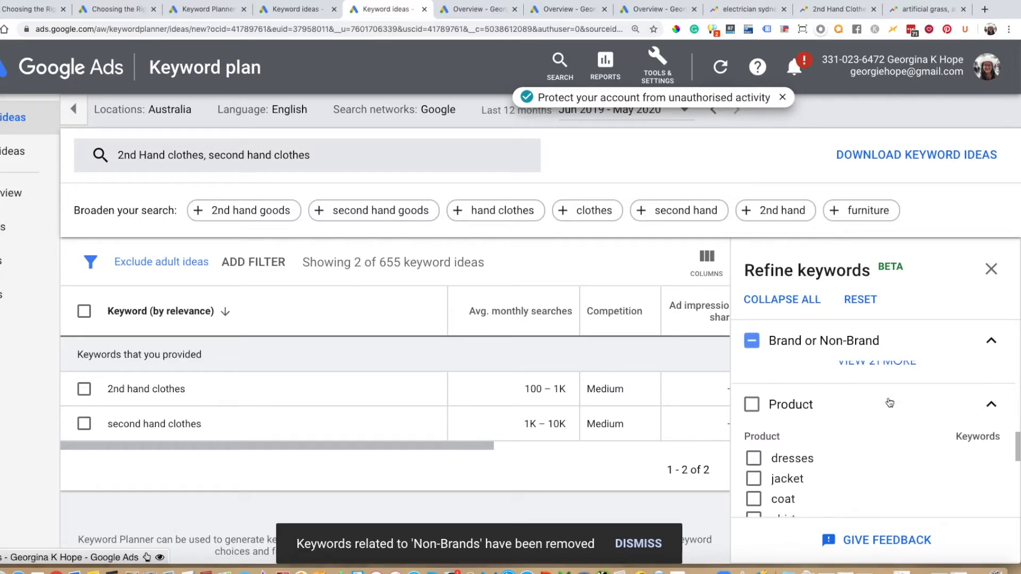
left_click(758, 408)
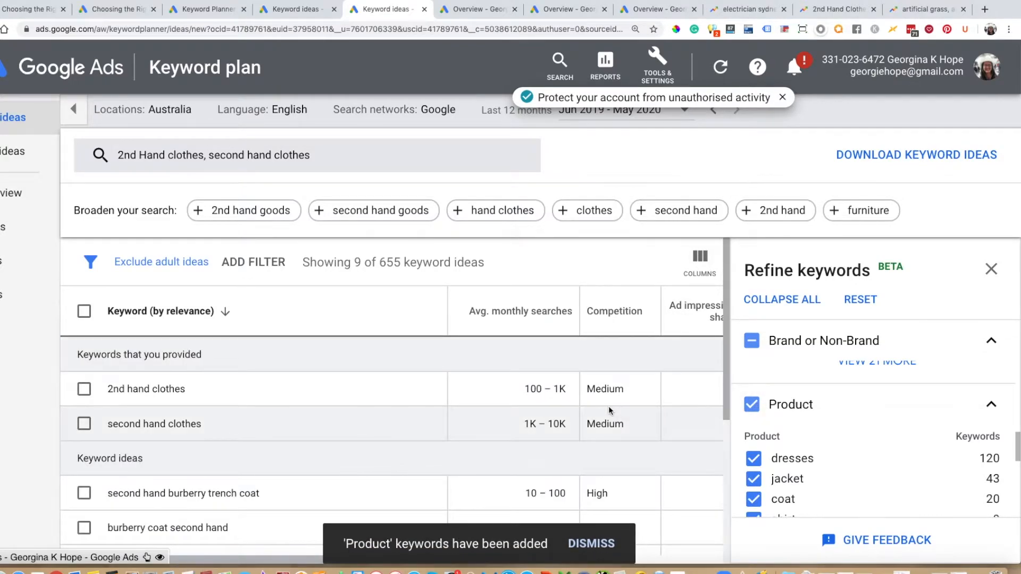
scroll(609, 406, "down", 3)
scroll(609, 406, "up", 3)
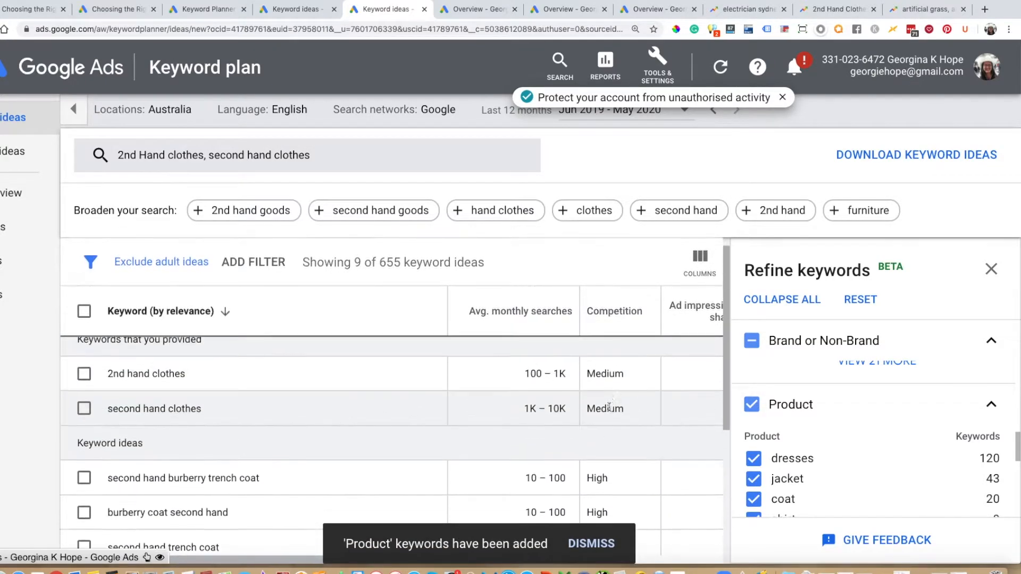
Include all keywords in the Gender refinement and review the burberry keyword ideas
scroll(910, 453, "up", 5)
scroll(909, 454, "up", 1)
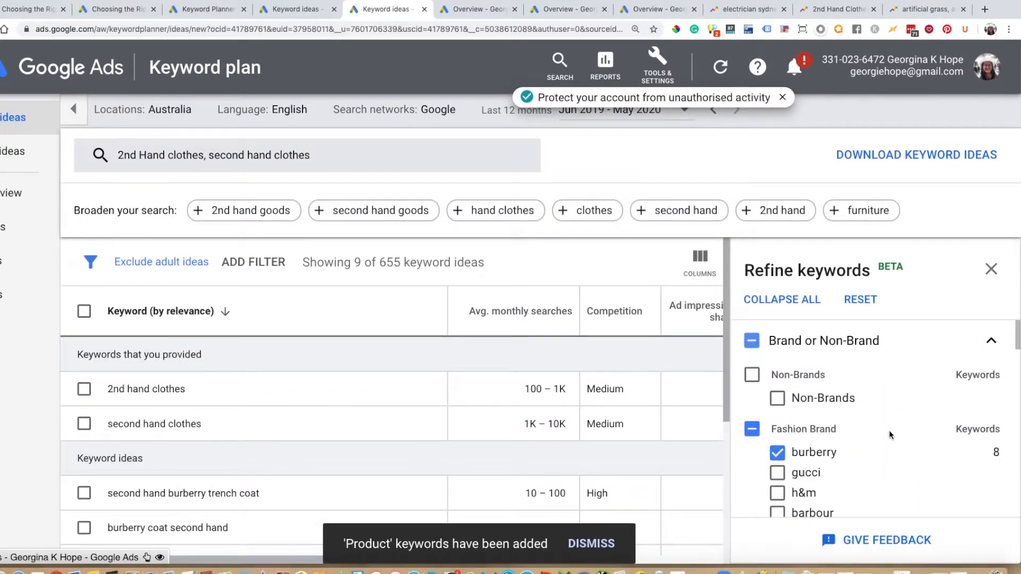
scroll(905, 449, "down", 5)
scroll(891, 435, "down", 6)
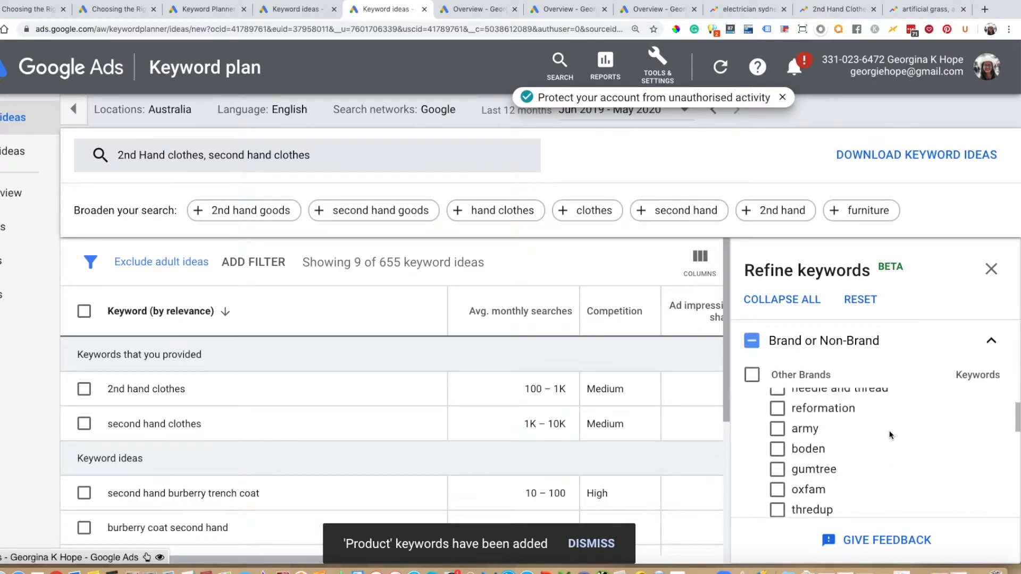
scroll(886, 434, "up", 10)
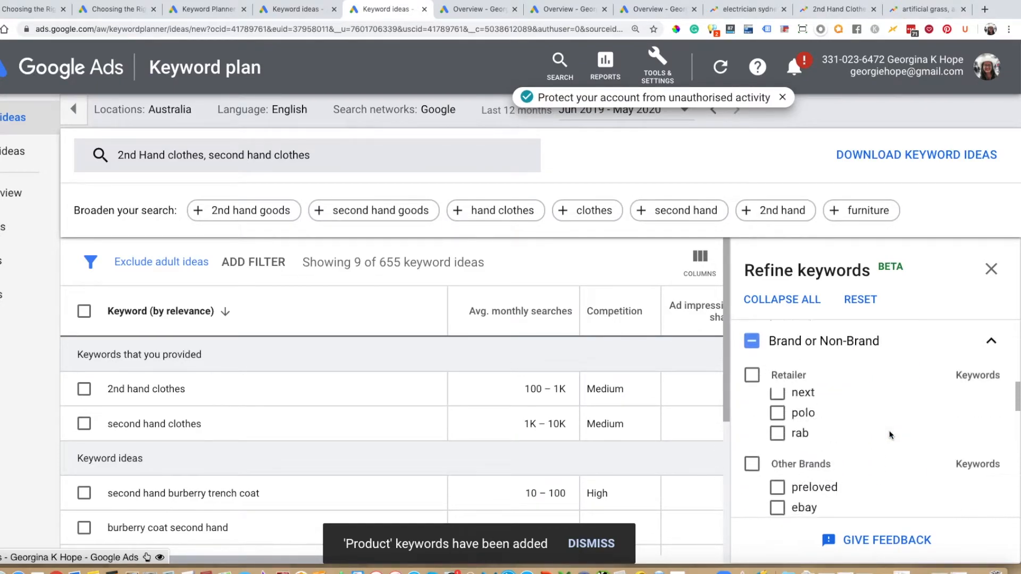
scroll(895, 429, "down", 8)
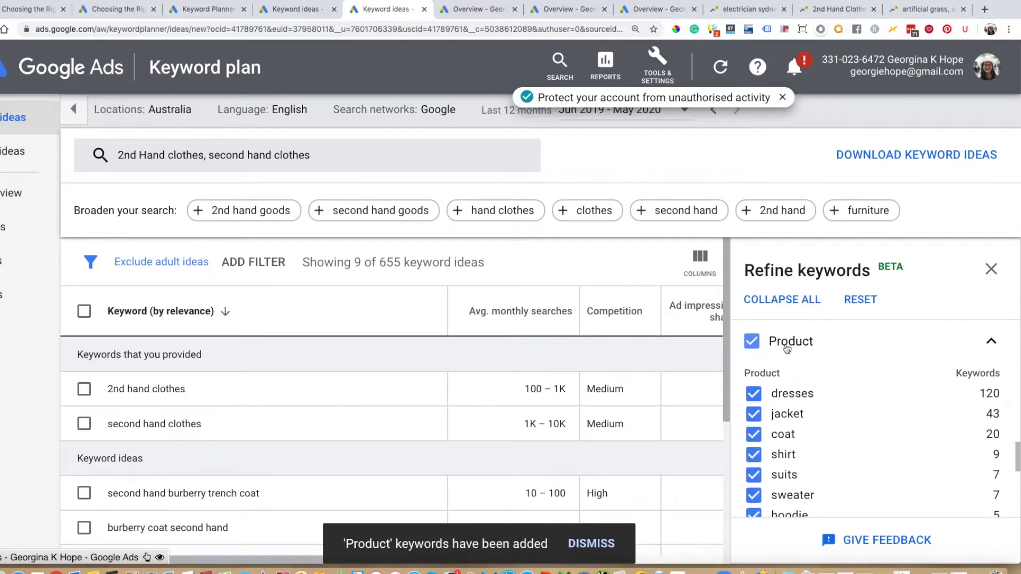
scroll(860, 410, "down", 4)
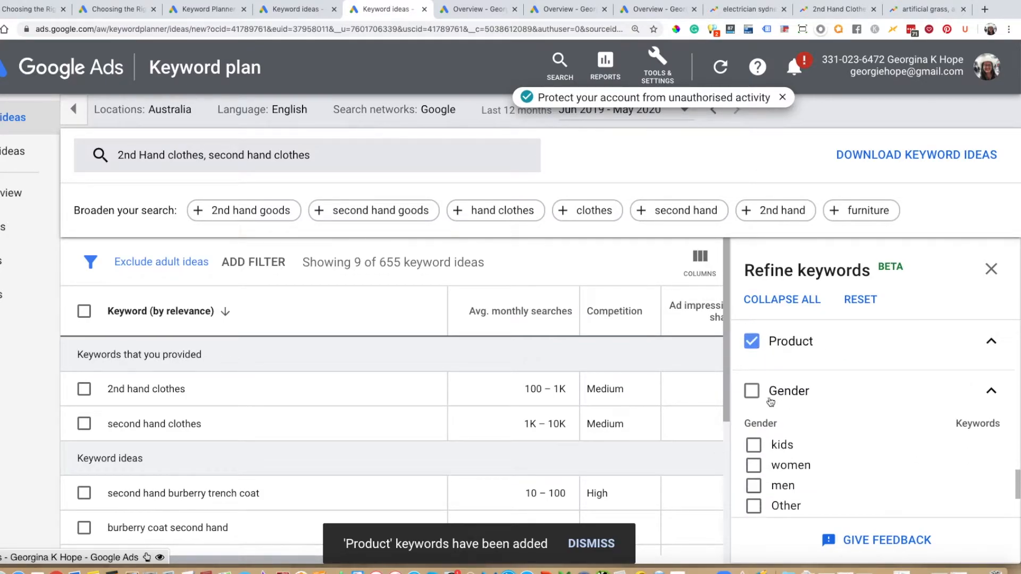
left_click(752, 392)
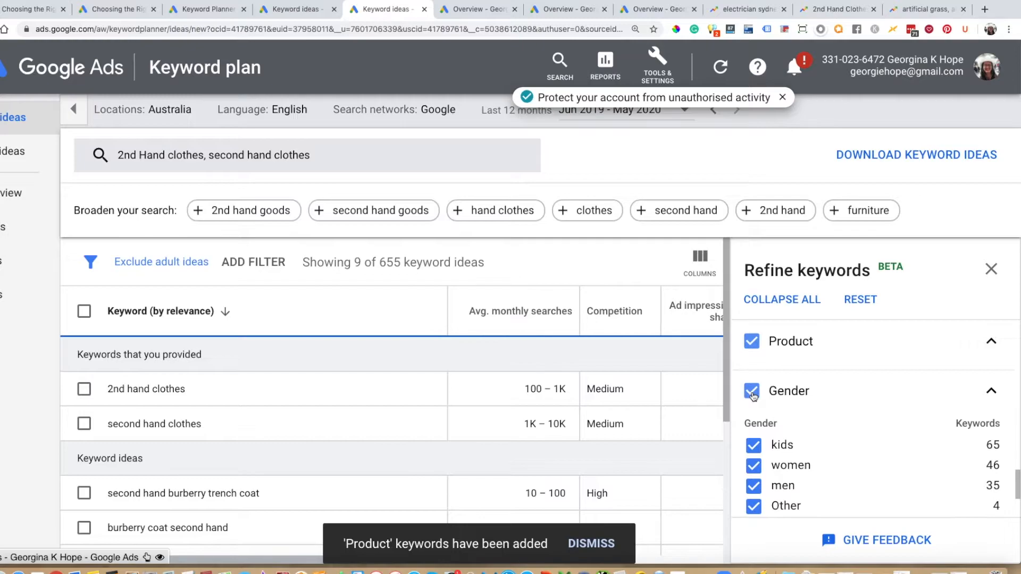
scroll(644, 424, "down", 3)
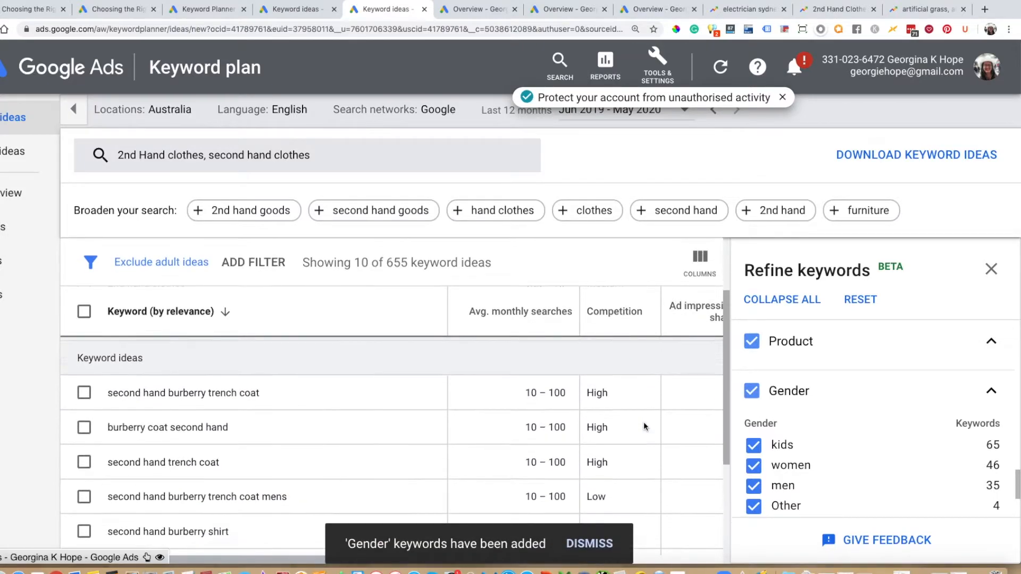
scroll(644, 425, "down", 2)
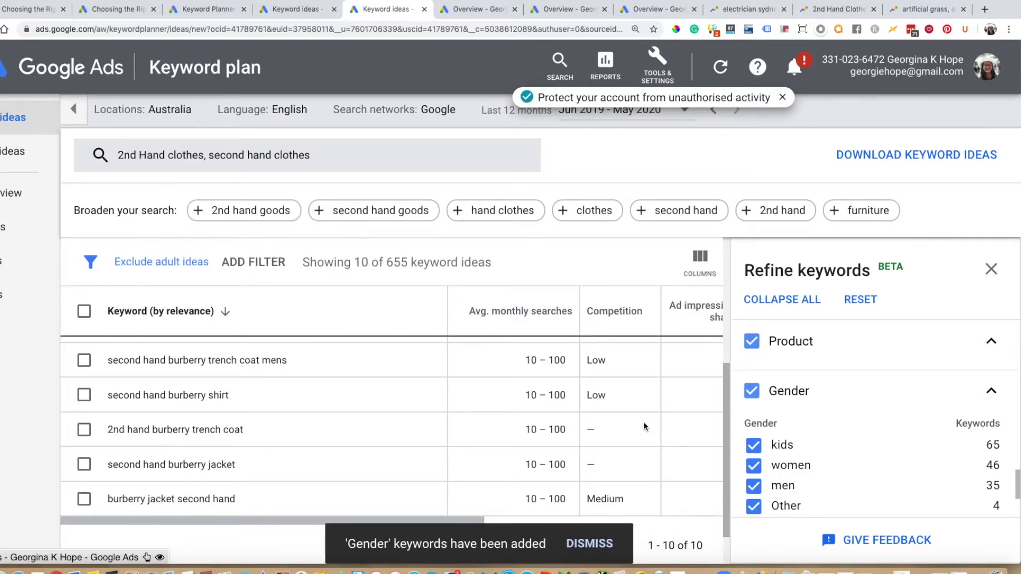
scroll(644, 427, "up", 2)
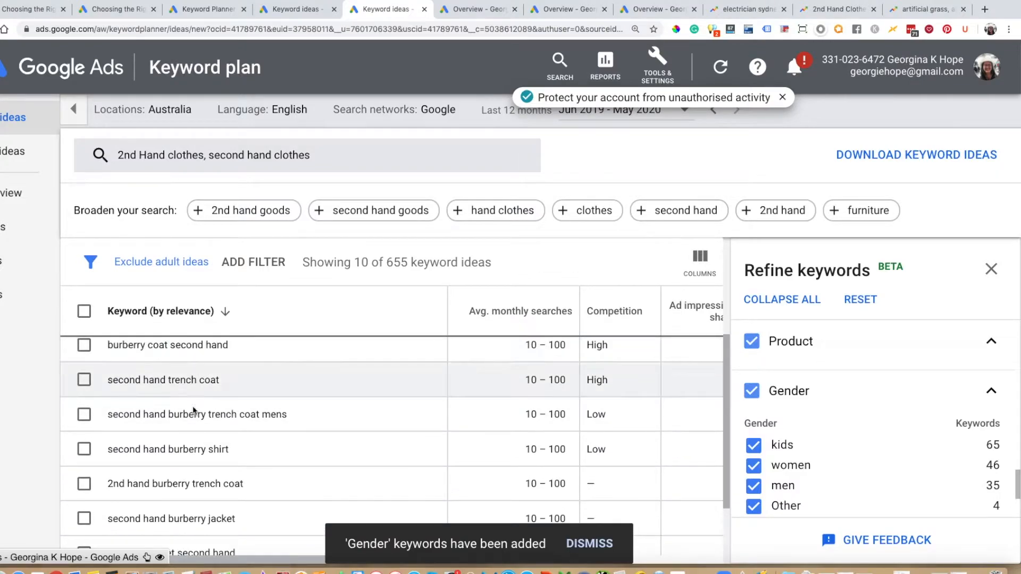
scroll(202, 463, "up", 3)
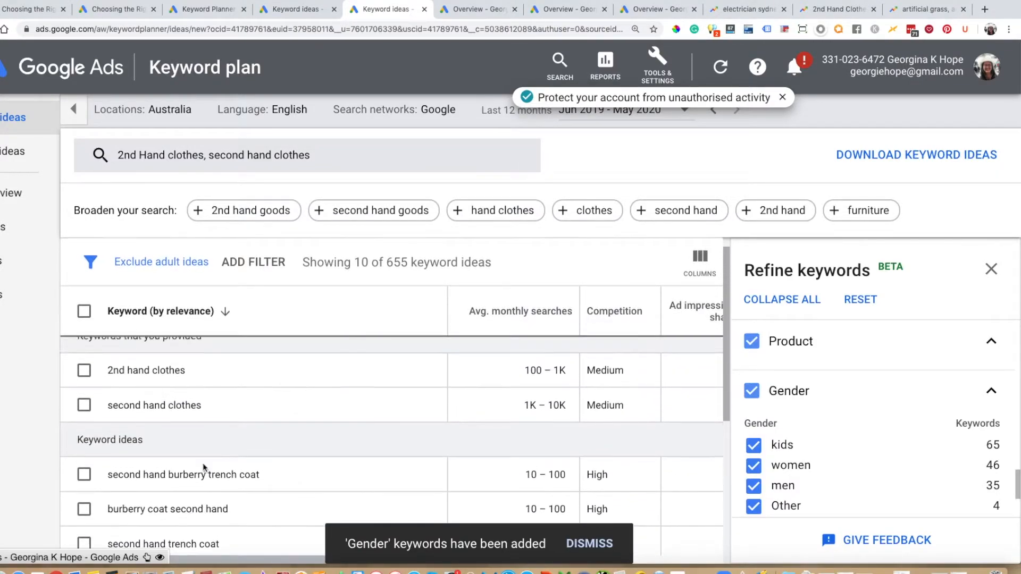
scroll(203, 462, "down", 2)
Replace burberry with gucci in the Fashion Brand refinement and review the resulting keyword ideas, with Product and Gender included
left_click(757, 343)
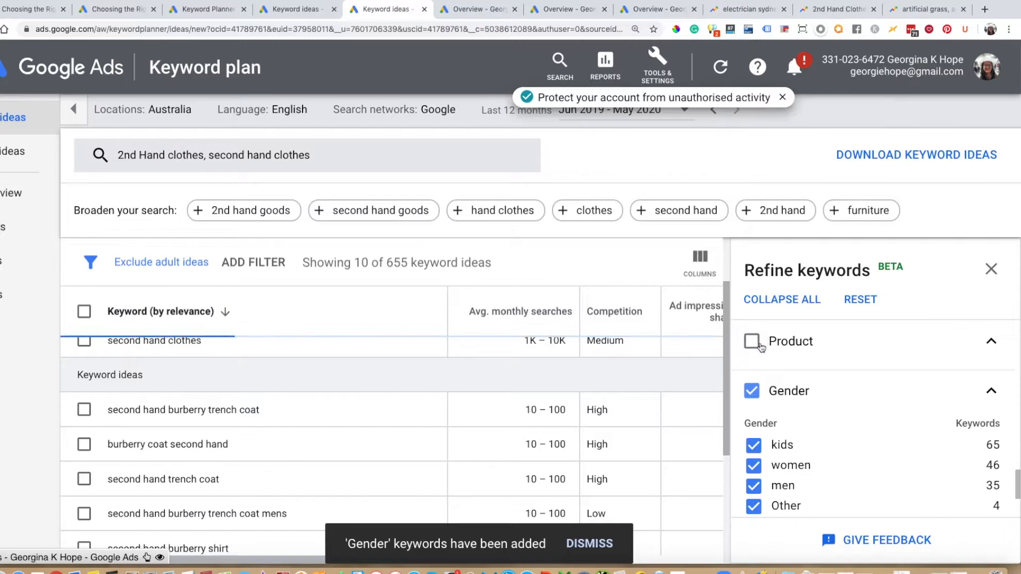
scroll(863, 397, "up", 5)
scroll(864, 395, "up", 10)
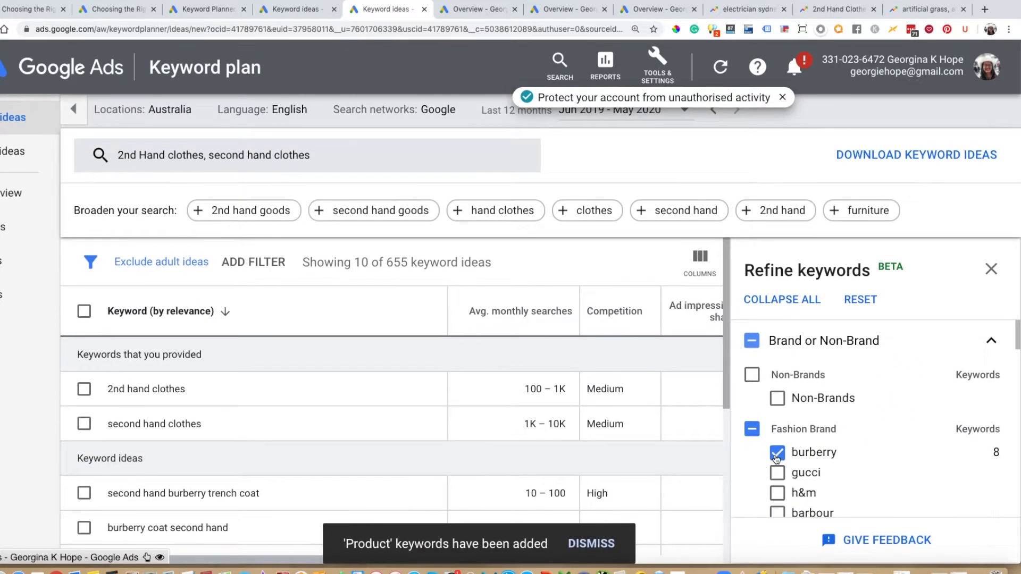
left_click(778, 474)
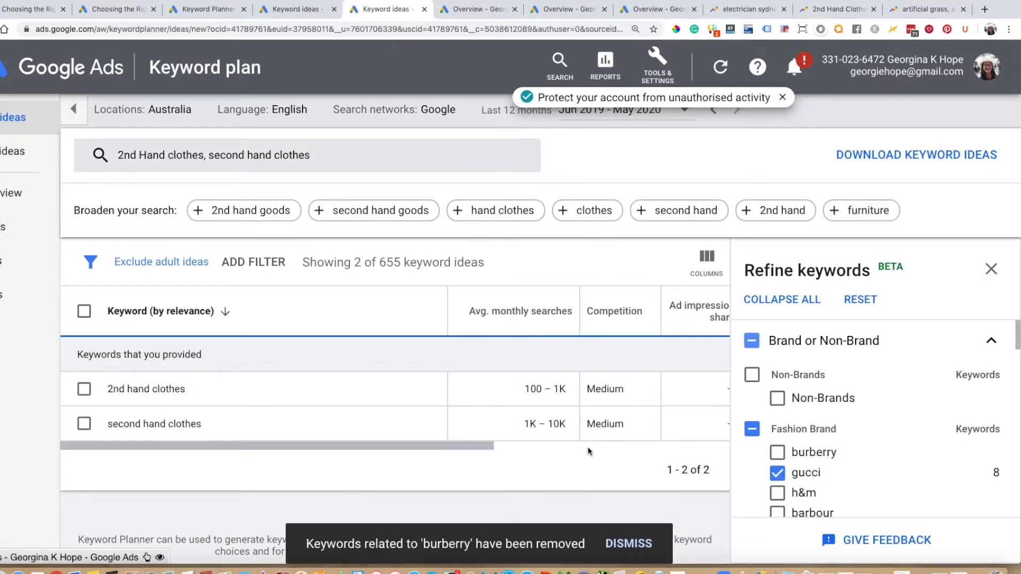
scroll(842, 431, "down", 10)
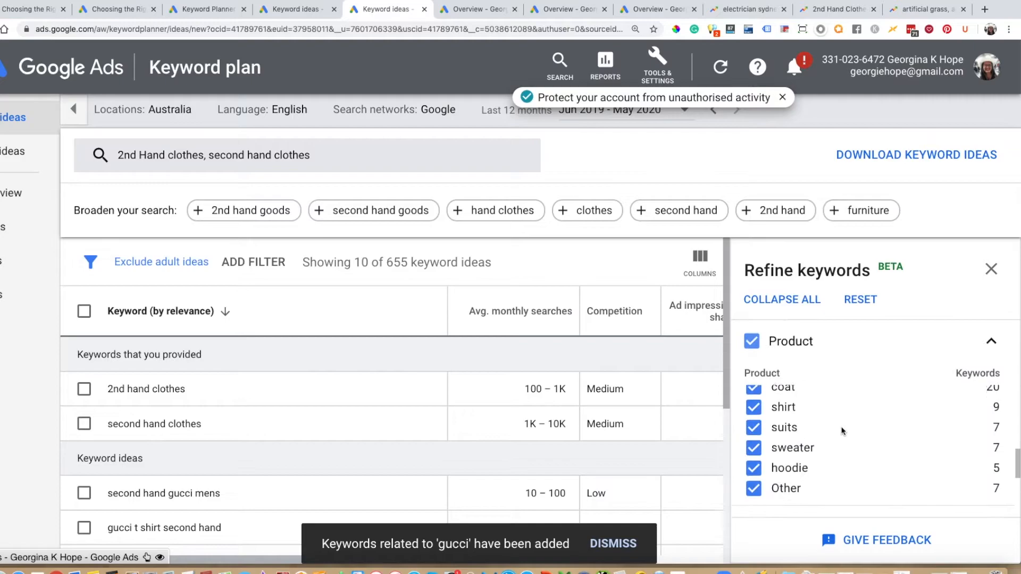
scroll(841, 431, "down", 10)
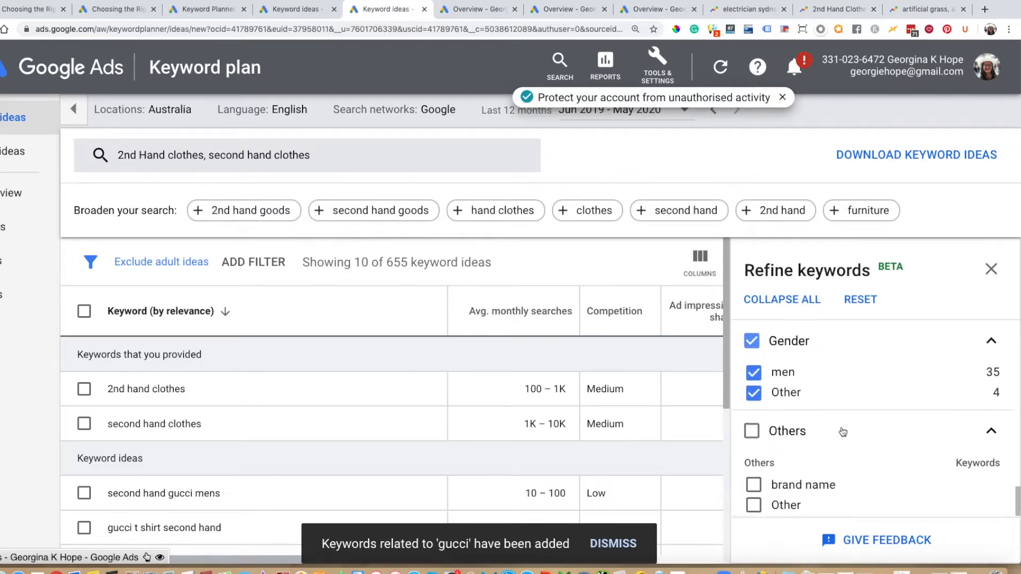
scroll(378, 423, "down", 3)
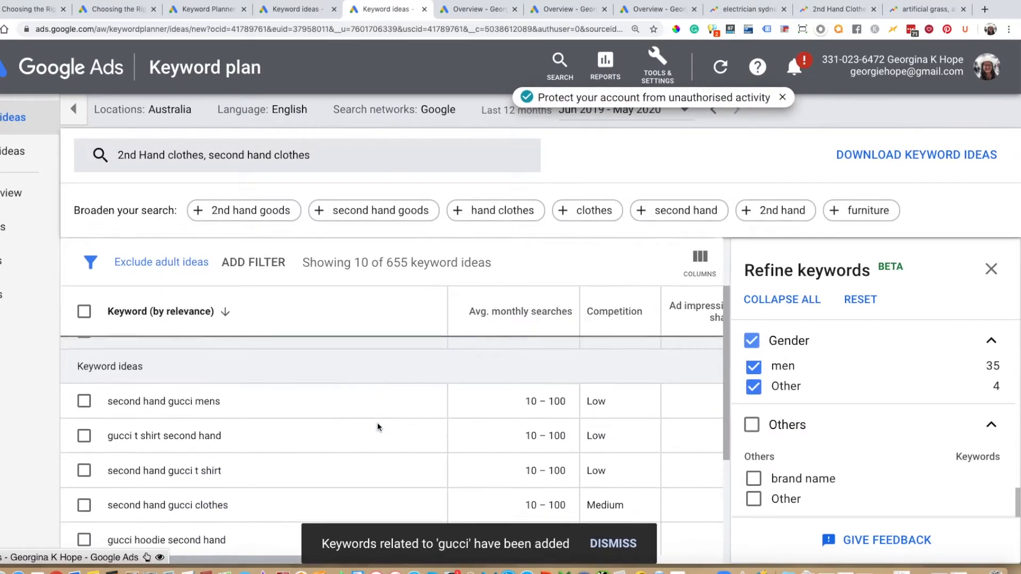
Exclude the men keywords from the Gender refinement and review the gucci keyword ideas
scroll(377, 422, "down", 1)
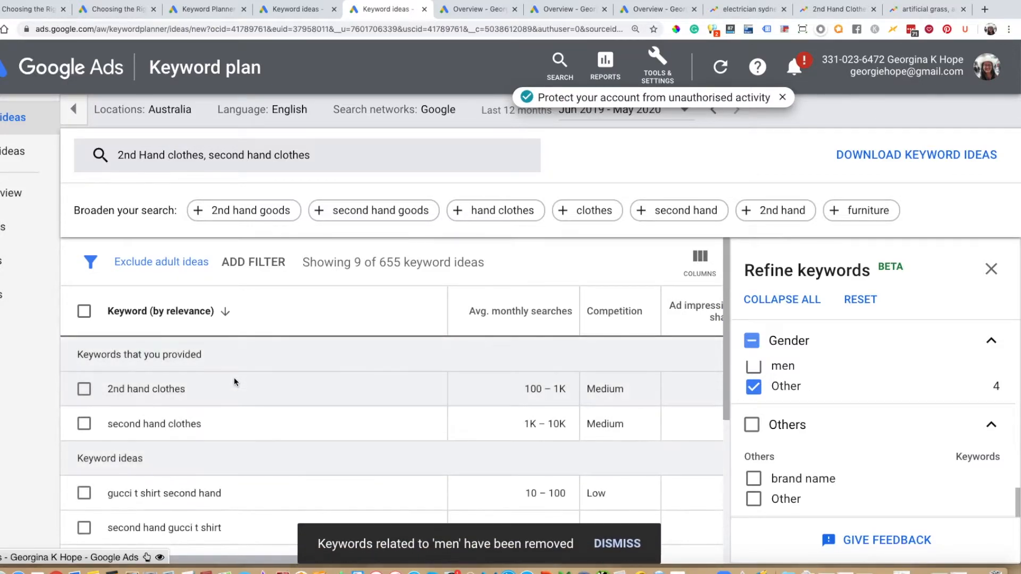
scroll(234, 381, "down", 5)
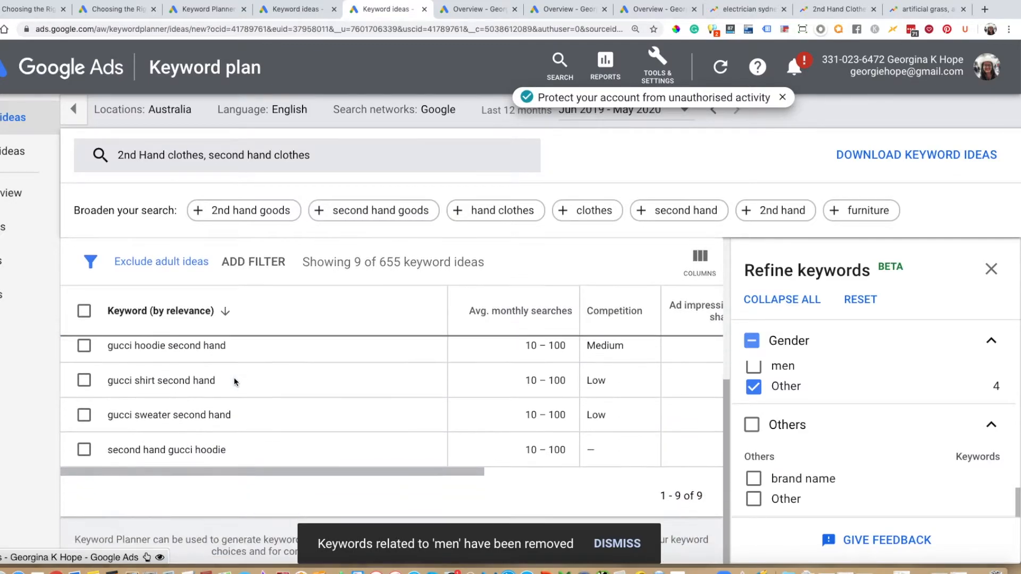
scroll(235, 382, "up", 2)
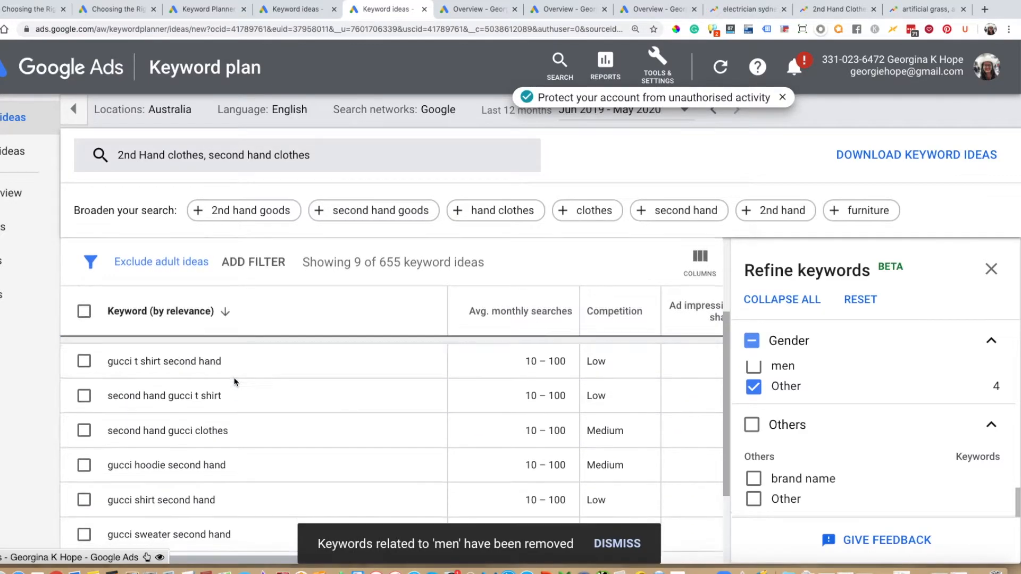
scroll(235, 382, "down", 2)
scroll(234, 381, "up", 3)
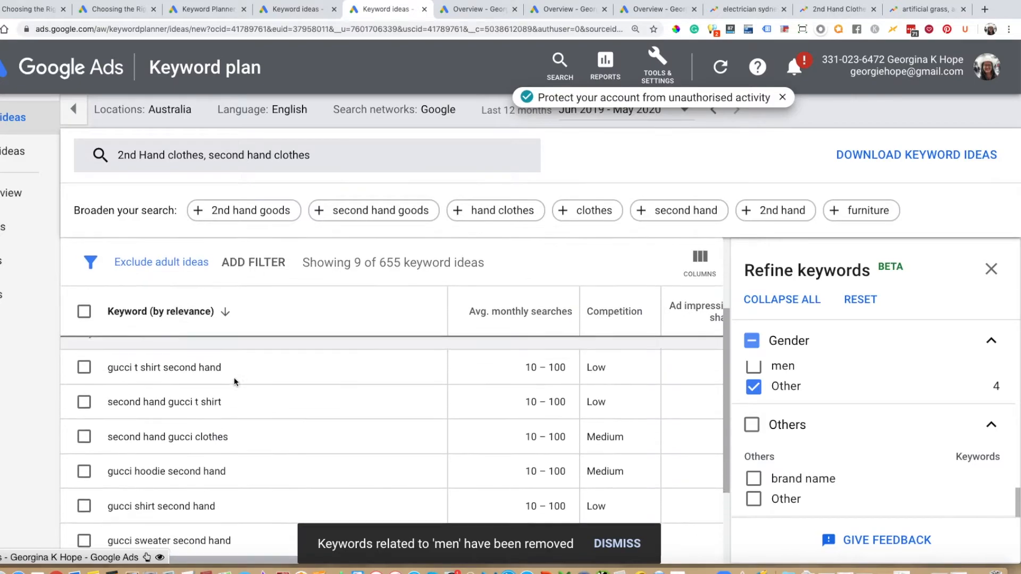
Limit the Gender refinement to kids only and review the gucci keyword ideas
scroll(235, 382, "down", 1)
scroll(821, 387, "up", 2)
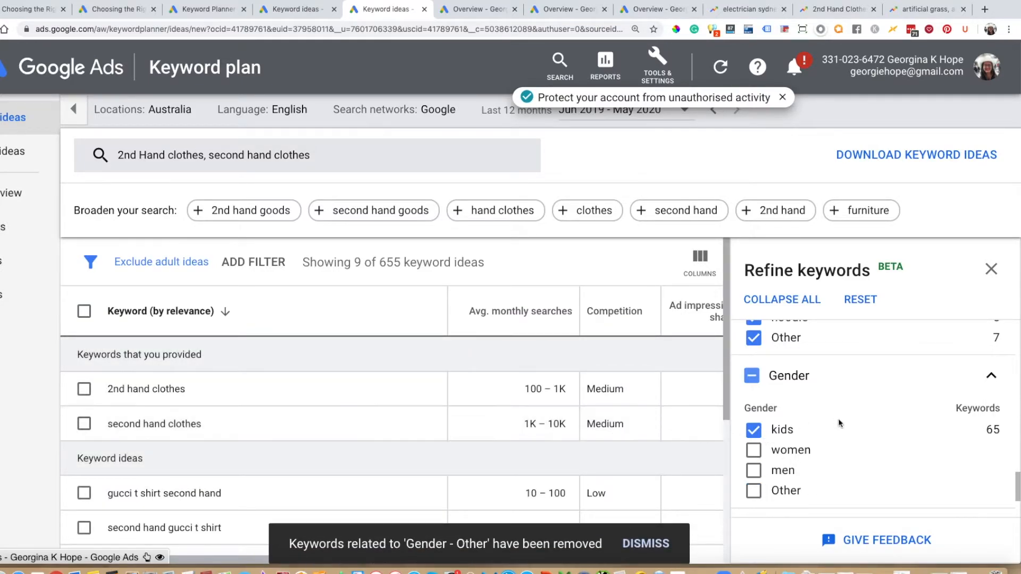
scroll(839, 423, "up", 5)
scroll(352, 468, "down", 3)
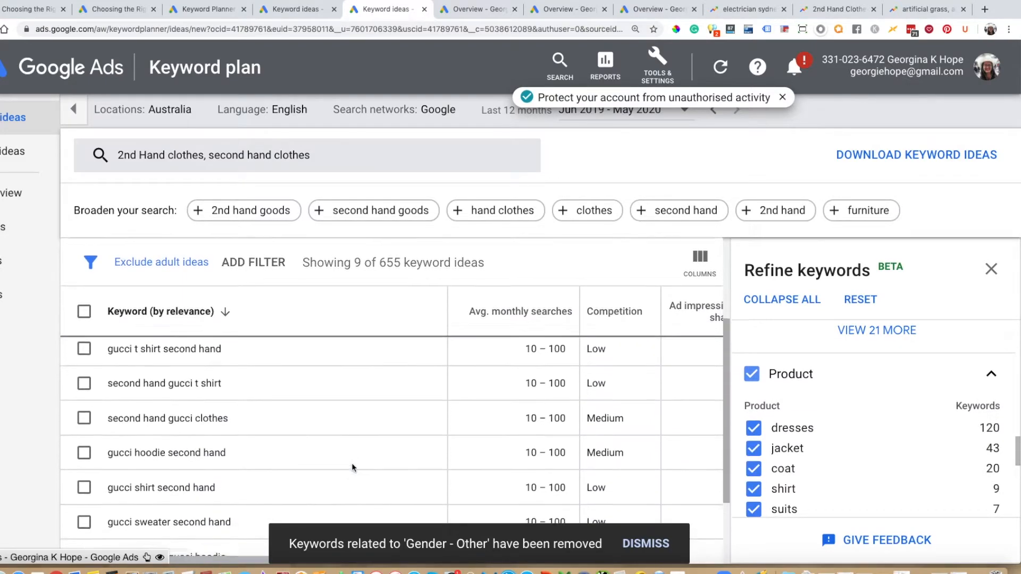
scroll(297, 437, "down", 3)
scroll(296, 433, "up", 5)
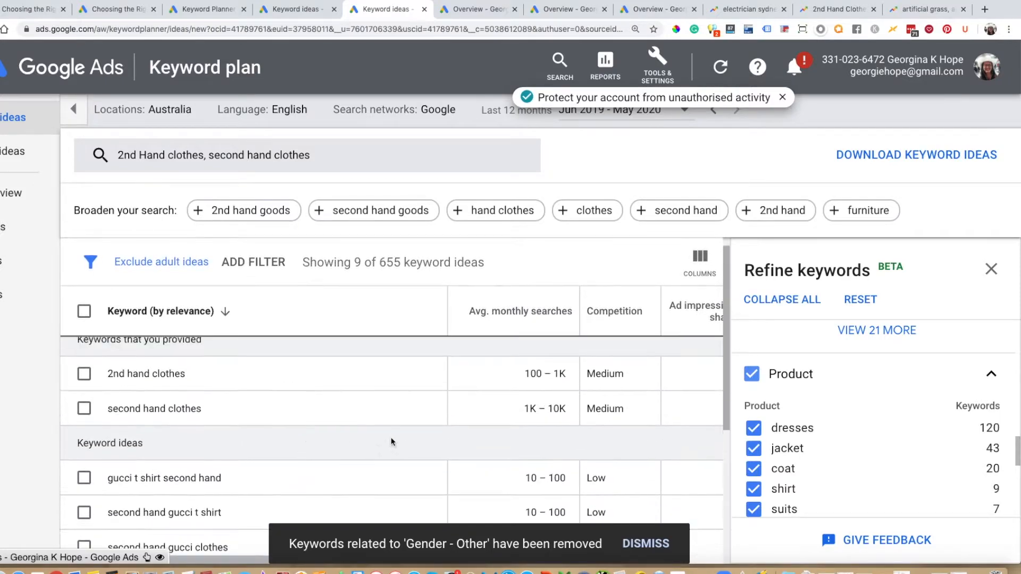
scroll(771, 452, "down", 5)
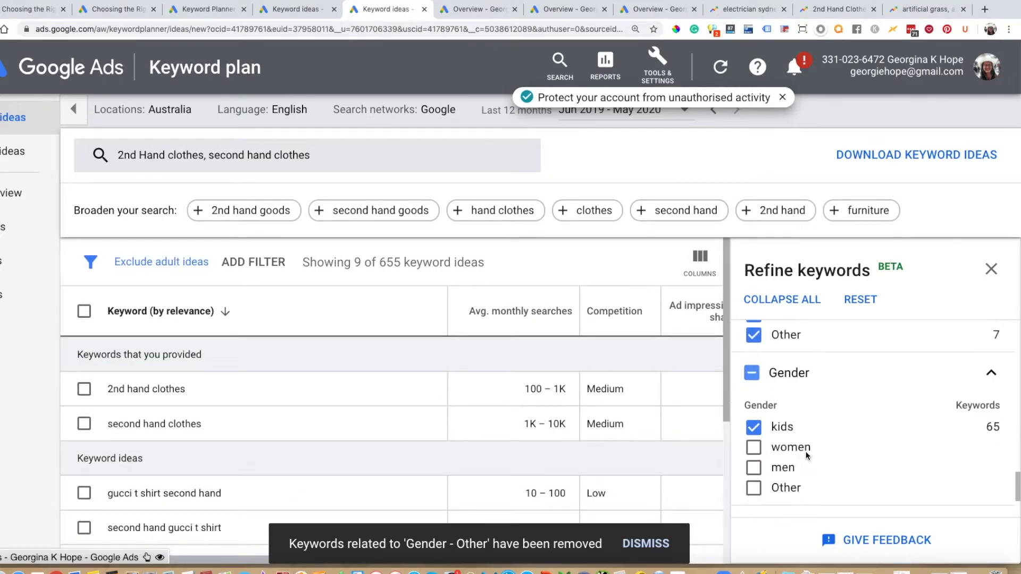
Switch the Gender refinement from kids to women and review the keyword ideas
left_click(754, 418)
left_click(753, 436)
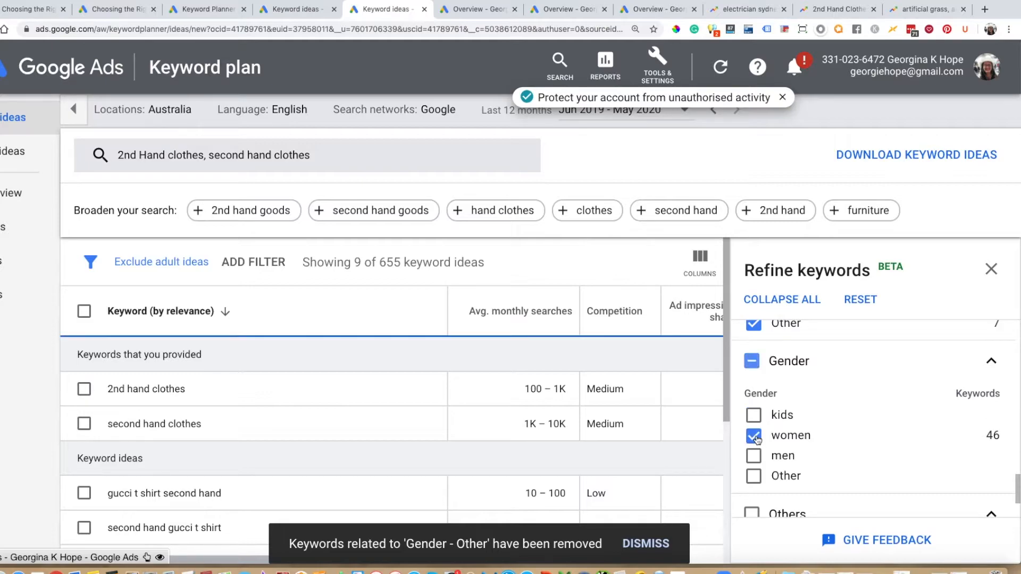
scroll(362, 446, "down", 3)
scroll(363, 445, "up", 1)
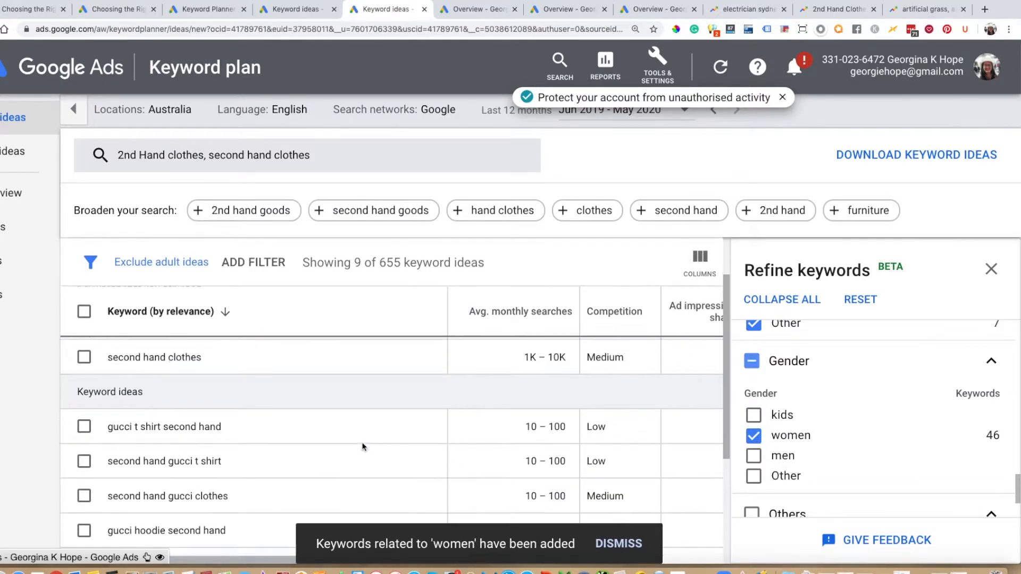
Include kids, women, men and Other in the Gender refinement again and review the gucci keyword ideas
left_click(751, 363)
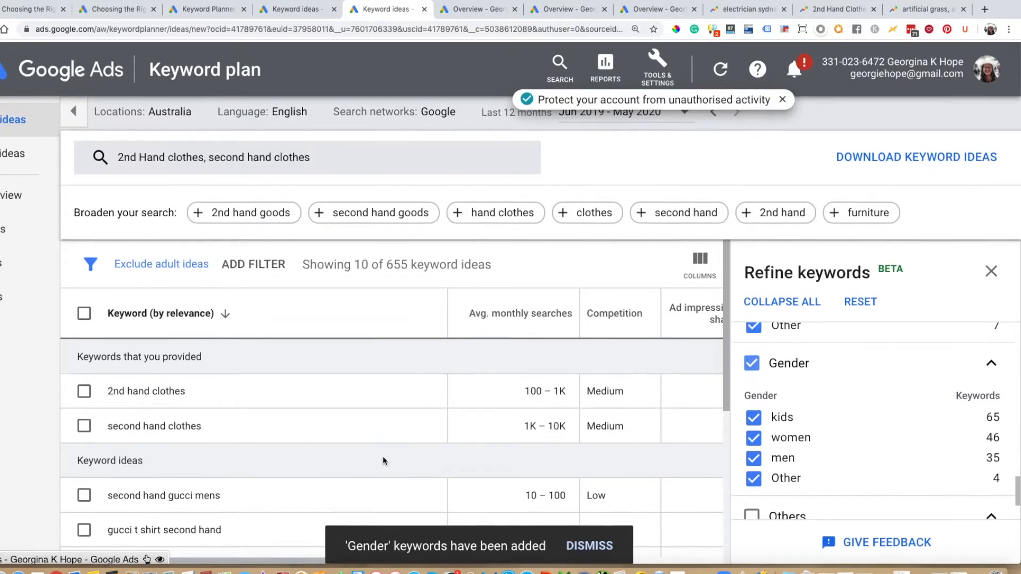
scroll(383, 457, "down", 2)
scroll(383, 457, "down", 3)
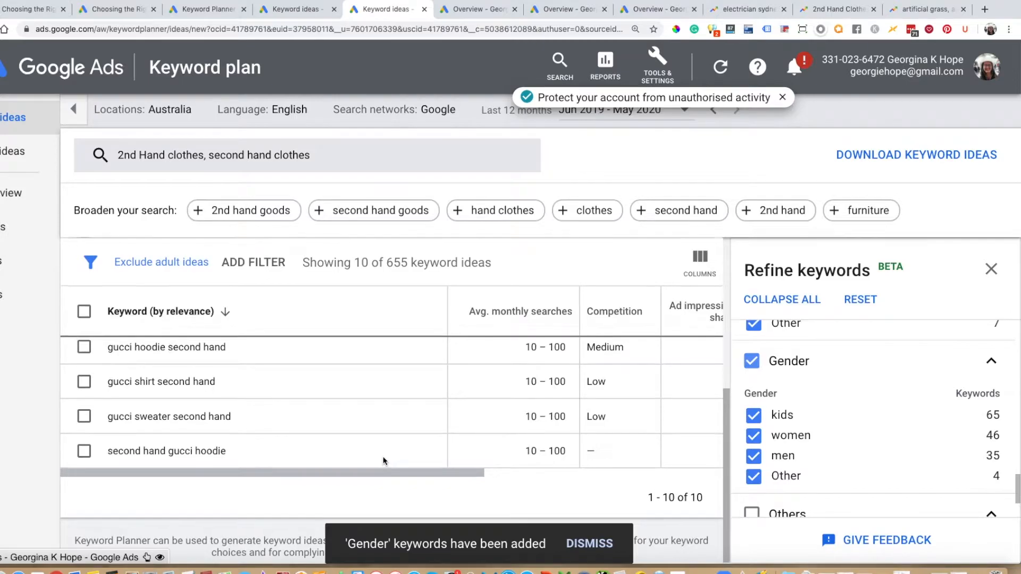
scroll(384, 460, "up", 5)
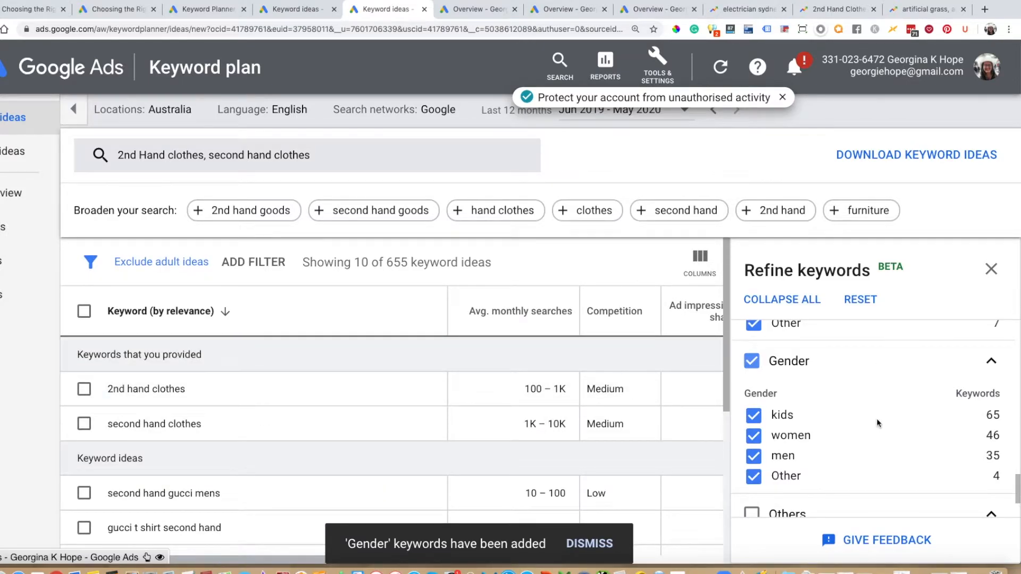
Close the keyword refinements and rerun the search for 2nd Hand clothes, second hand clothes with its keywords as they are
scroll(878, 423, "up", 10)
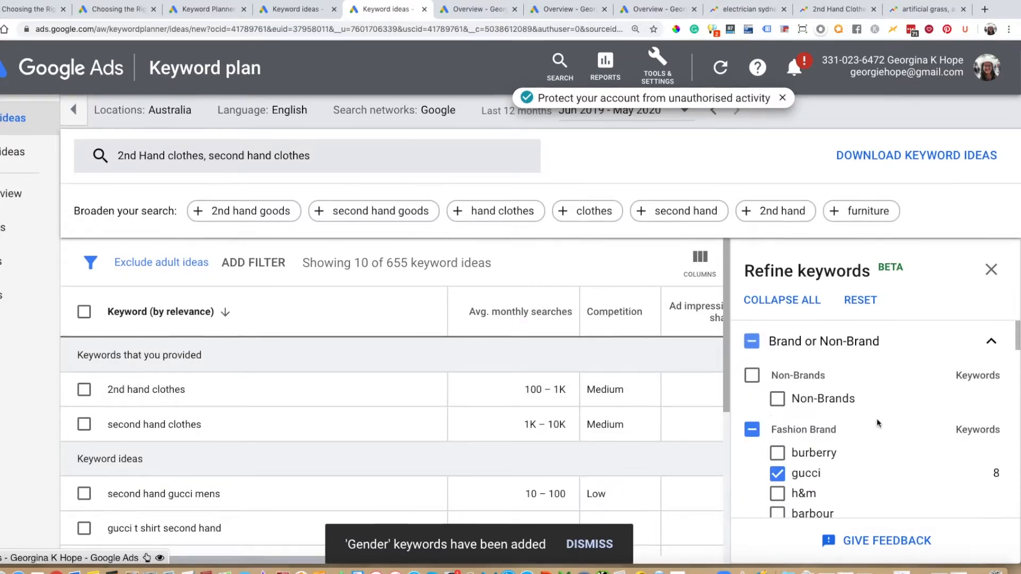
left_click(991, 270)
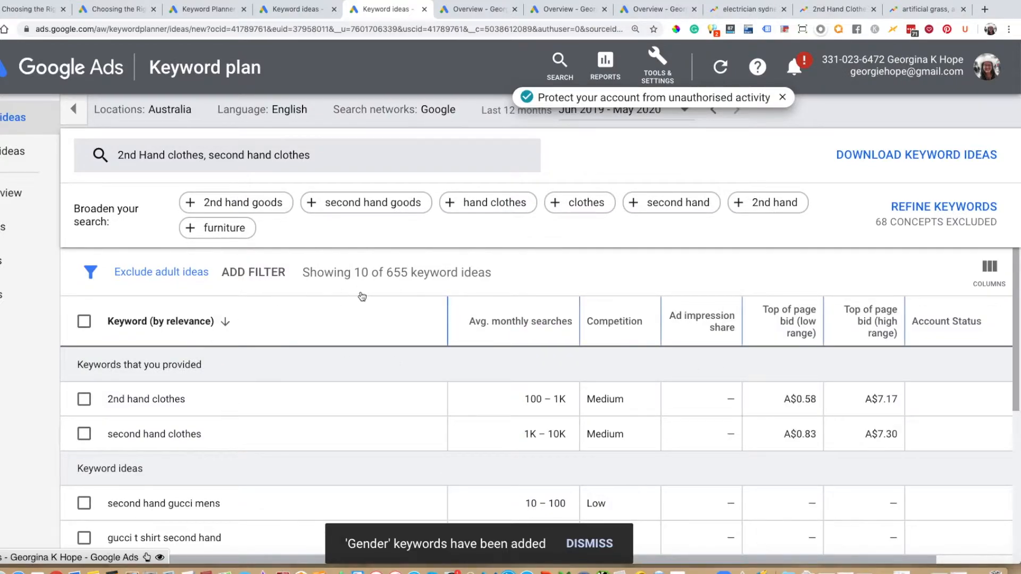
left_click(321, 156)
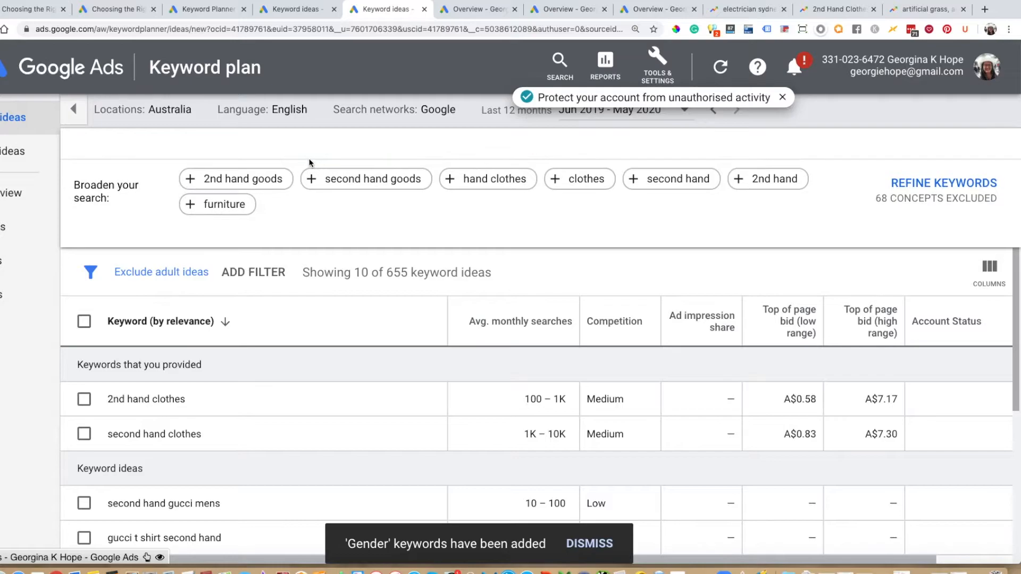
left_click(145, 434)
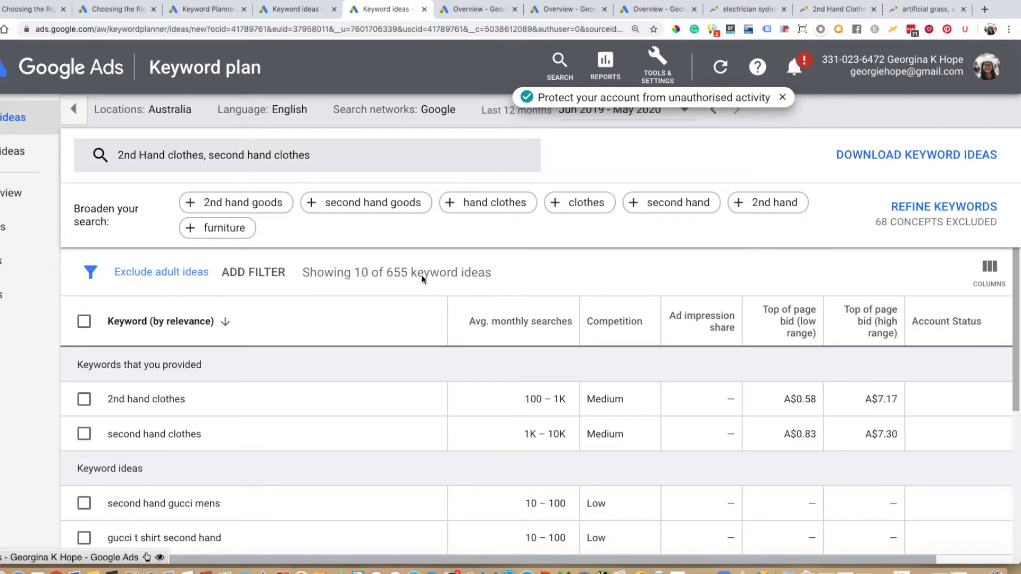
scroll(396, 348, "down", 5)
scroll(396, 346, "up", 5)
Reset all keyword refinements and review the full list of second hand clothes keyword ideas
left_click(928, 216)
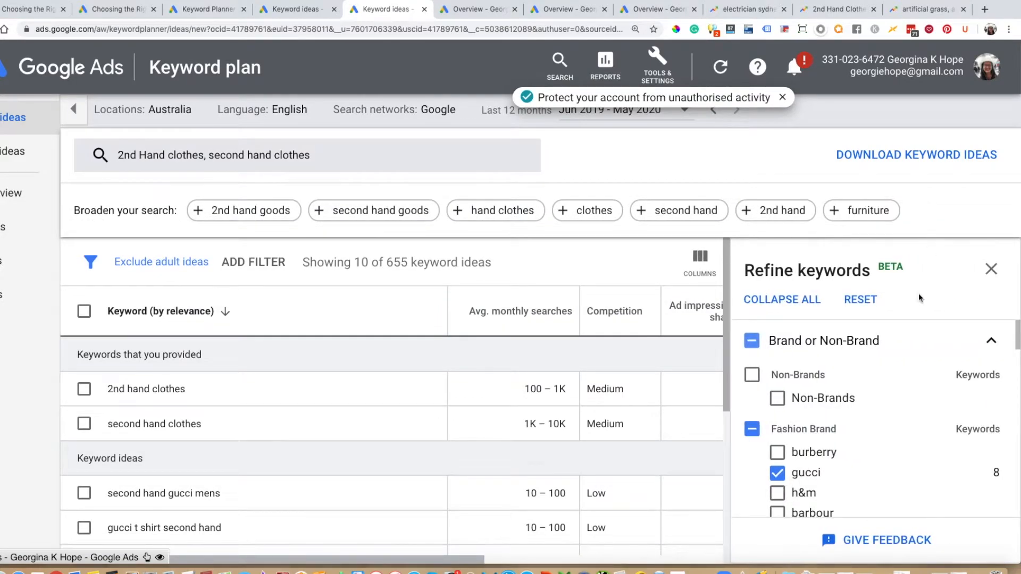
left_click(865, 300)
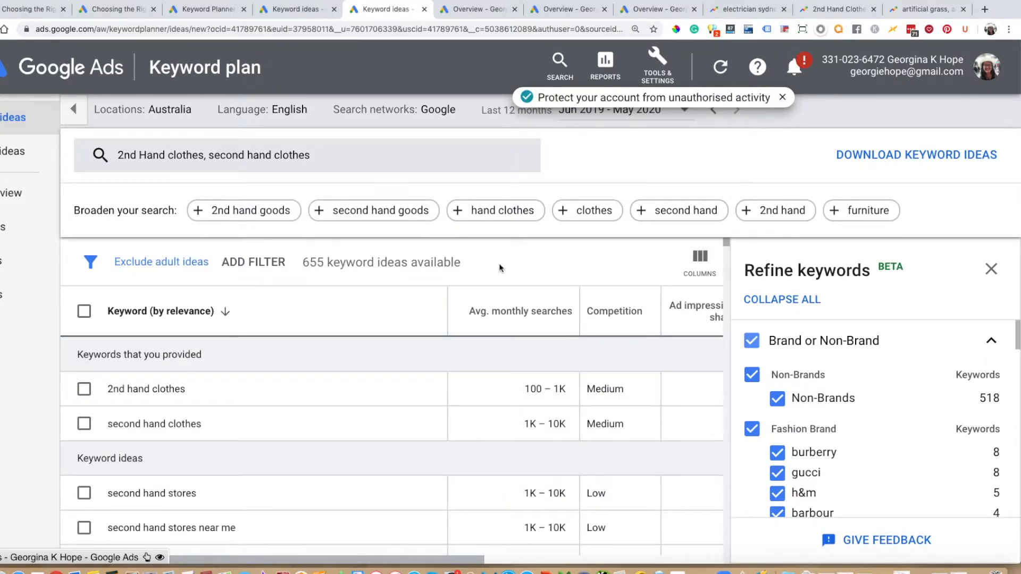
left_click(992, 271)
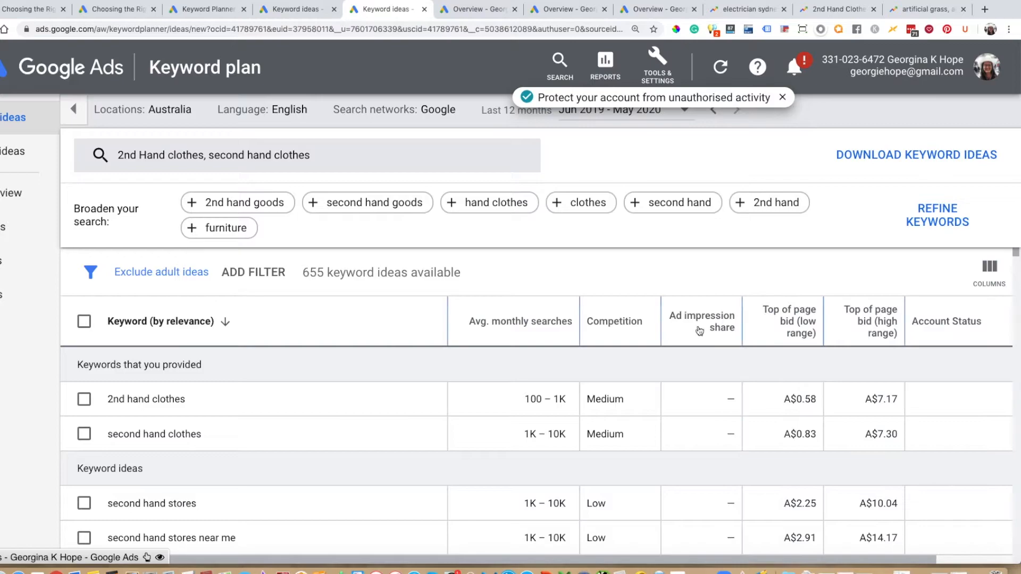
scroll(651, 335, "down", 3)
scroll(650, 335, "down", 6)
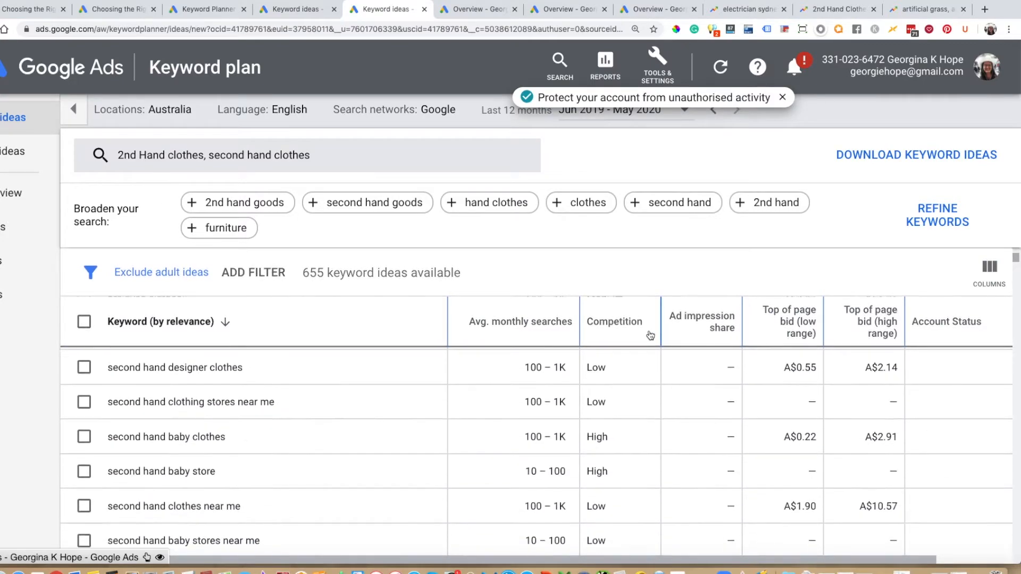
scroll(650, 335, "up", 10)
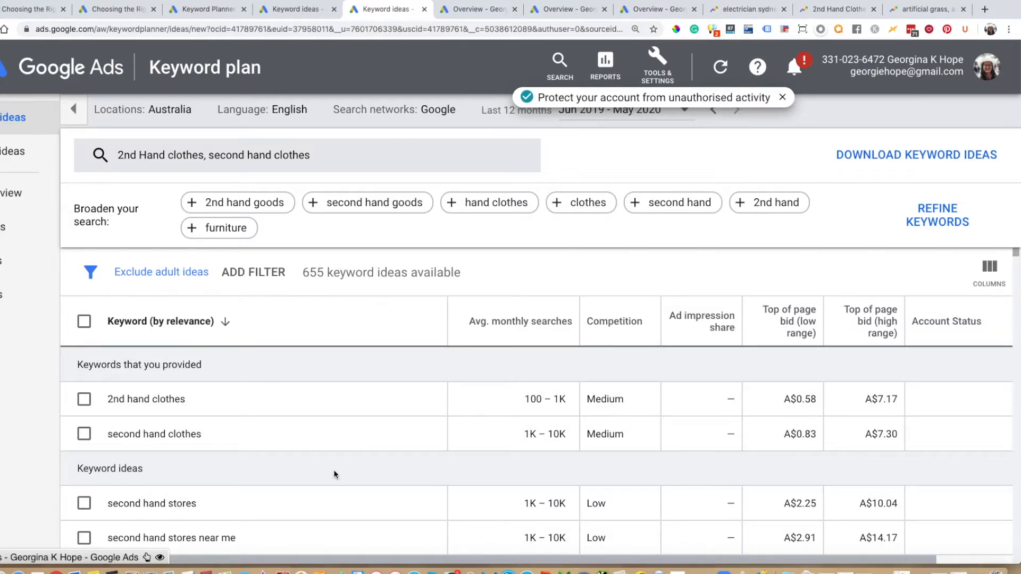
scroll(333, 470, "down", 3)
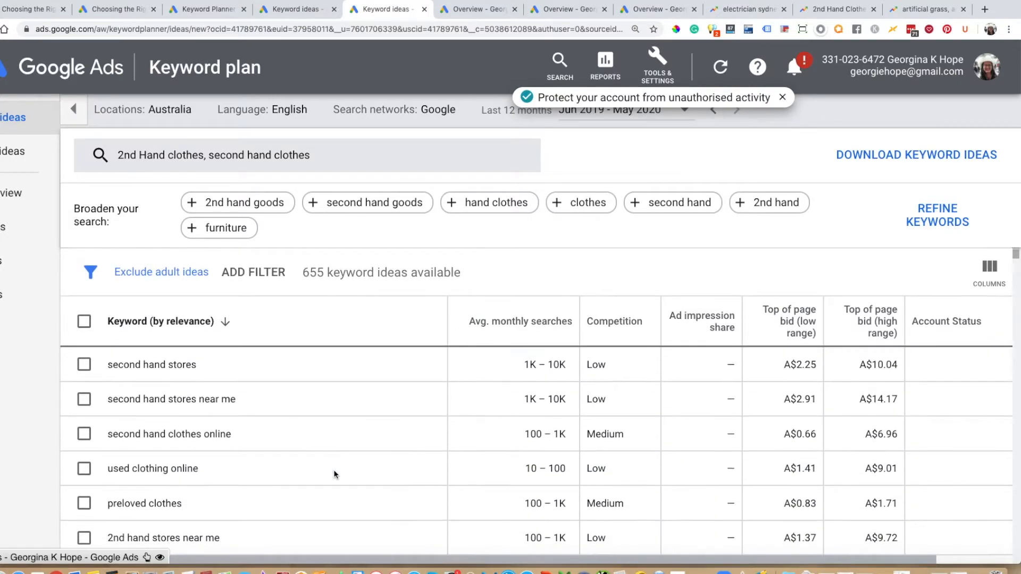
Copy the "preloved clothes" keyword idea and get results for it in place of the existing search keywords
scroll(333, 470, "down", 1)
left_click_drag(187, 475, 107, 475)
key("super+c")
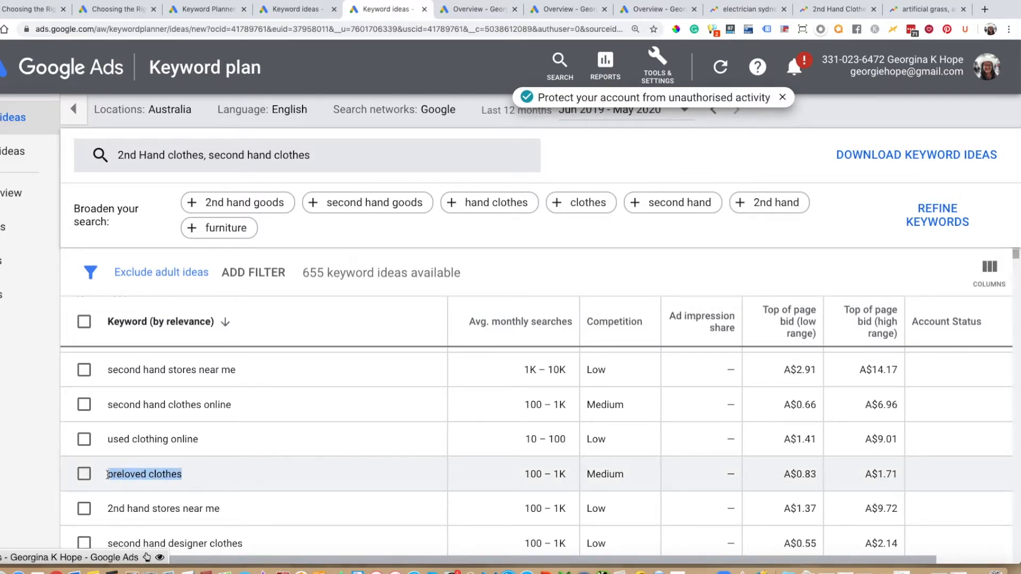
left_click(304, 162)
left_click(390, 236)
left_click(248, 241)
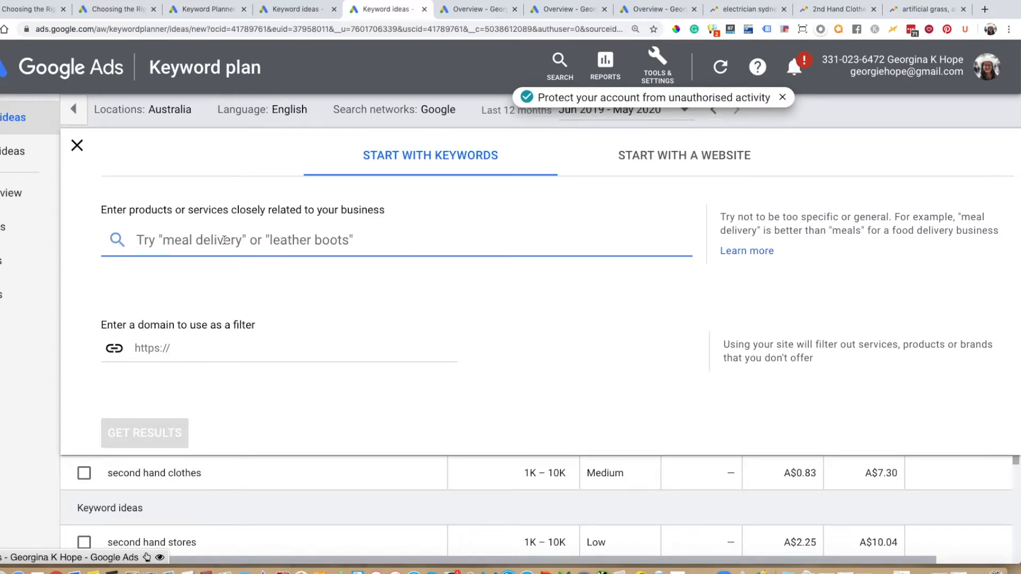
key("super+v")
left_click(160, 433)
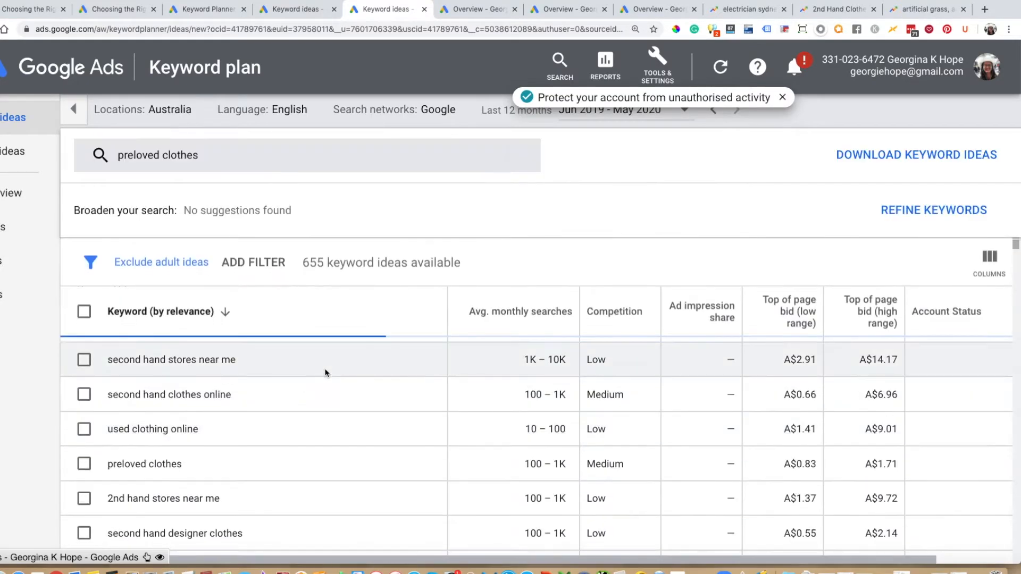
Review the preloved clothes keyword ideas with their average monthly searches and competition
scroll(325, 372, "down", 2)
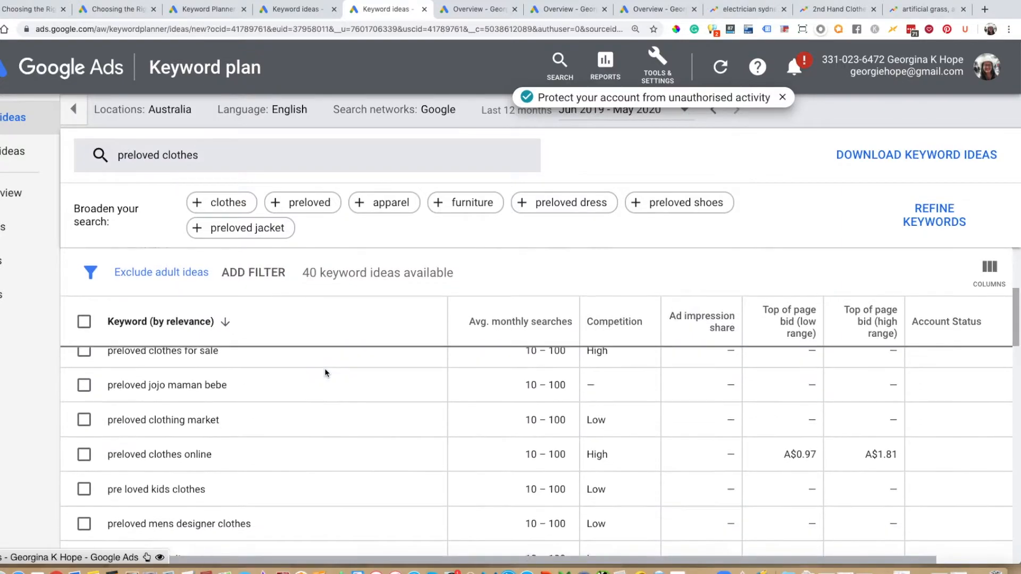
scroll(326, 373, "up", 4)
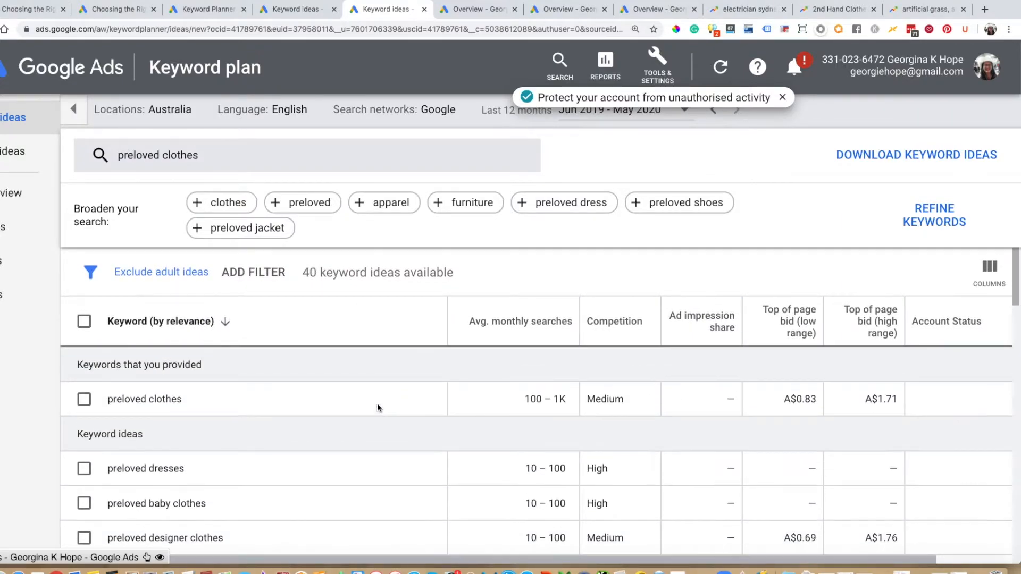
scroll(377, 406, "down", 2)
scroll(378, 408, "down", 12)
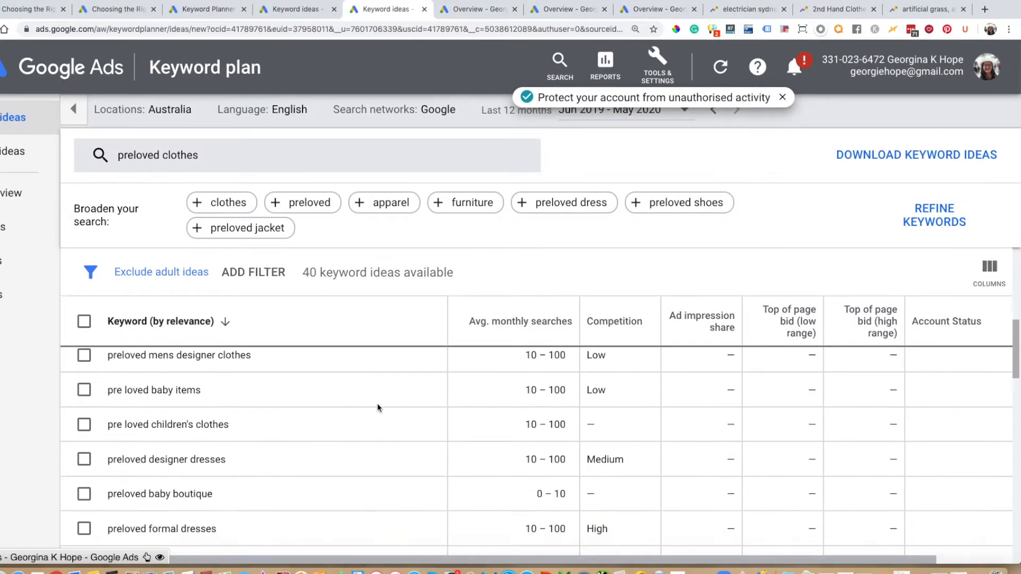
scroll(378, 403, "down", 10)
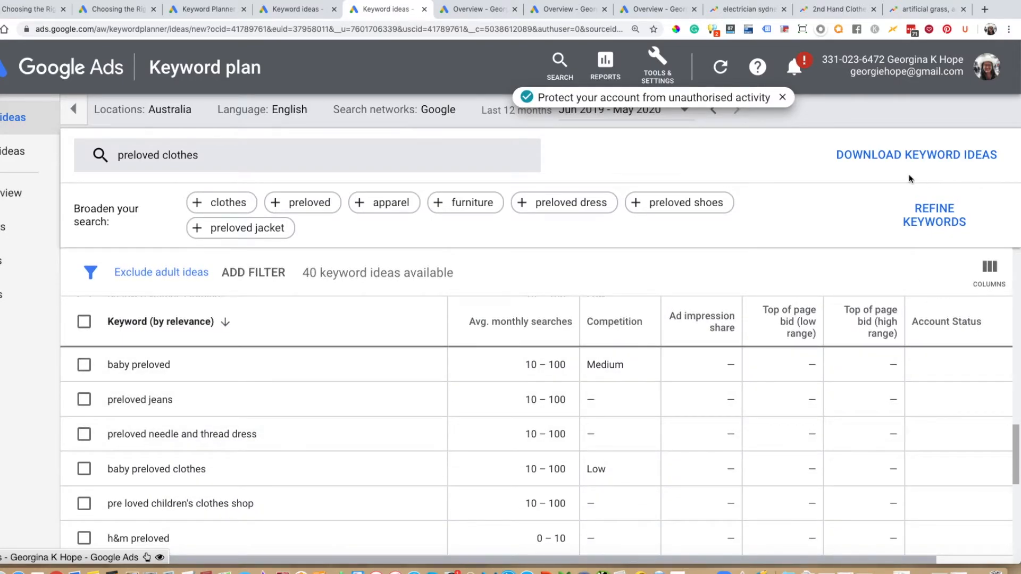
scroll(299, 432, "down", 8)
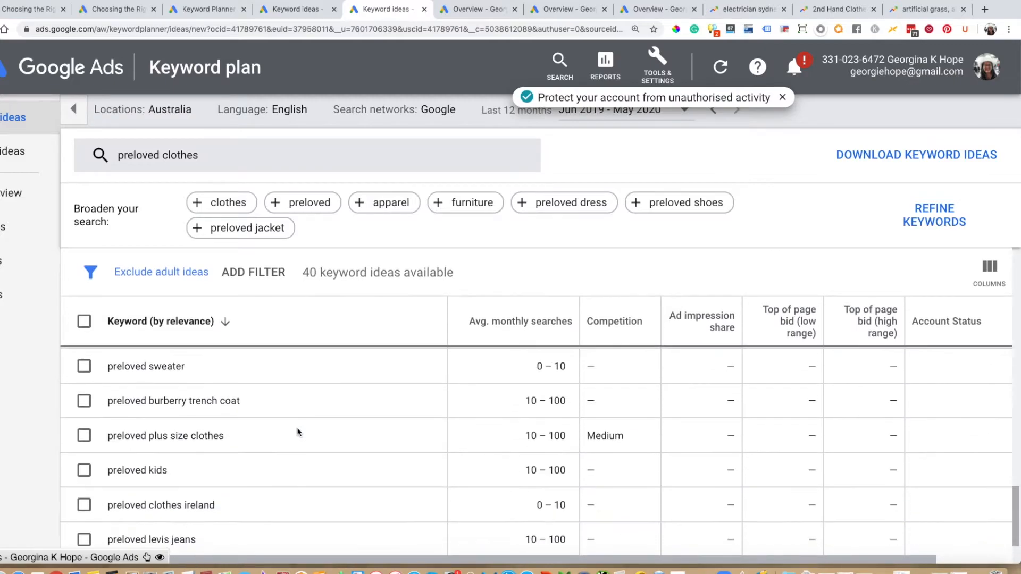
scroll(298, 432, "up", 15)
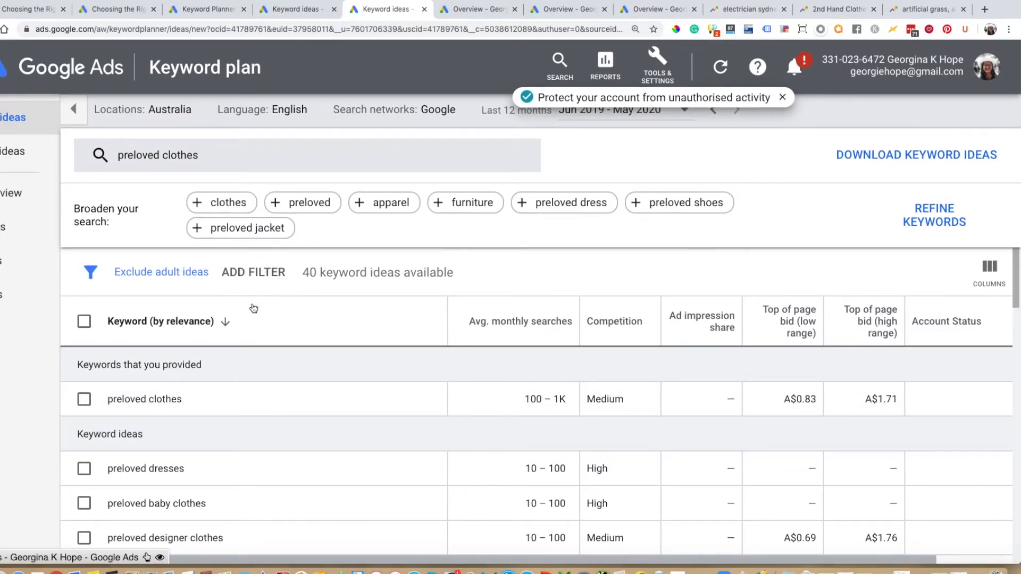
Replace the search keyword with "gucci second hand clothes" and get its keyword ideas
left_click(200, 162)
type("gucci")
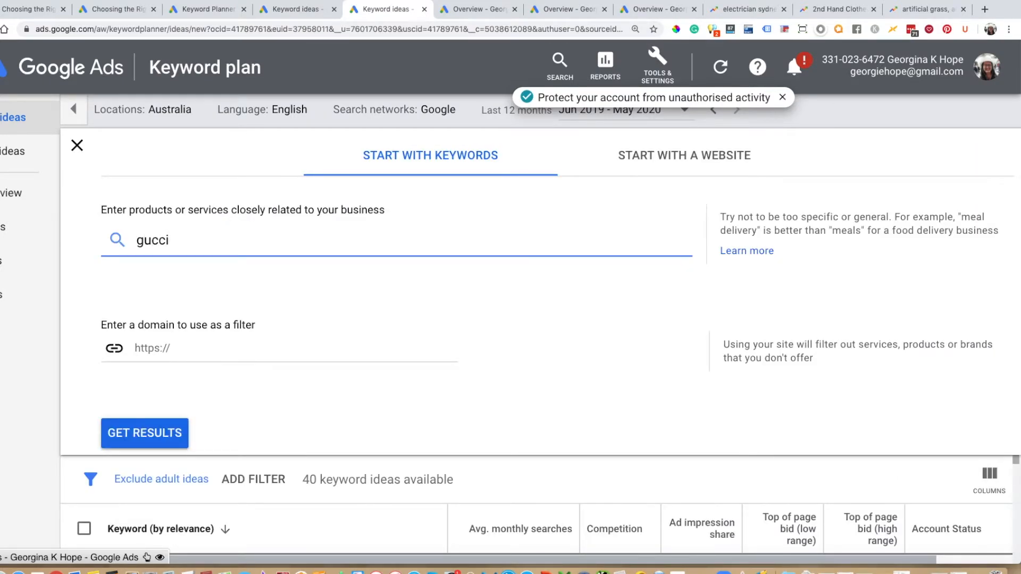
type(" second j")
key("BackSpace")
type("hand ")
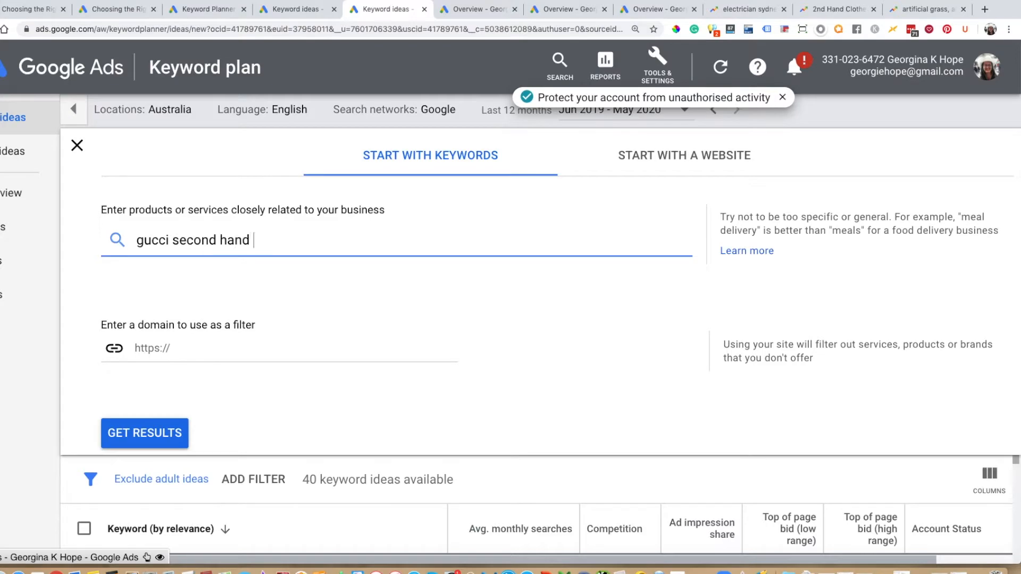
type("clothes")
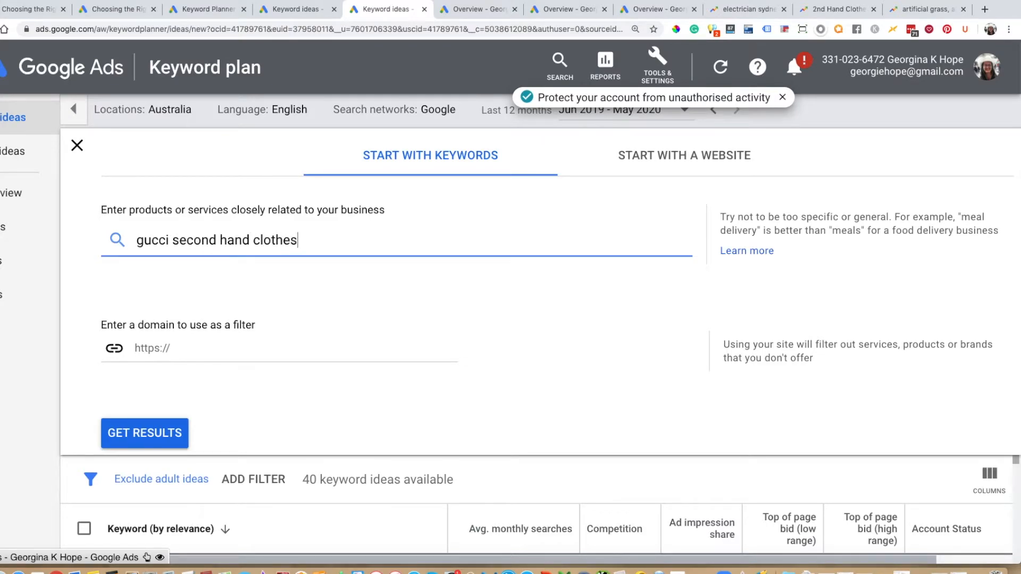
left_click(144, 431)
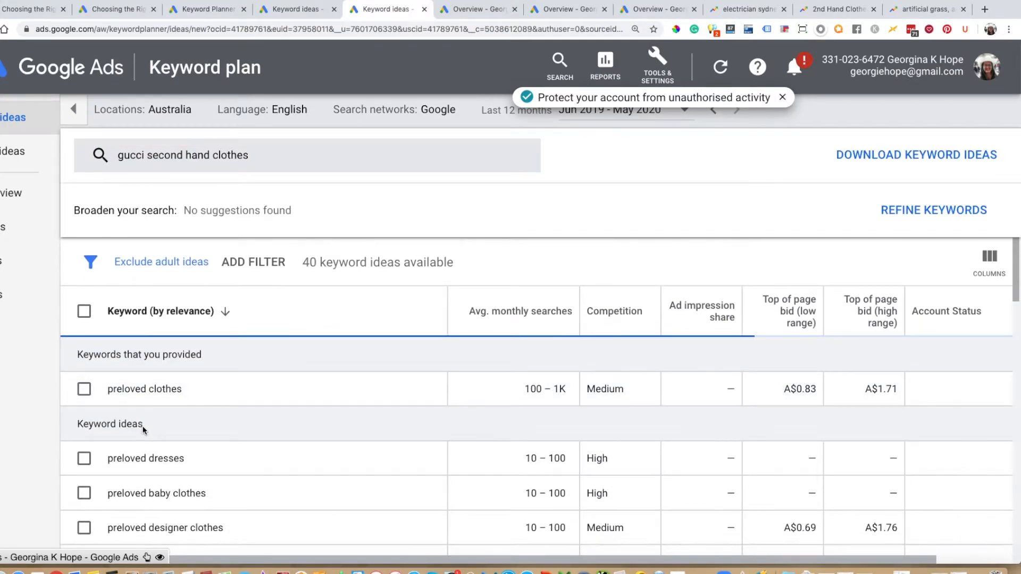
Examine the average monthly searches and competition of the gucci second hand clothes keyword ideas
scroll(393, 368, "down", 3)
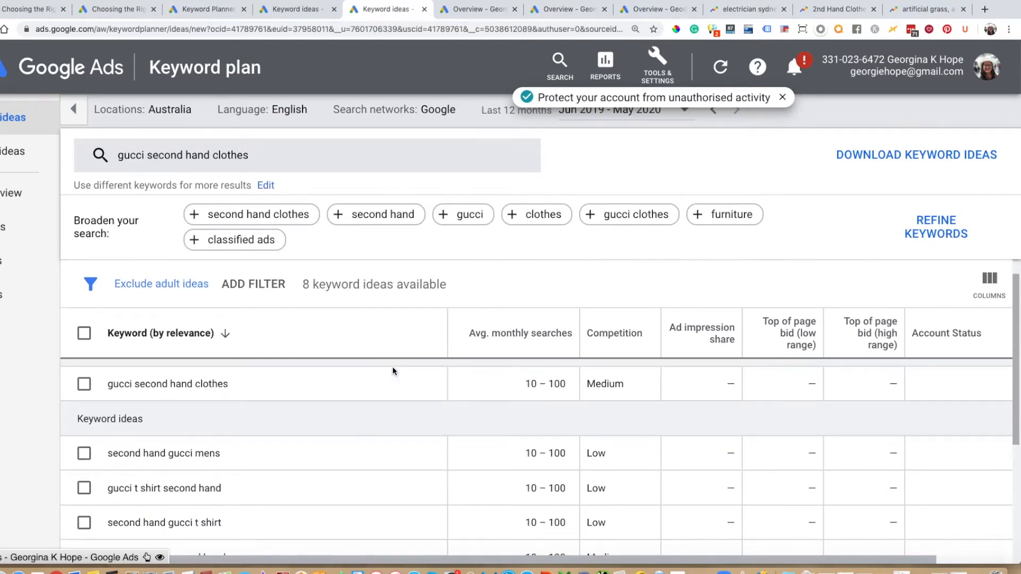
scroll(393, 371, "down", 1)
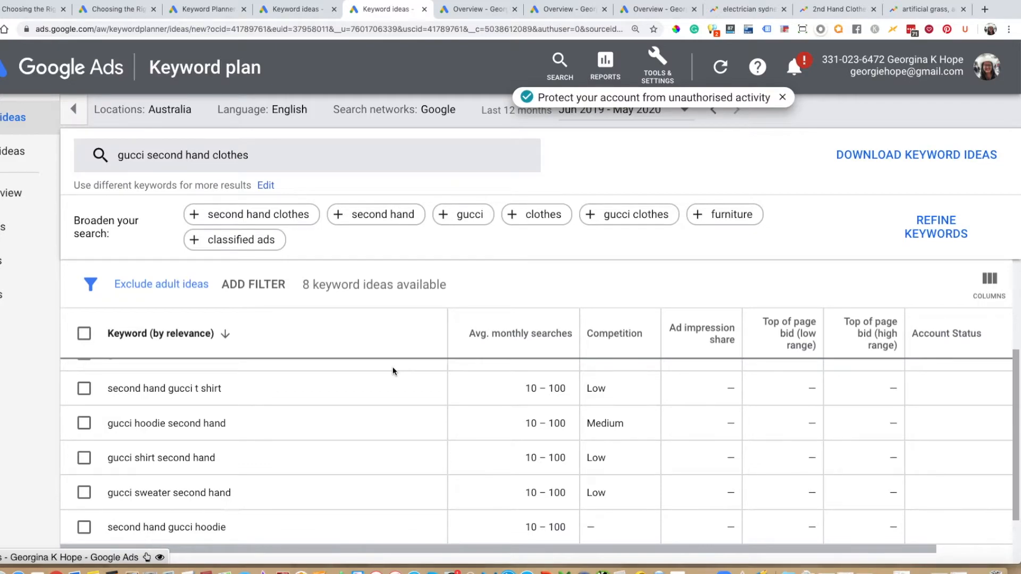
scroll(393, 371, "up", 4)
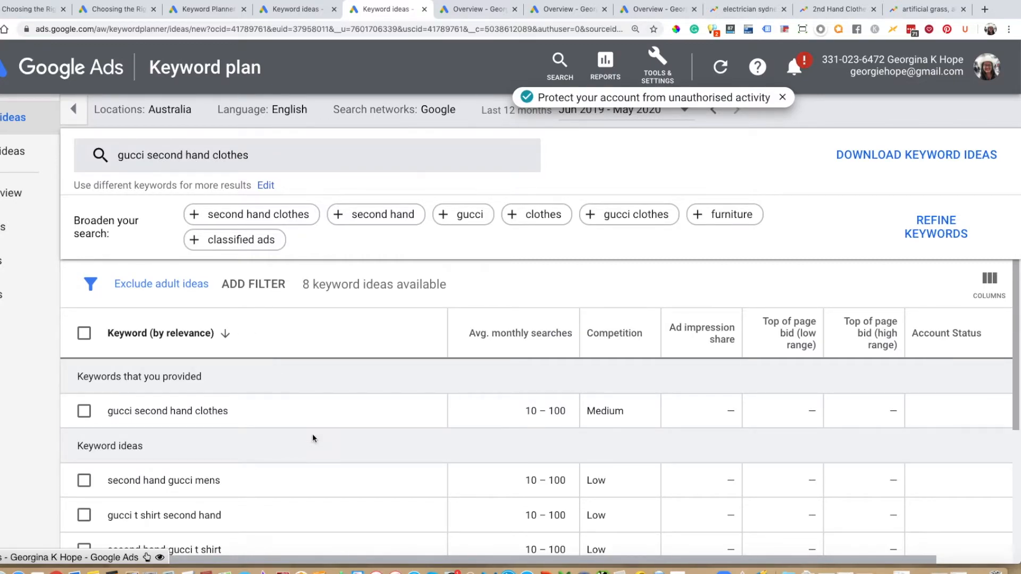
scroll(313, 435, "down", 3)
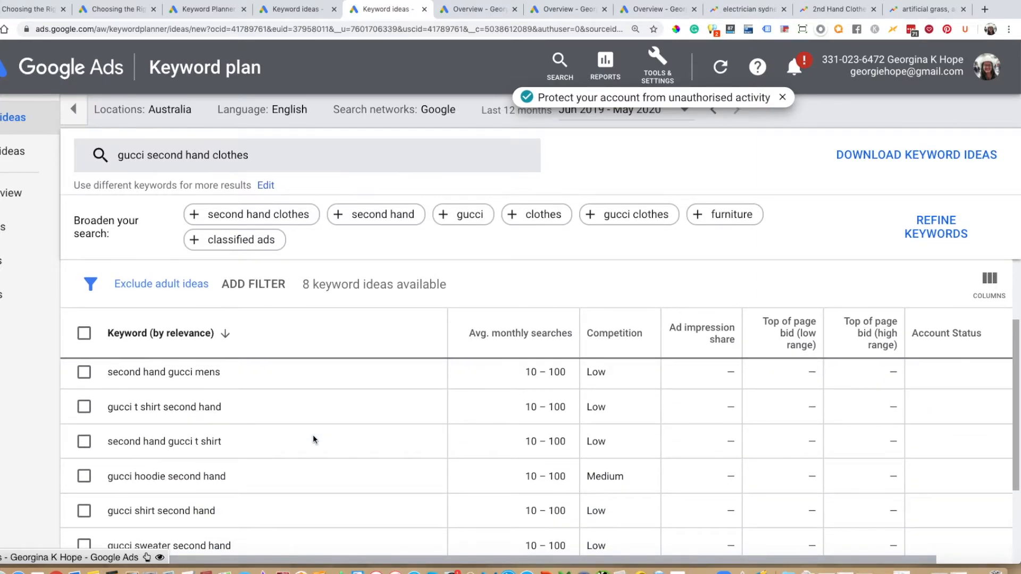
scroll(313, 435, "down", 3)
scroll(312, 435, "up", 2)
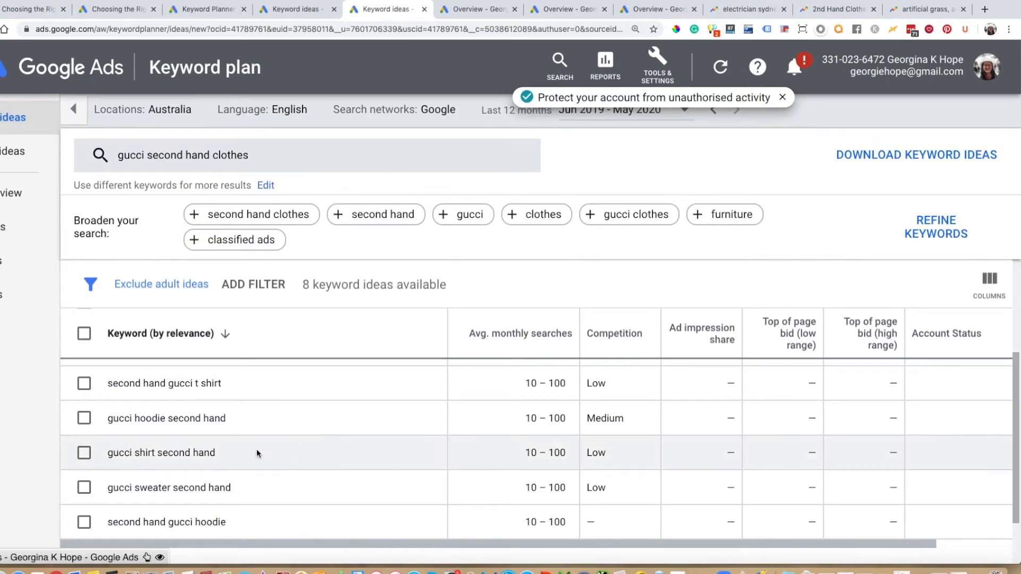
scroll(318, 472, "up", 2)
Change the search keyword to "gucci second hand shirt", get results and review its keyword ideas
left_click(245, 157)
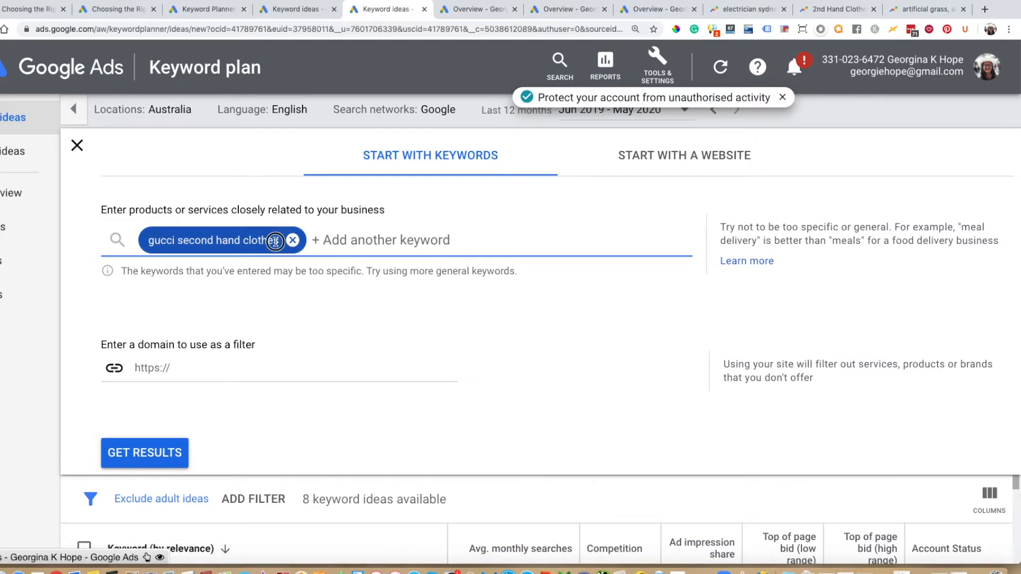
left_click(296, 245)
left_click_drag(296, 244, 254, 242)
scroll(341, 360, "down", 1)
scroll(347, 519, "down", 5)
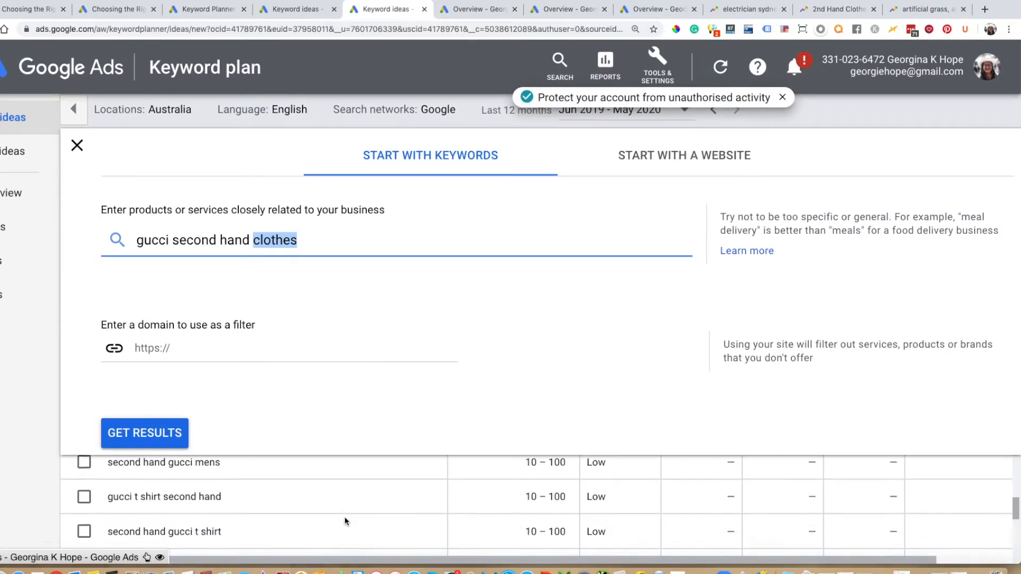
type("shirt")
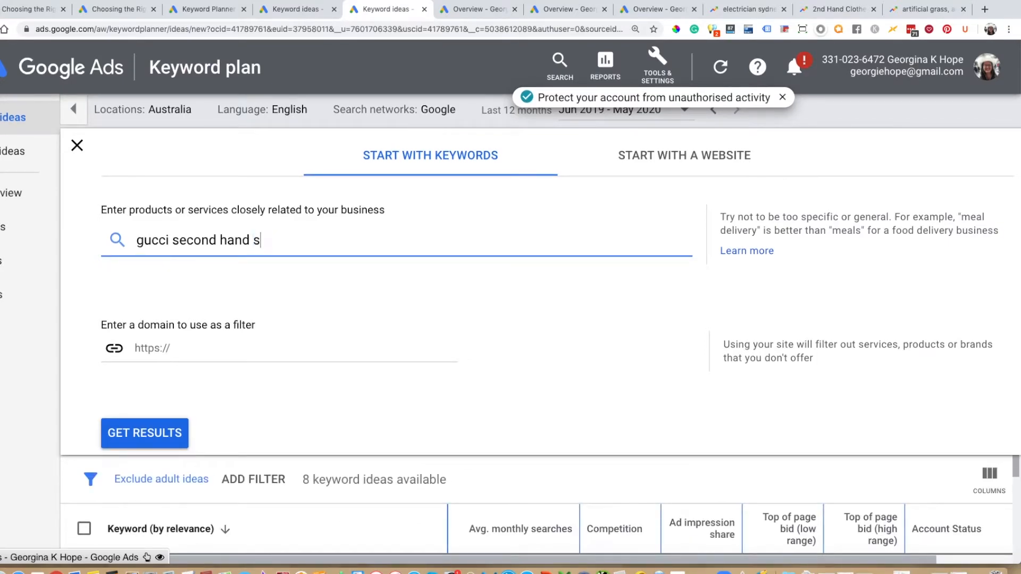
left_click(164, 428)
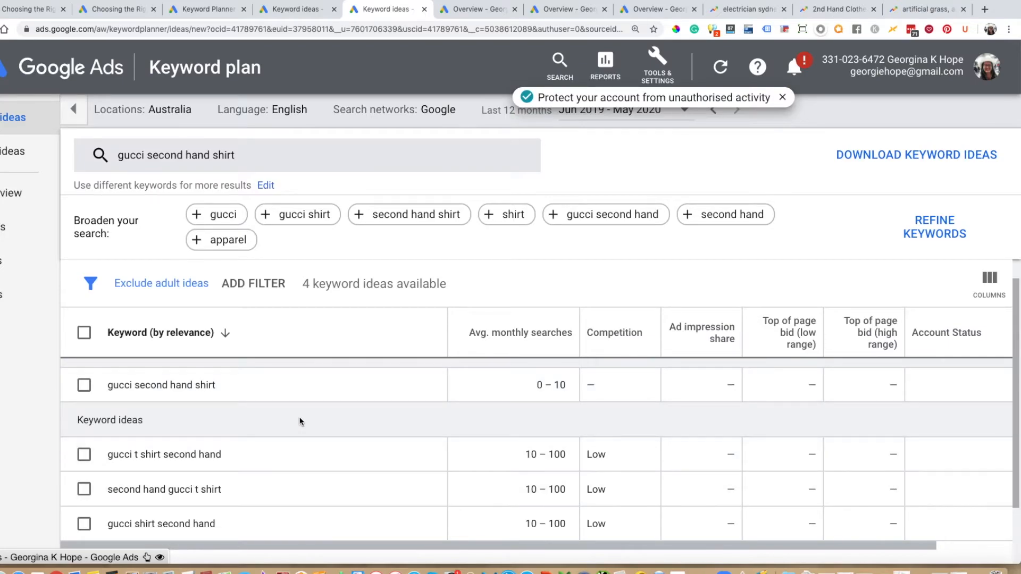
scroll(234, 416, "up", 1)
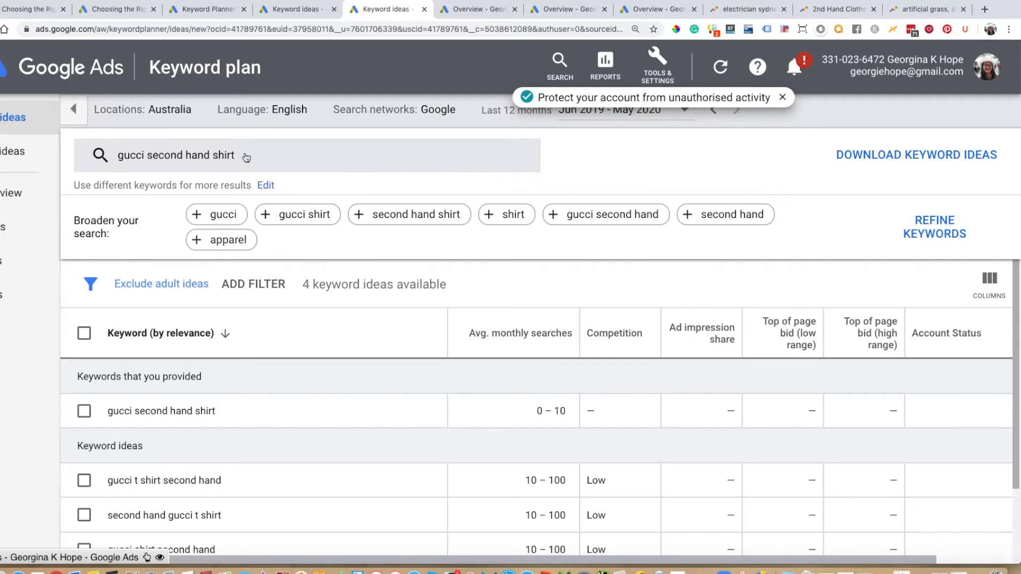
Return to the electrician sydney keyword ideas, reset the keyword refinements and close the refinement options
left_click(288, 11)
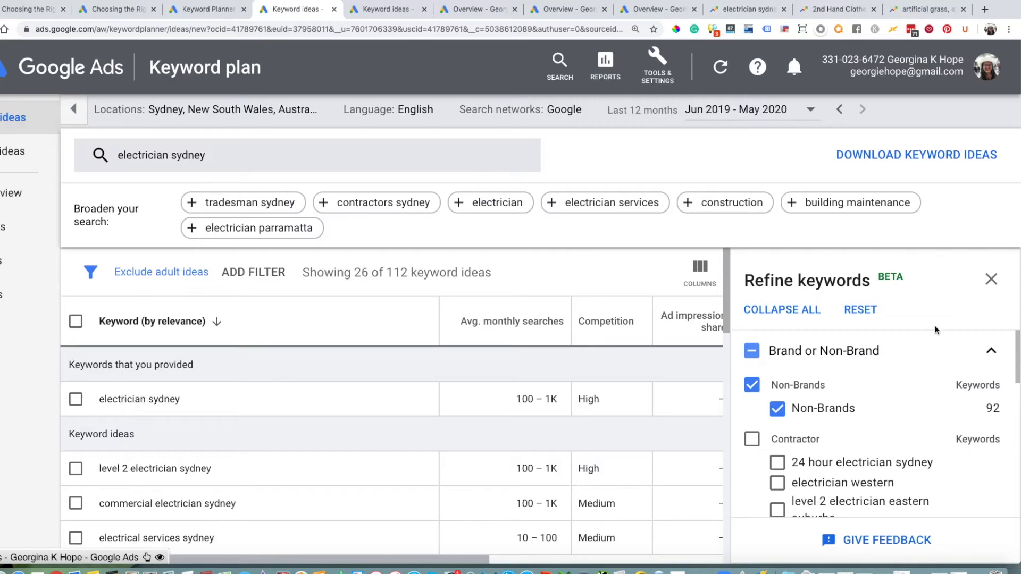
left_click(857, 308)
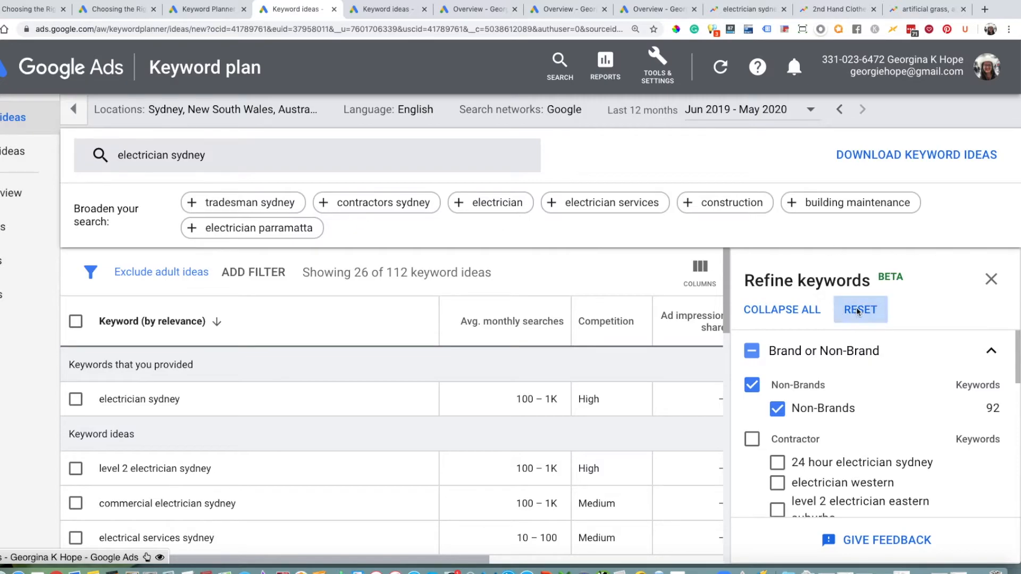
left_click(991, 282)
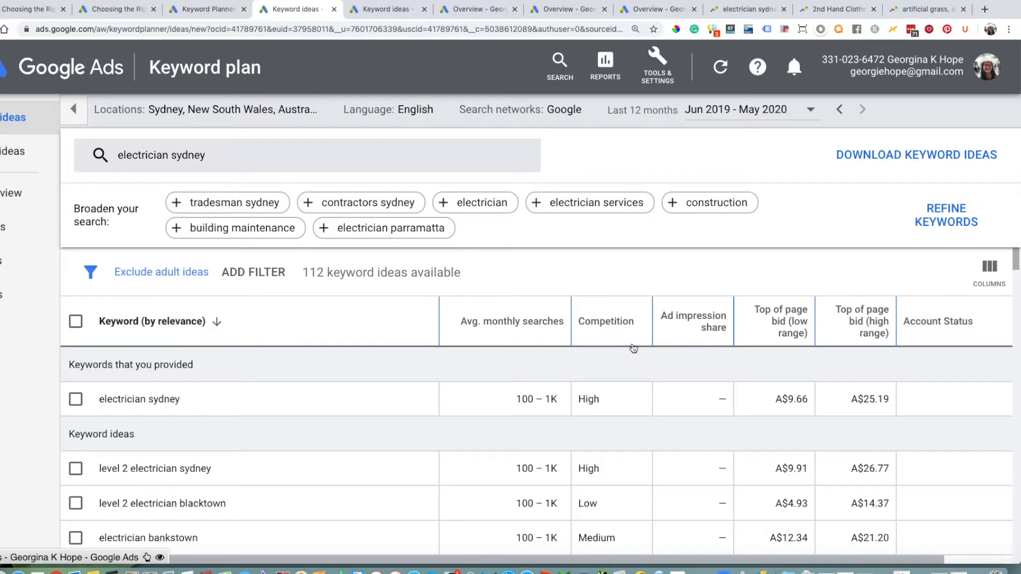
Copy the keyword idea "24 hour electrician sydney", replace the search keyword with it and get its keyword ideas
scroll(678, 381, "down", 3)
scroll(678, 381, "down", 5)
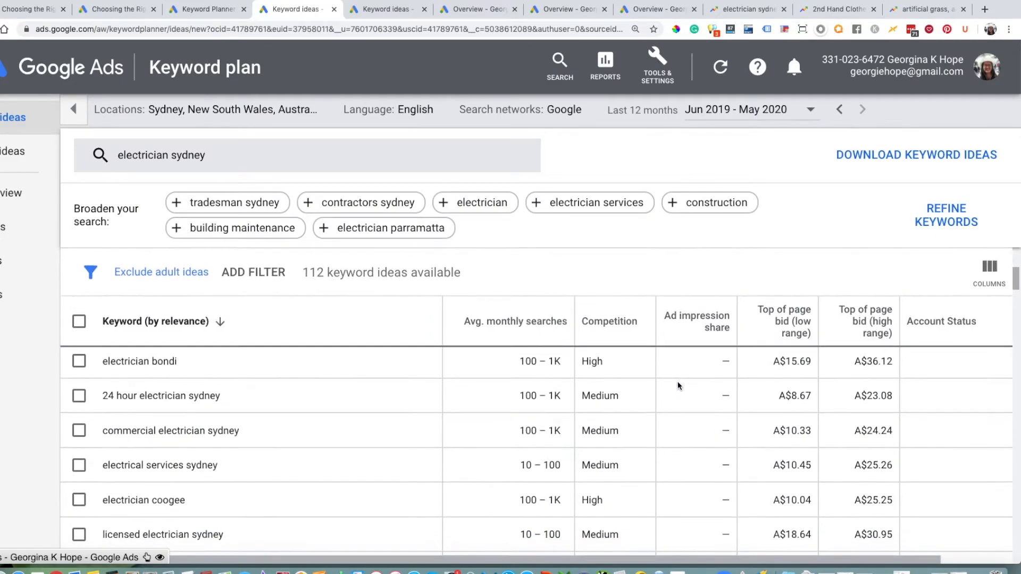
scroll(677, 381, "down", 1)
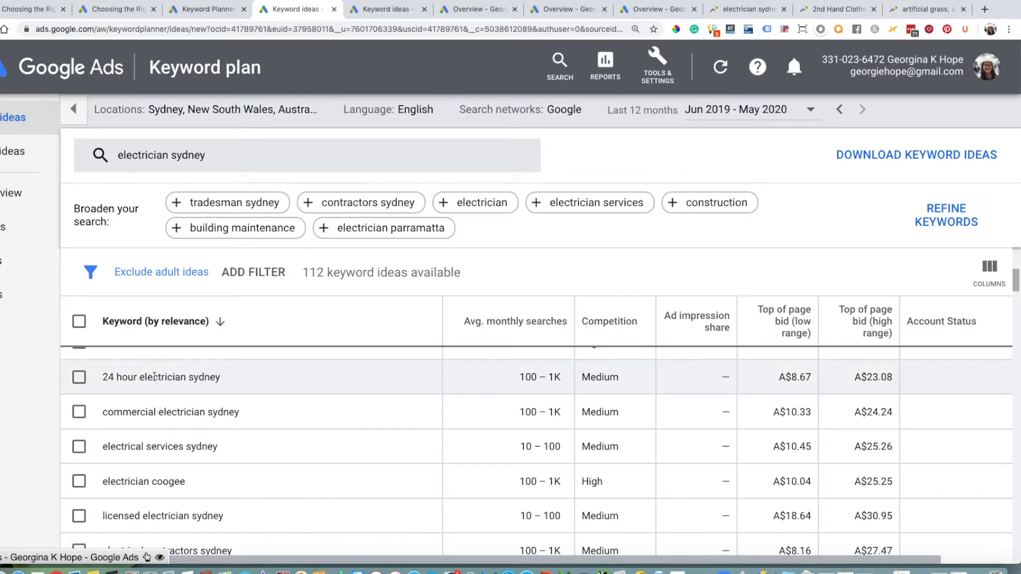
left_click_drag(226, 381, 102, 377)
key("super+c")
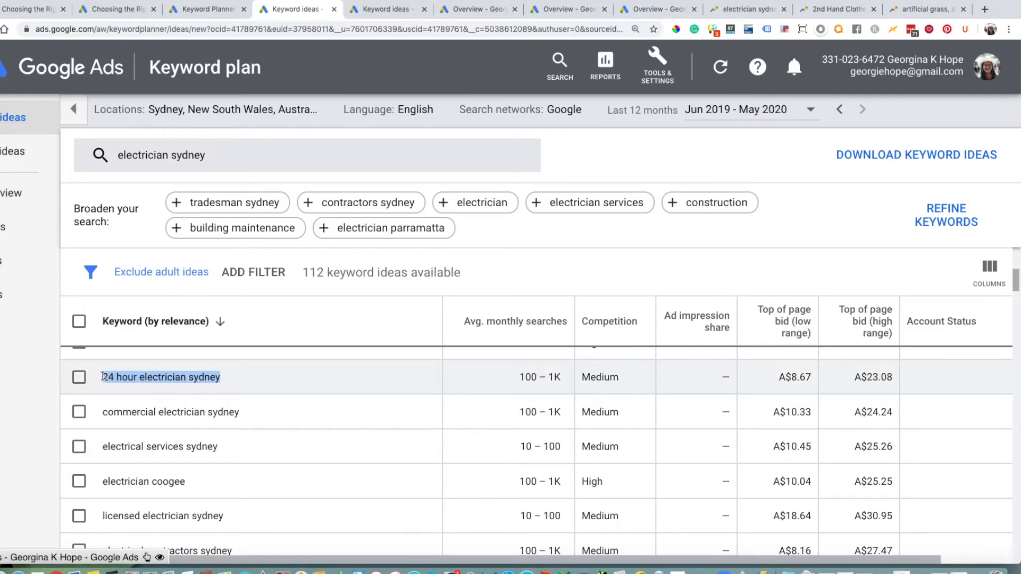
left_click(203, 161)
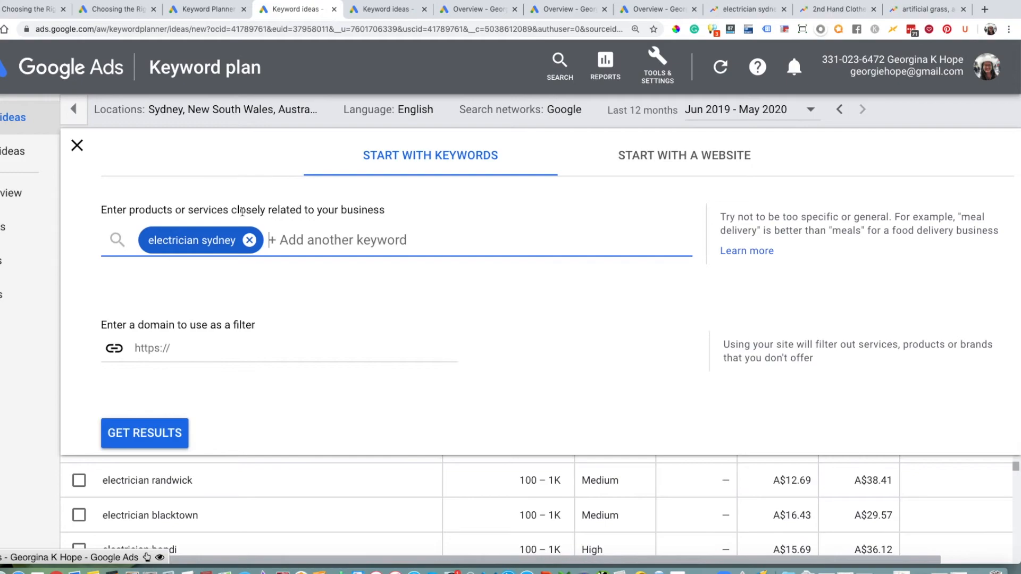
left_click(248, 241)
key("super+v")
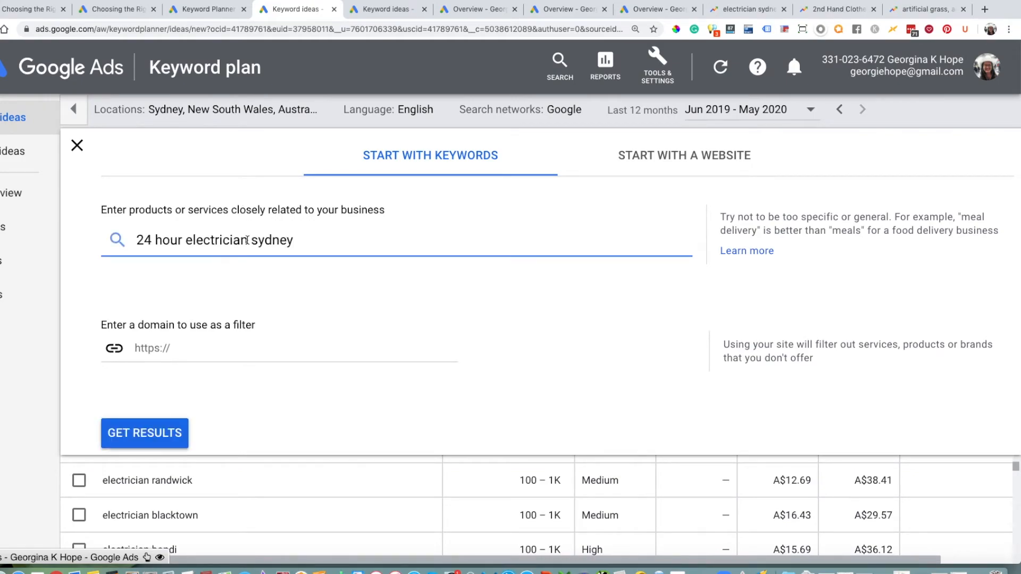
left_click(151, 434)
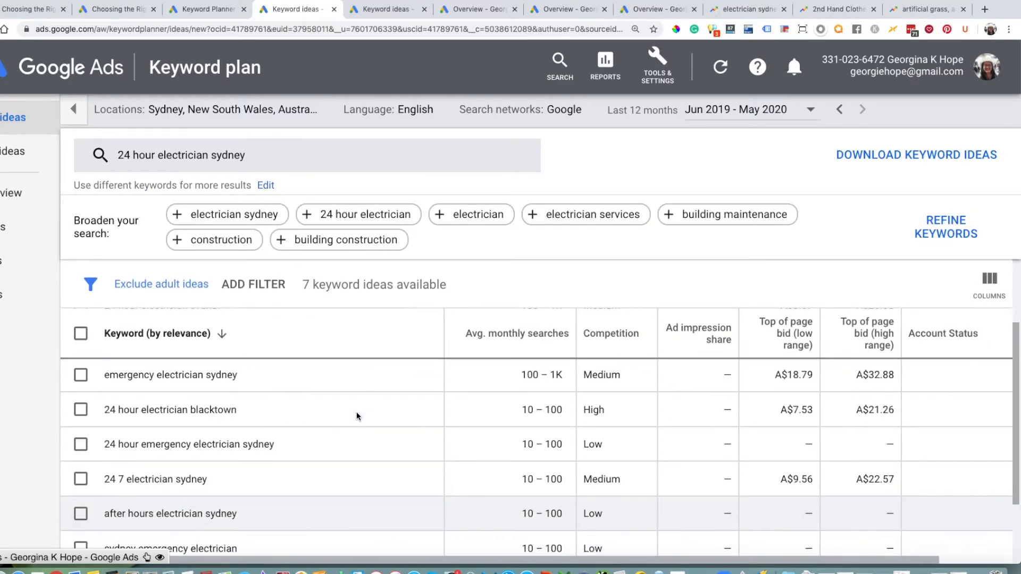
Examine the 24 hour electrician sydney keyword ideas with their monthly searches, competition and top of page bids
scroll(327, 455, "down", 2)
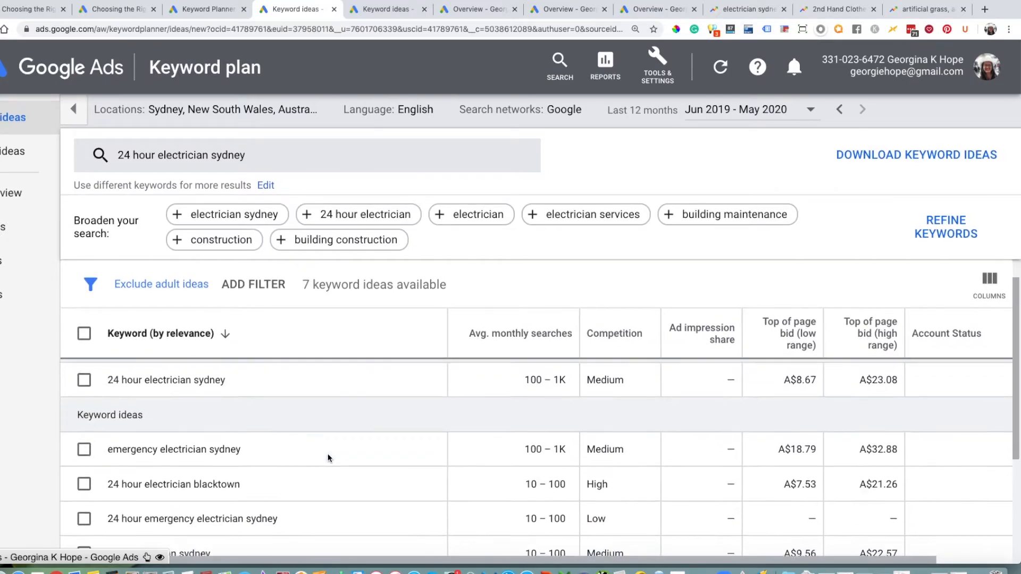
scroll(327, 455, "down", 3)
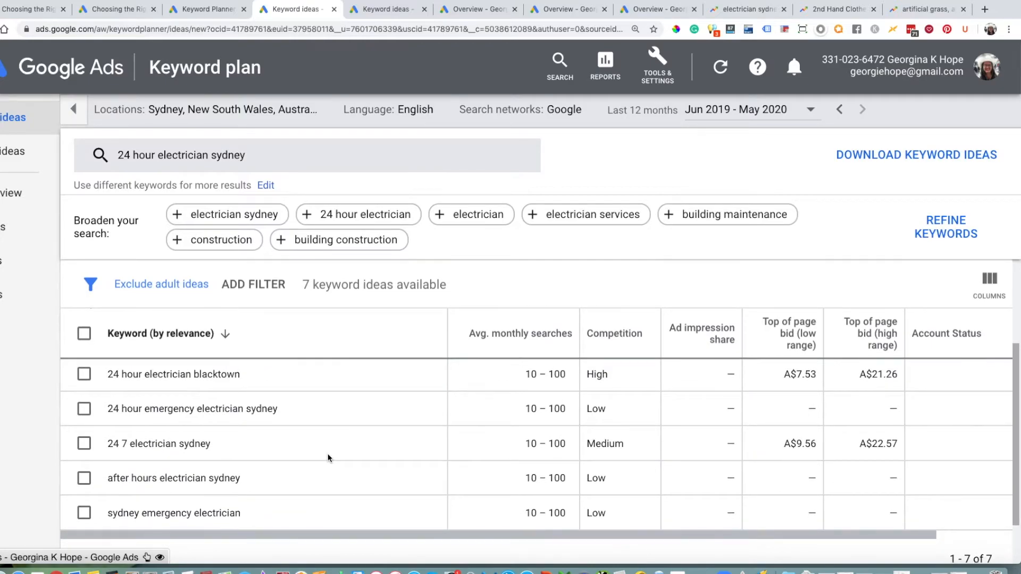
scroll(328, 454, "up", 5)
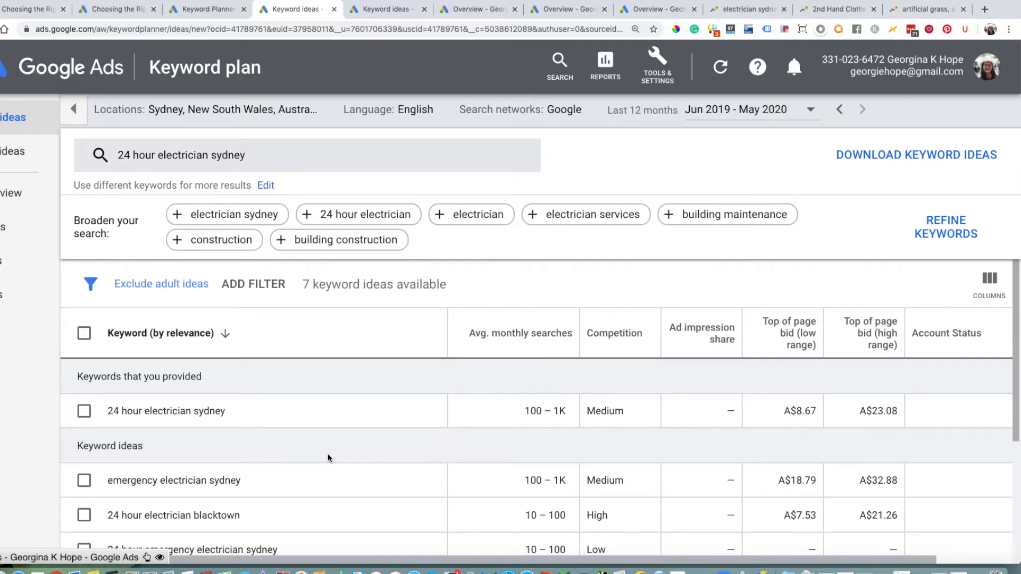
scroll(327, 455, "down", 1)
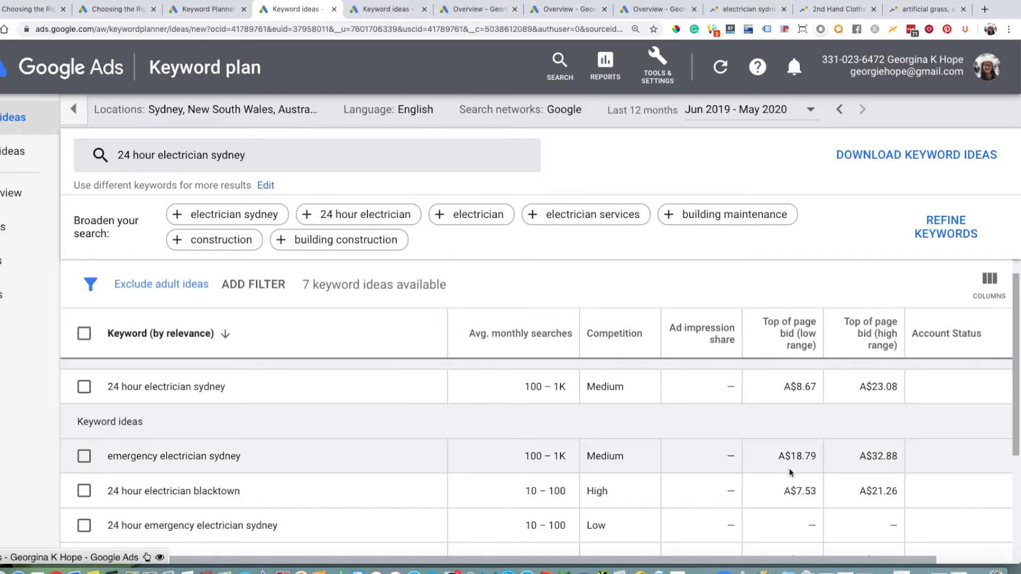
left_click_drag(780, 458, 900, 455)
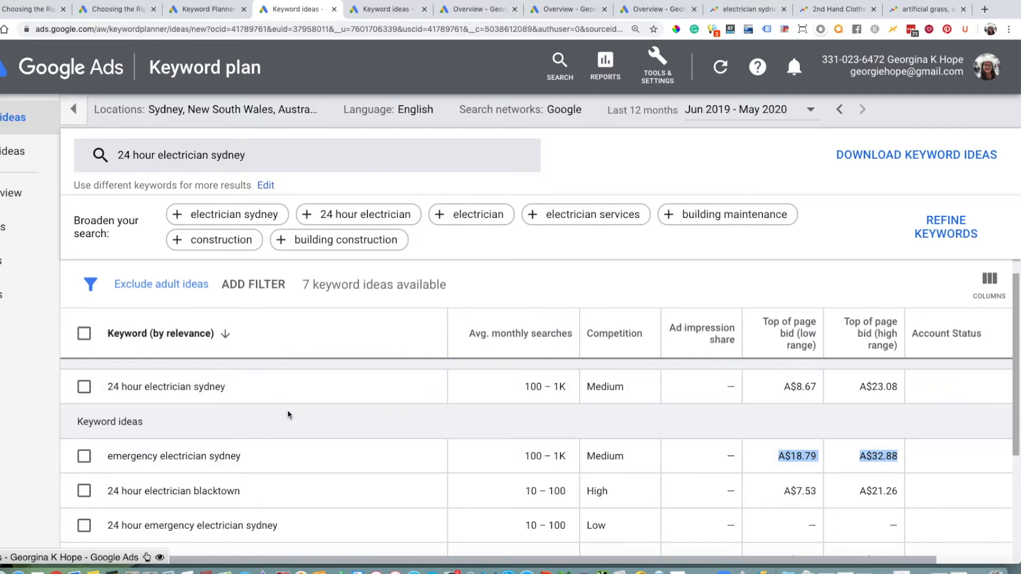
scroll(288, 415, "down", 2)
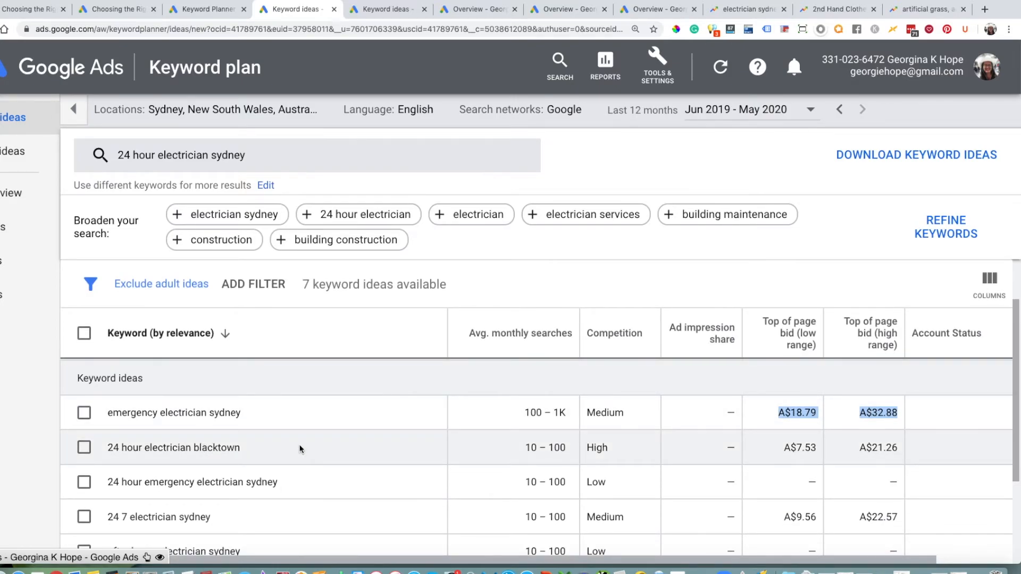
scroll(301, 449, "down", 3)
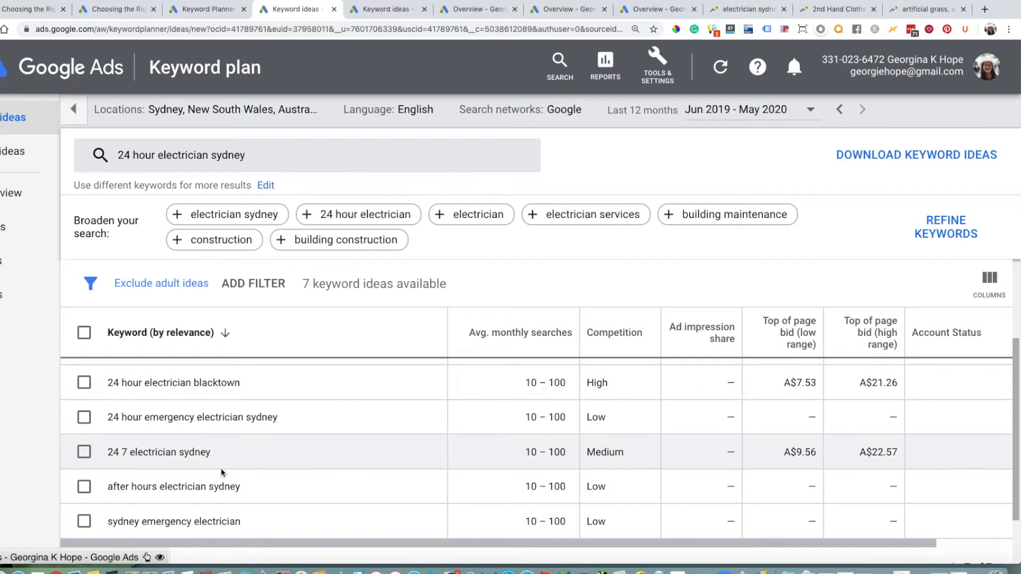
scroll(343, 477, "up", 5)
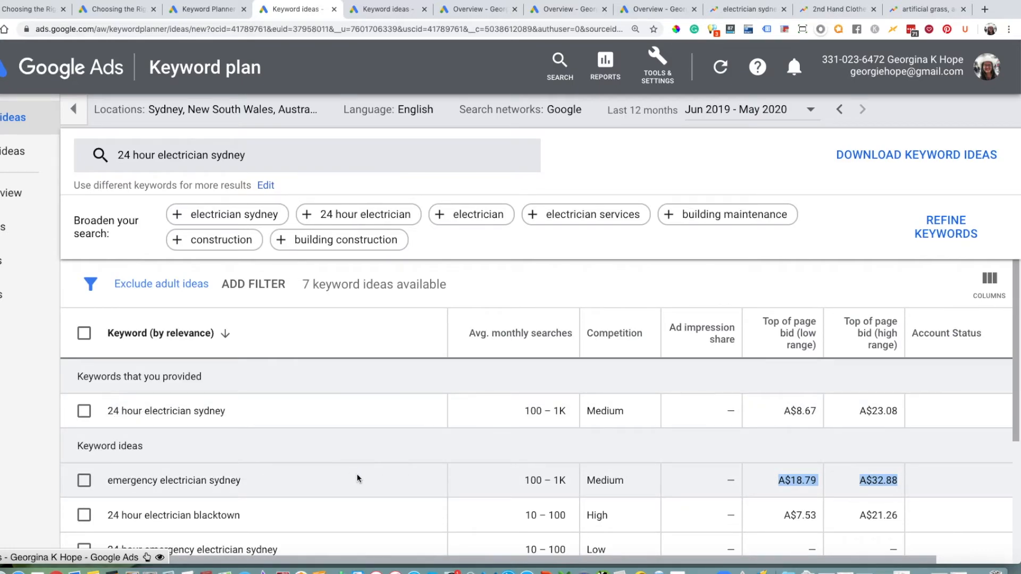
scroll(357, 474, "down", 5)
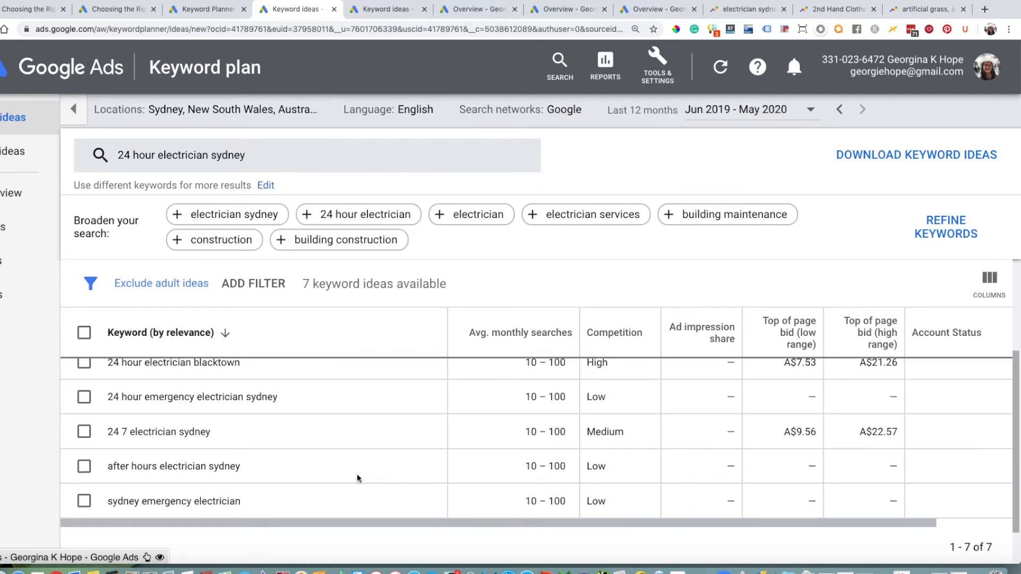
scroll(356, 474, "up", 5)
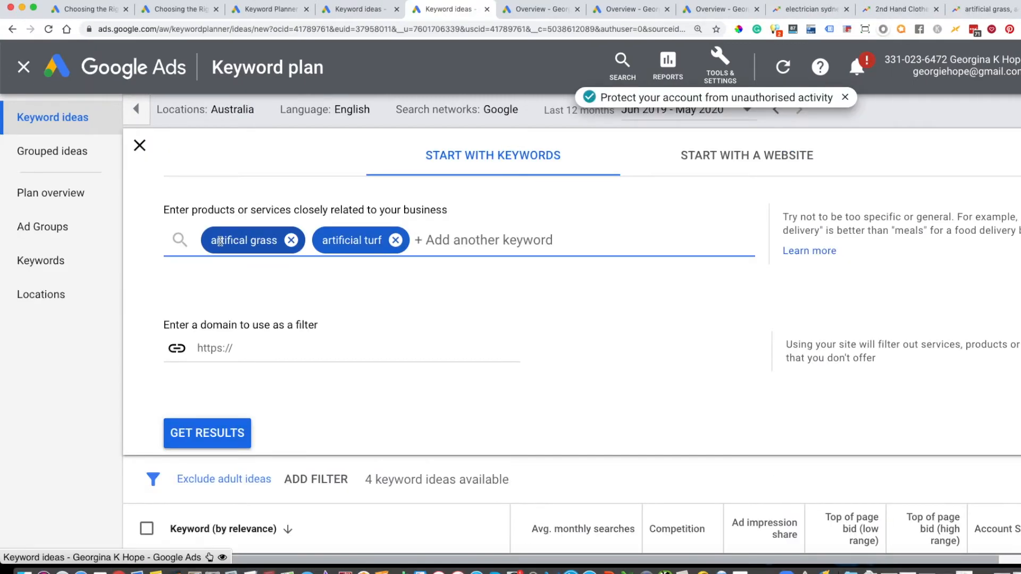
Get keyword ideas for "artifical grass" and "artificial turf" and compare the average monthly searches of both keywords
left_click(232, 434)
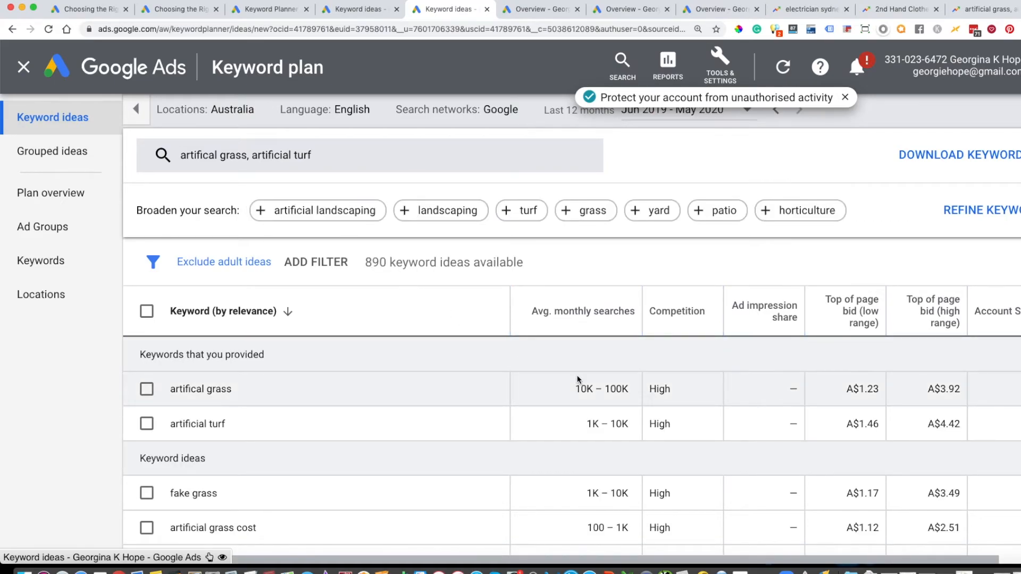
left_click_drag(575, 389, 638, 388)
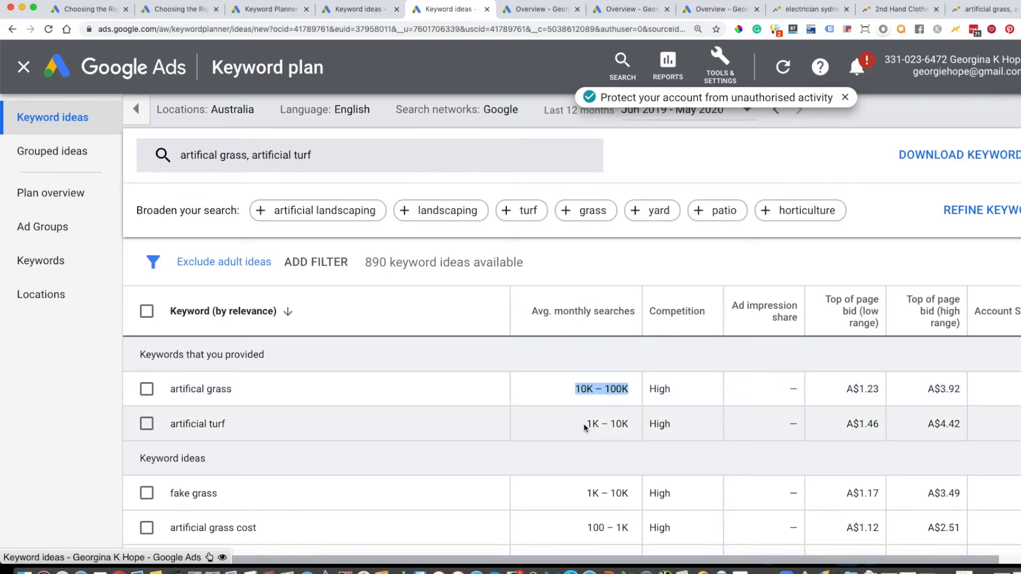
left_click_drag(586, 424, 638, 426)
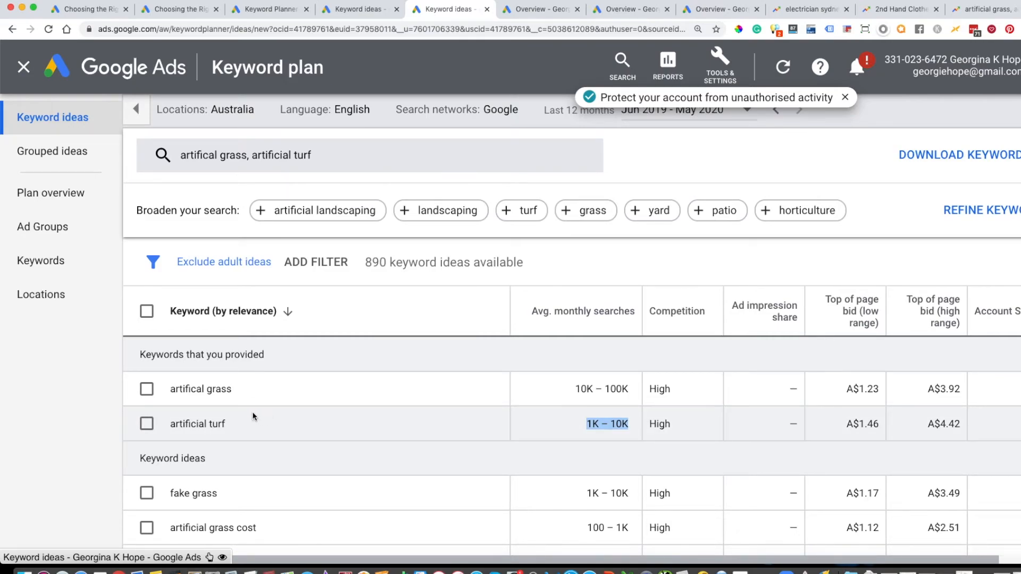
Add synthetic grass, synthetic turf, fake grass, fake turf and astroturf to the search keywords and get results
left_click(334, 159)
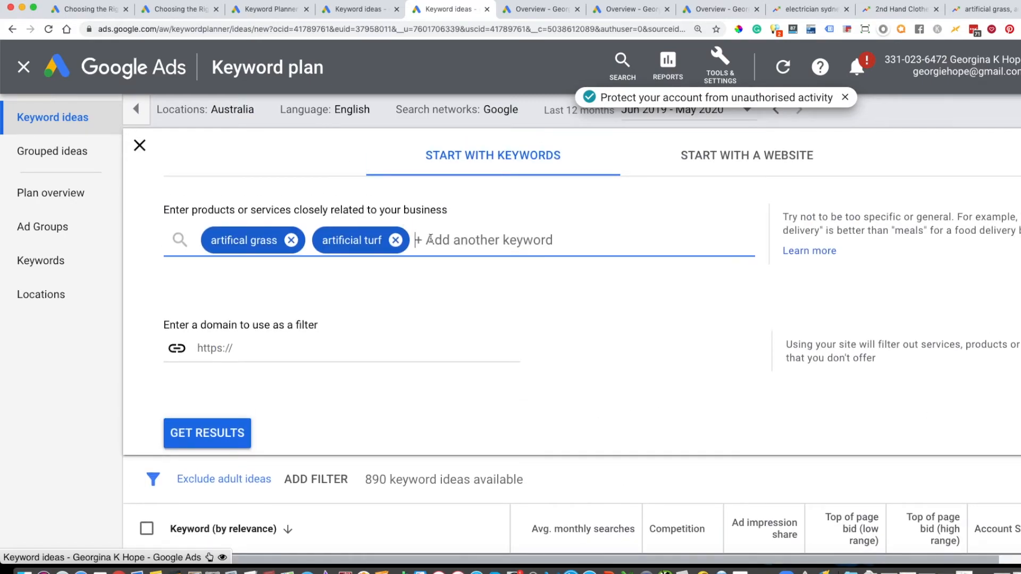
type("sy")
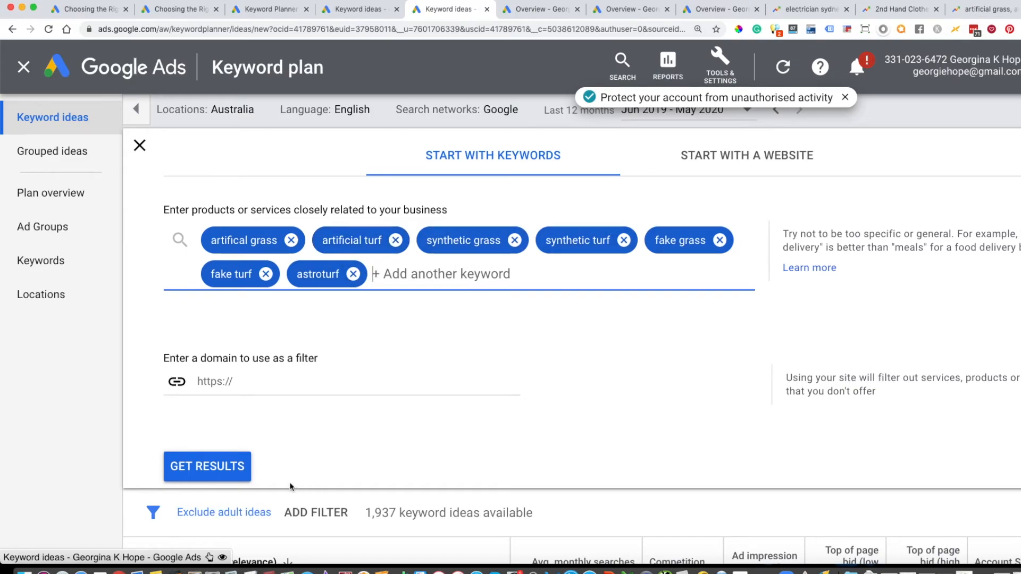
left_click(219, 470)
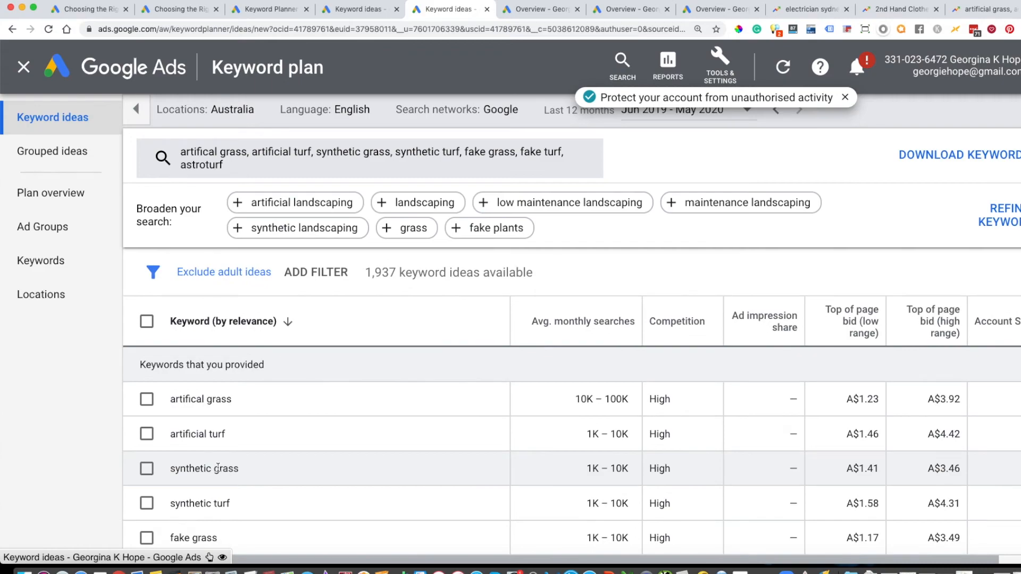
Compare the average monthly searches, competition and bid ranges of the provided artificial, synthetic and fake grass and turf keywords
scroll(466, 389, "down", 2)
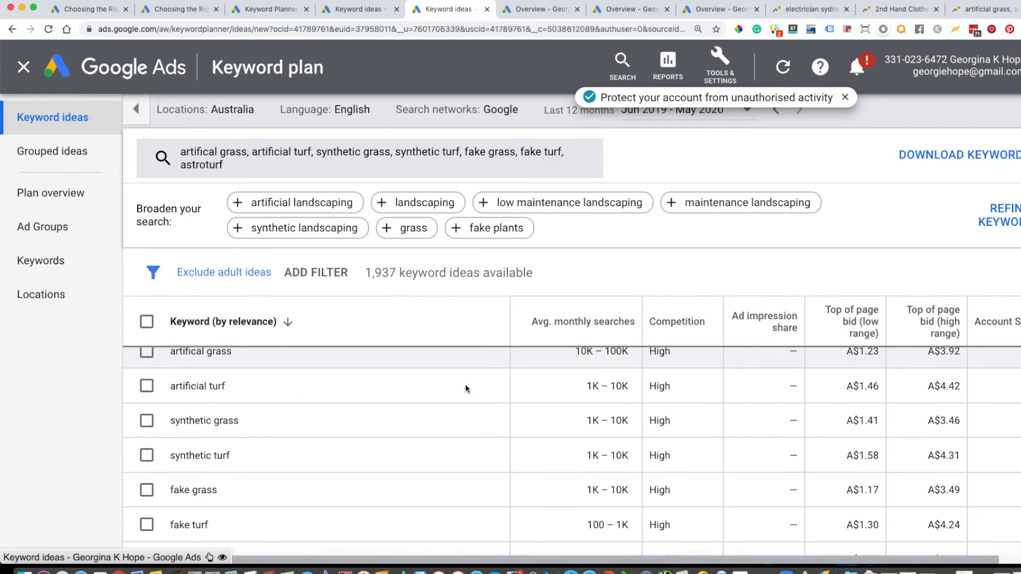
scroll(466, 389, "up", 1)
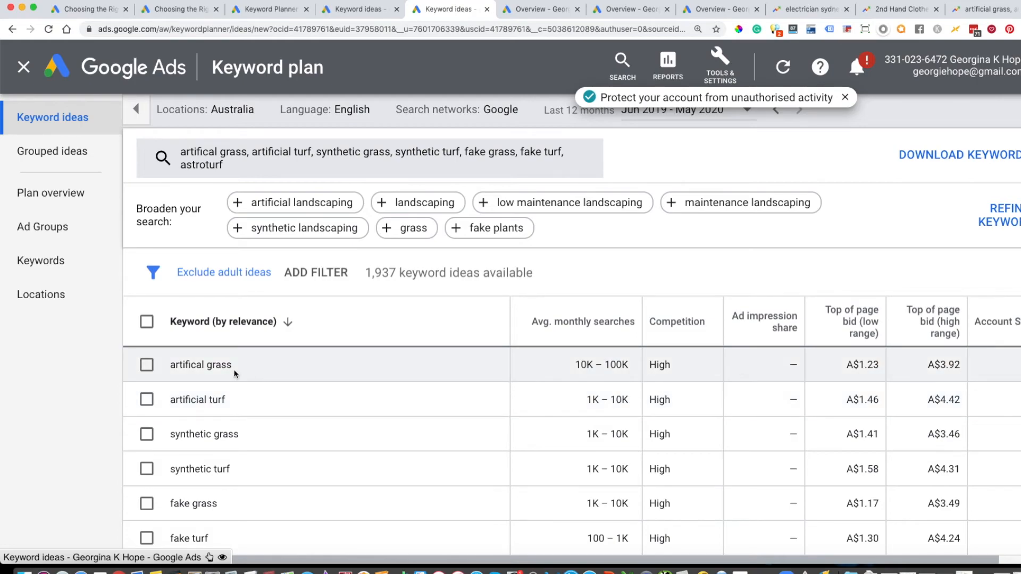
left_click_drag(170, 364, 316, 370)
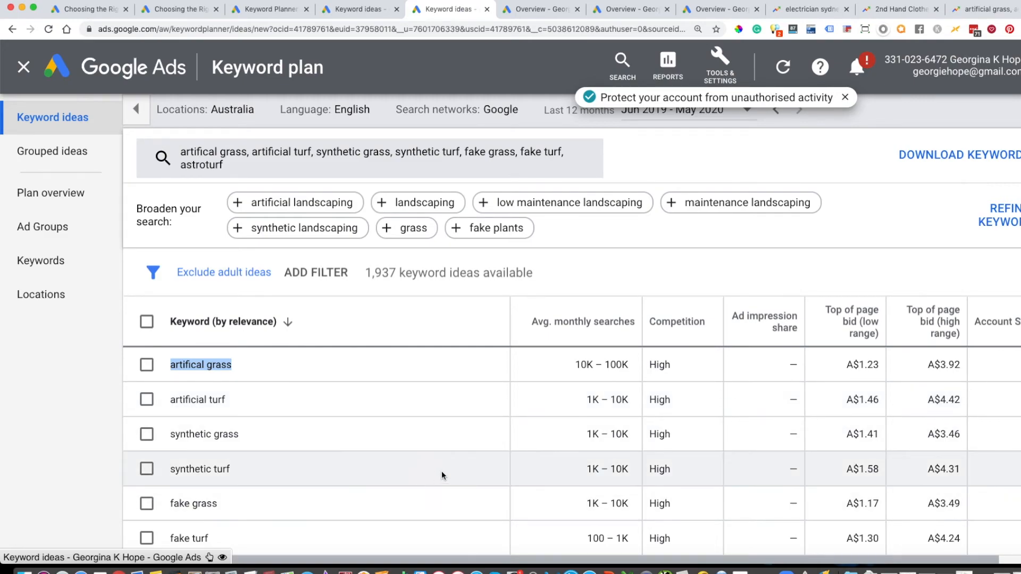
scroll(287, 500, "down", 1)
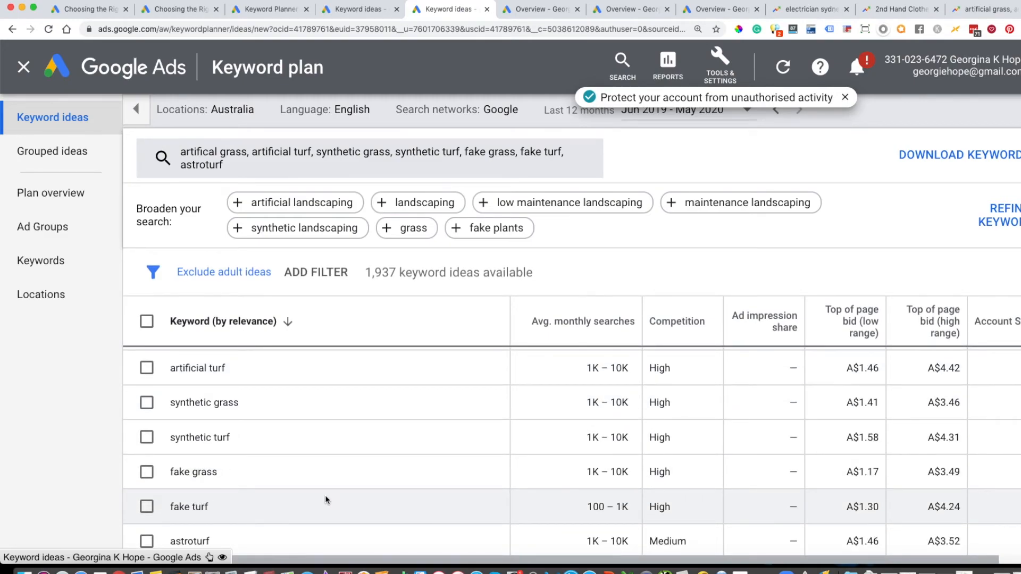
scroll(345, 495, "up", 1)
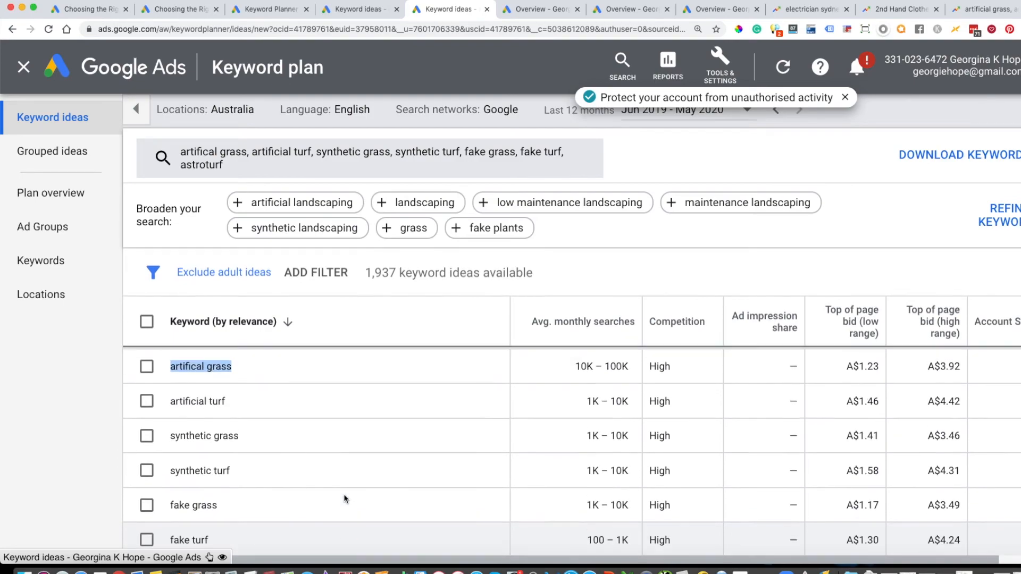
scroll(345, 499, "up", 1)
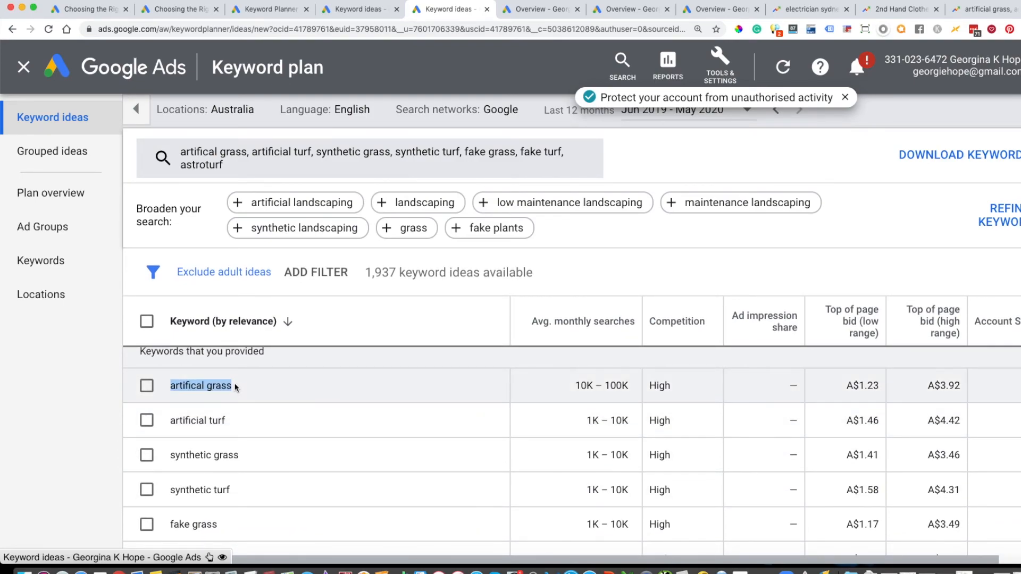
scroll(379, 460, "down", 1)
scroll(378, 461, "down", 1)
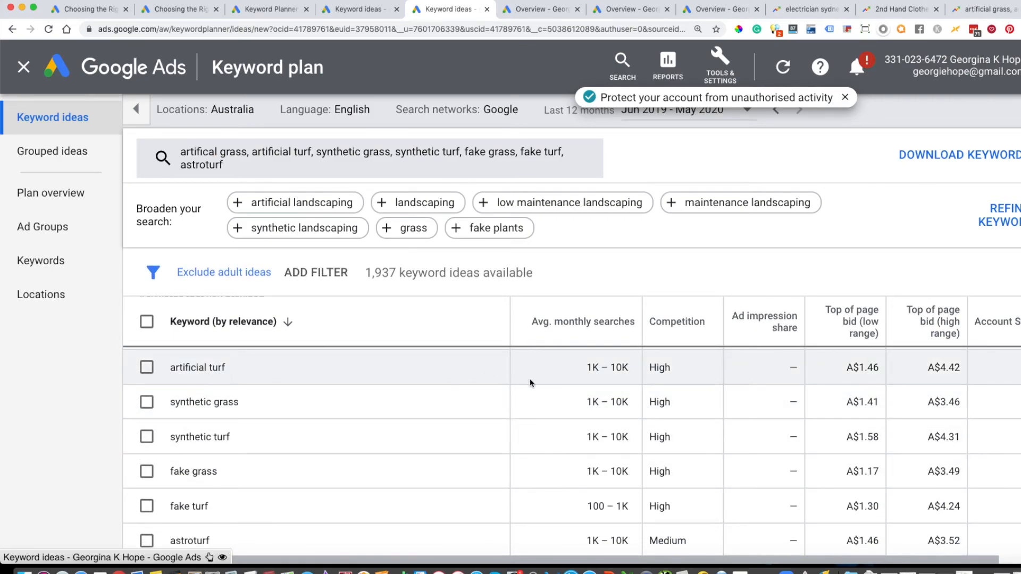
mouse_move(586, 367)
left_mouse_down()
mouse_move(609, 401)
mouse_move(629, 518)
mouse_move(636, 475)
left_mouse_up()
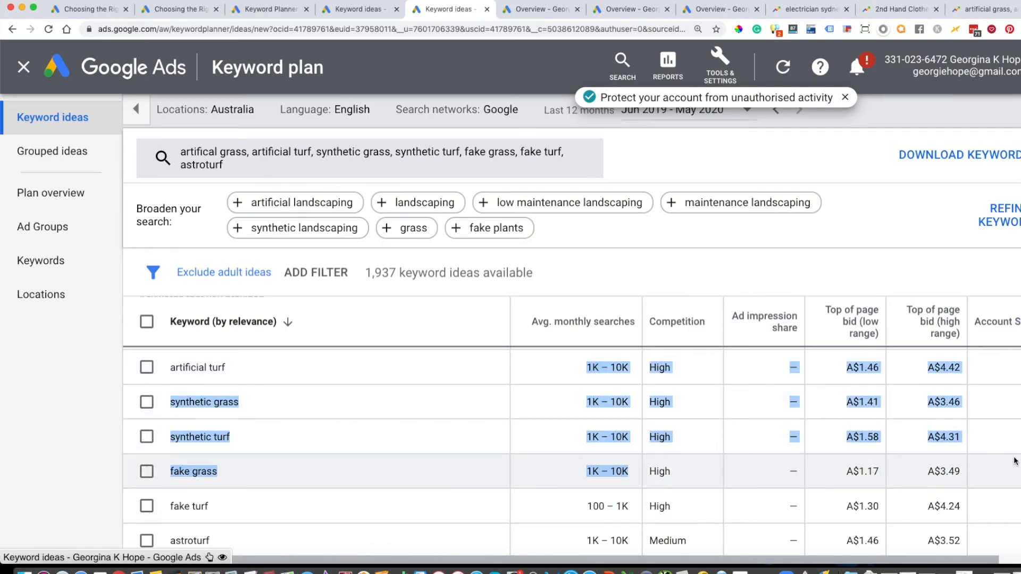
left_click(1015, 461)
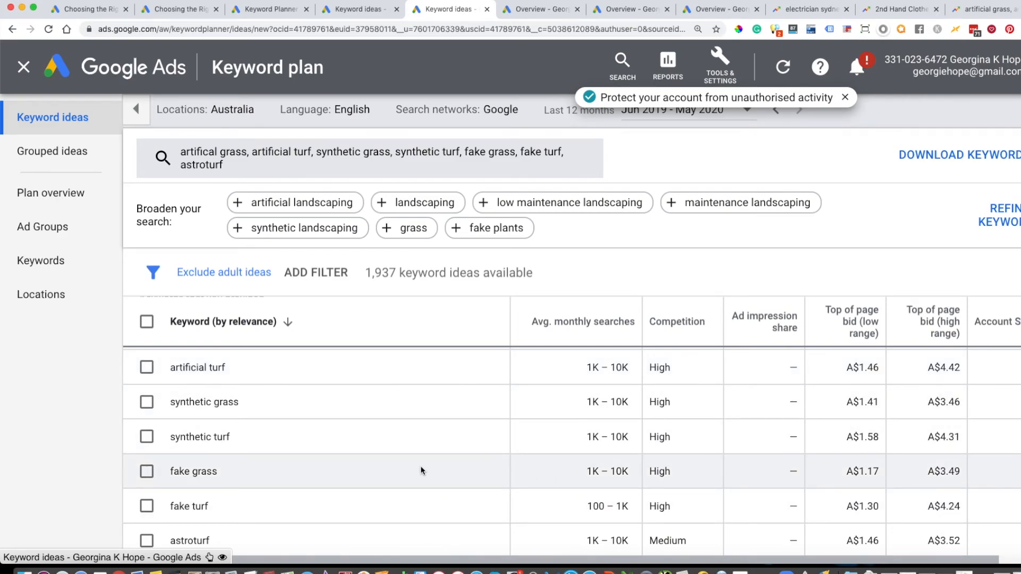
scroll(421, 466, "up", 2)
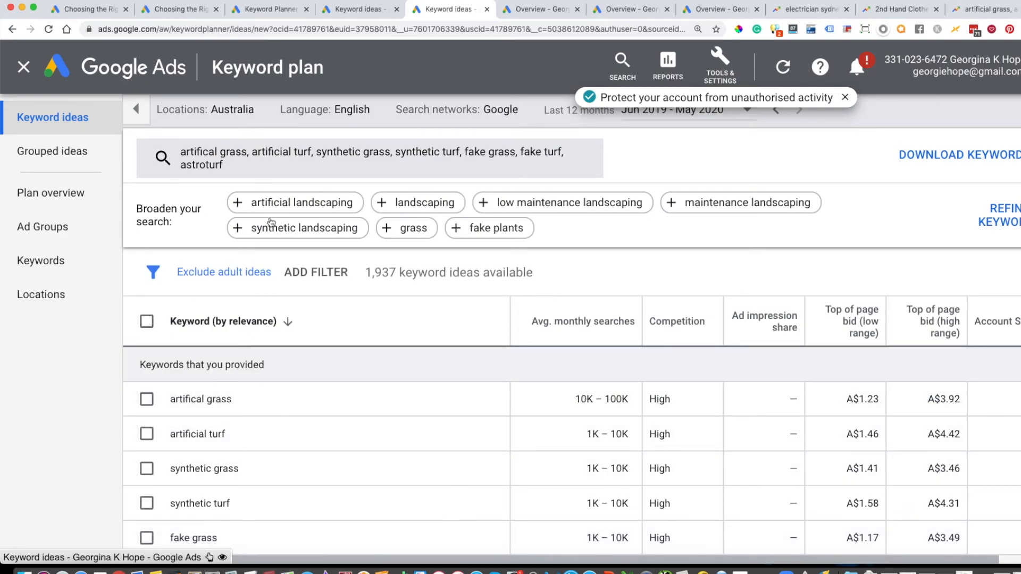
Review the provided keyword list from artifical grass down to astroturf, checking monthly searches and competition for each term
scroll(342, 425, "down", 1)
scroll(341, 424, "down", 1)
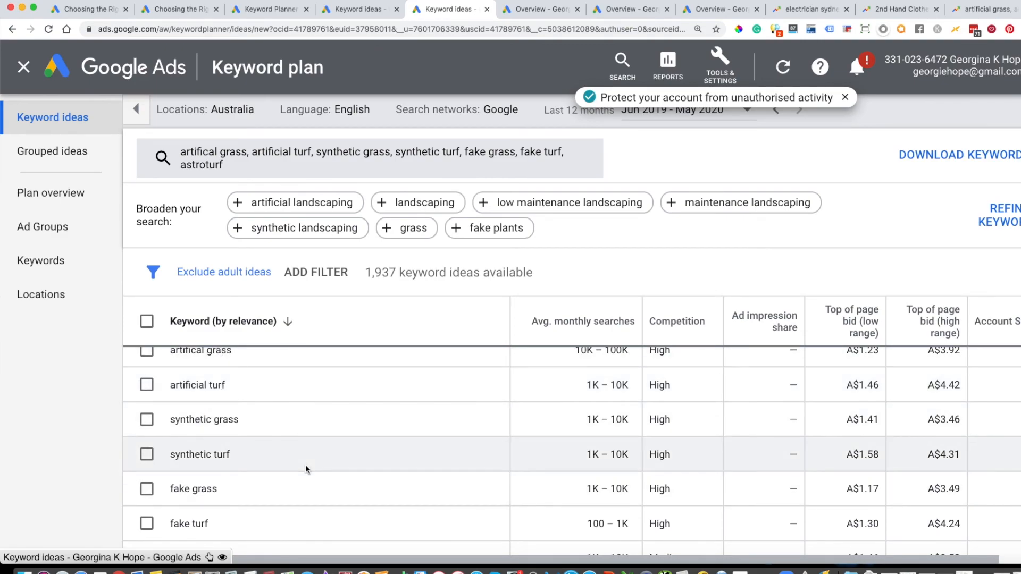
scroll(305, 465, "down", 2)
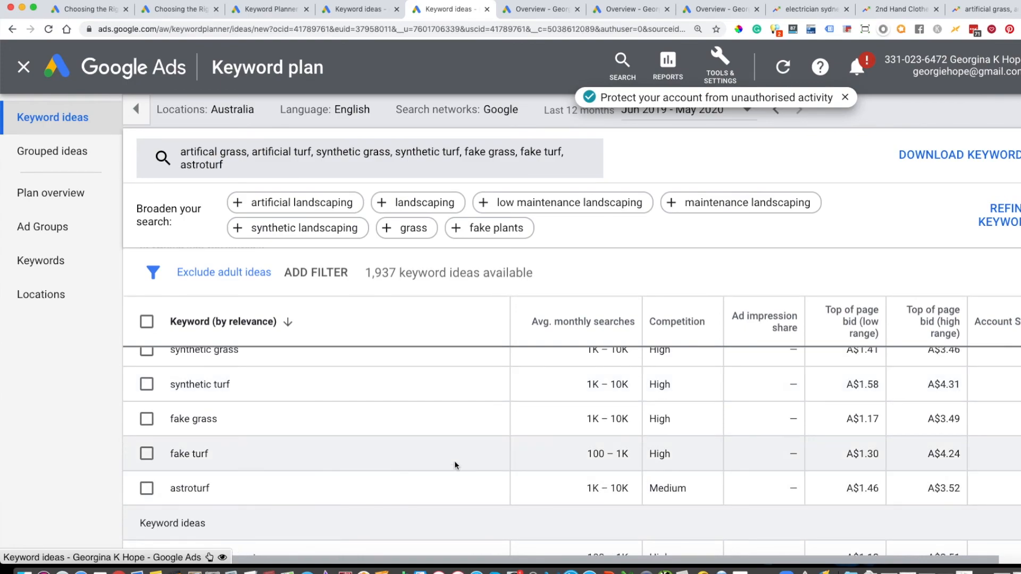
scroll(454, 465, "up", 3)
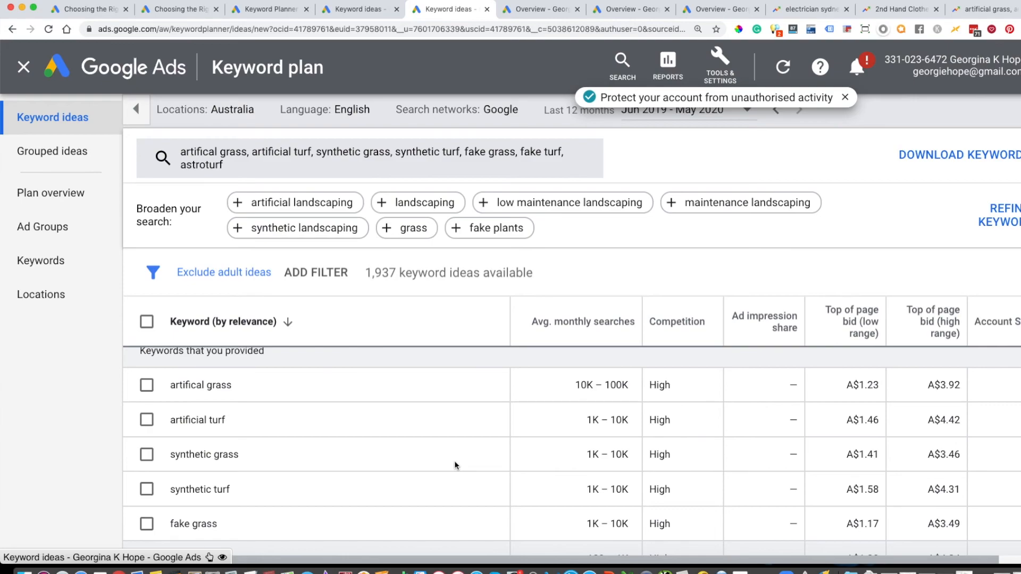
scroll(454, 465, "down", 1)
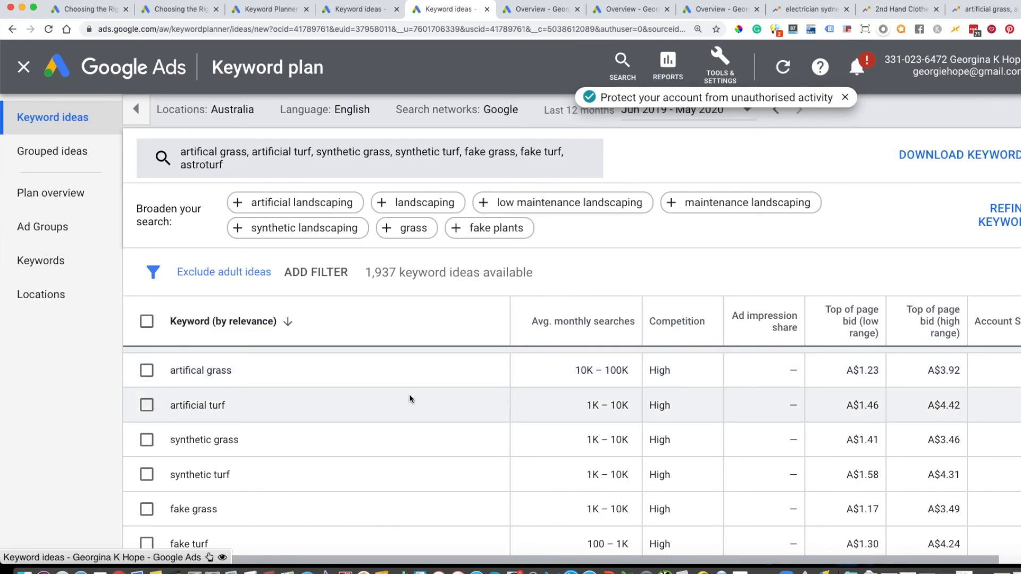
scroll(410, 399, "down", 1)
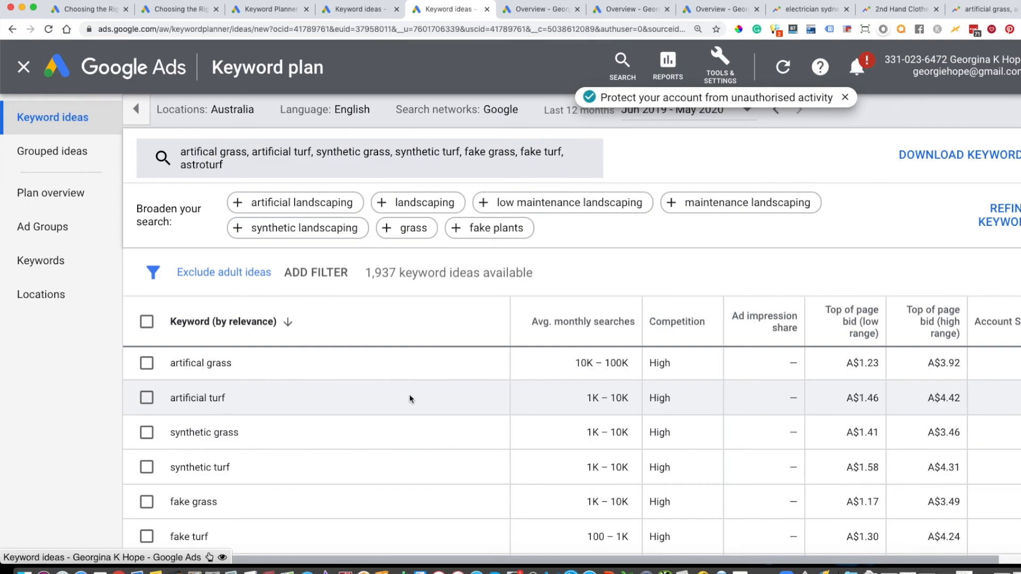
Compare the artificial grass keyword results with the 24 hour electrician sydney keyword ideas, ending on the electrician results
key("ctrl+shift+Tab")
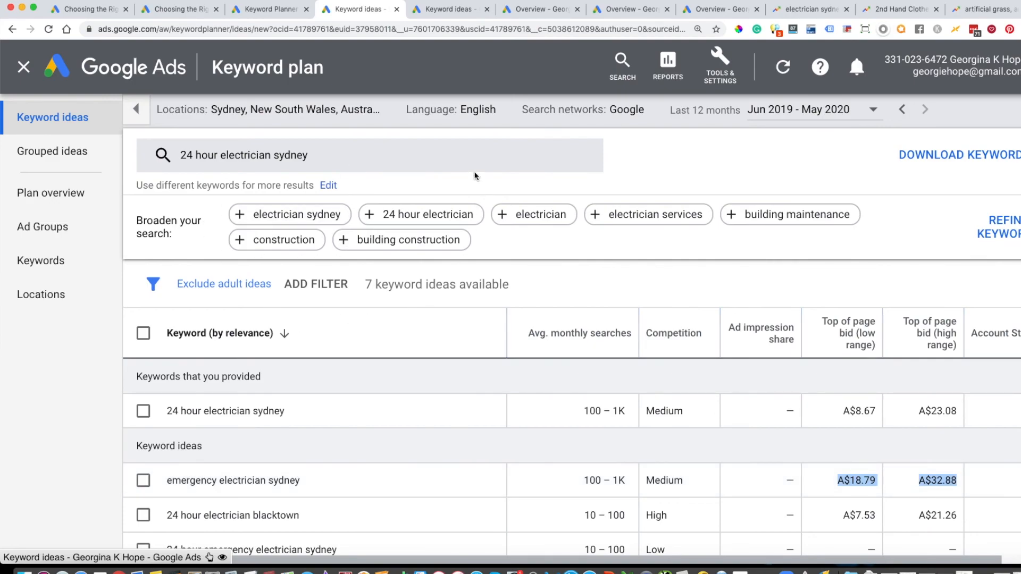
left_click(441, 12)
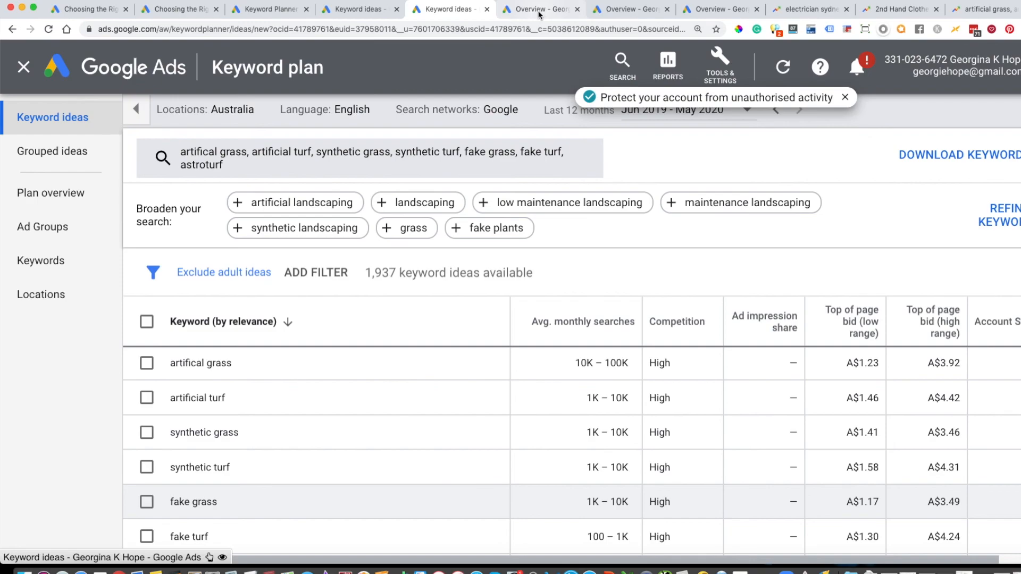
left_click(354, 13)
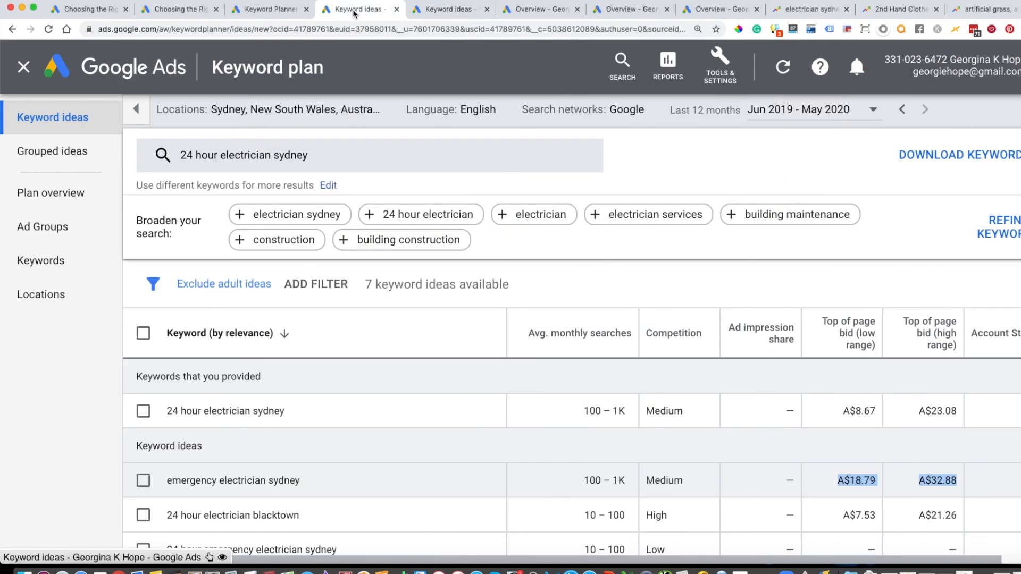